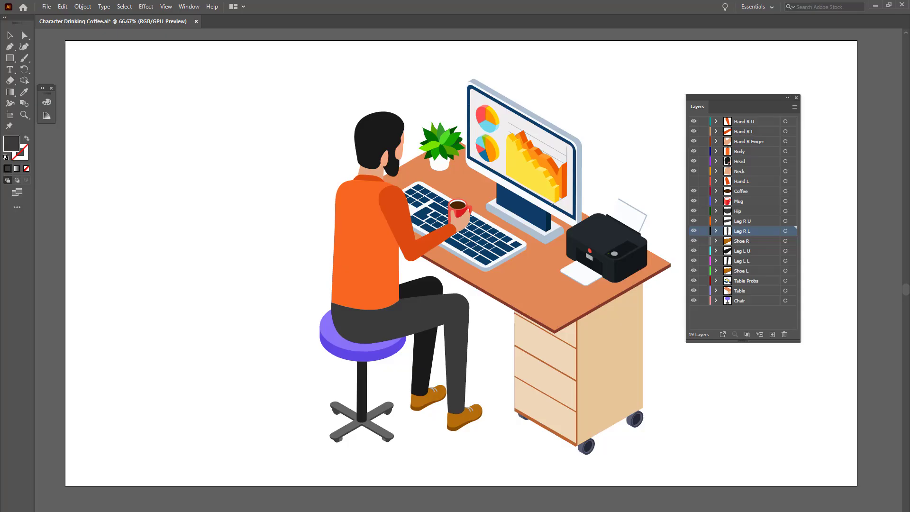
Check the Head and Neck layers by toggling their visibility off and on, and show the Hand L layer
click(381, 136)
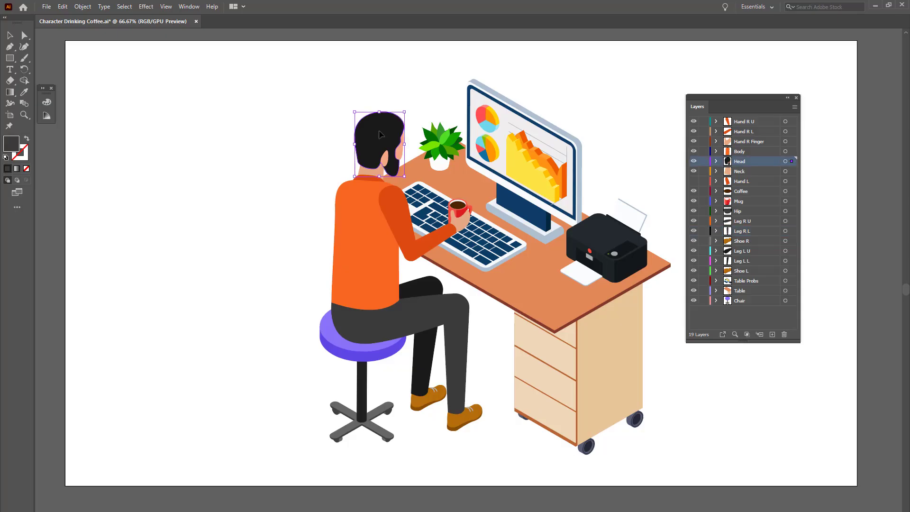
click(693, 162)
click(694, 161)
click(693, 182)
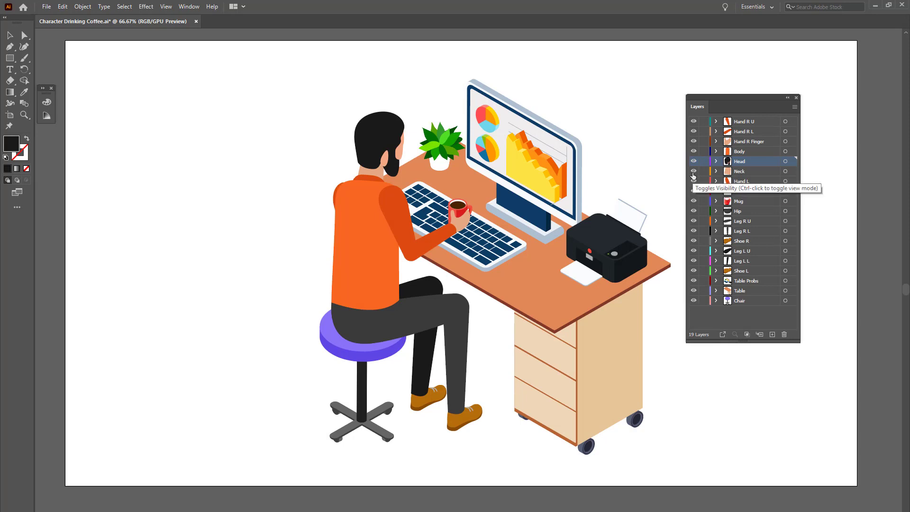
click(694, 172)
click(694, 172)
Toggle the Hand R U, Hand R L and Hand R Finger layers off and back on to inspect the right arm's parts
click(693, 121)
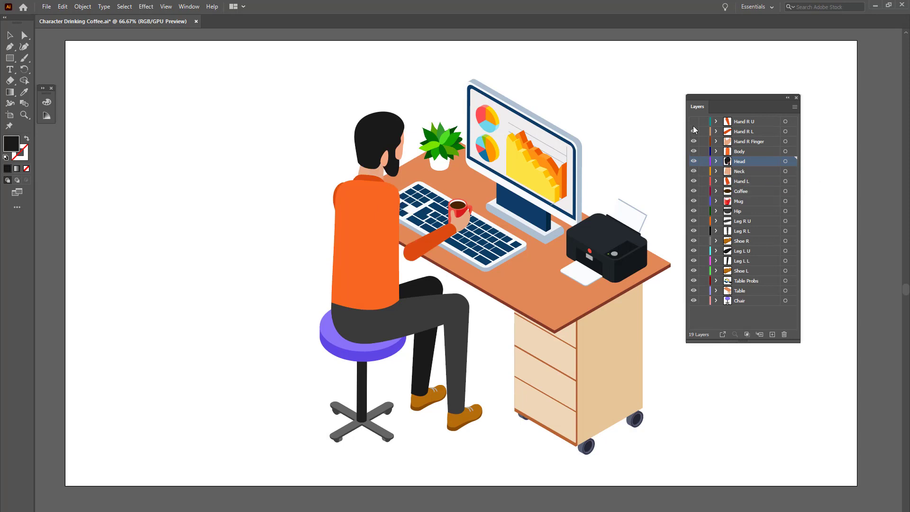
click(693, 131)
click(693, 141)
click(694, 141)
click(693, 131)
click(693, 122)
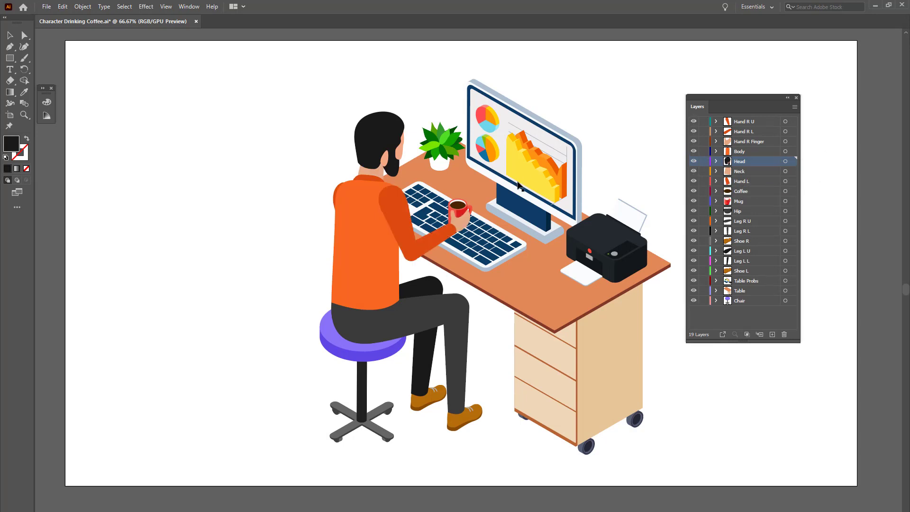
Move the coffee shape out of the mug onto the empty artboard and undo the move
click(460, 204)
drag(601, 124, 602, 125)
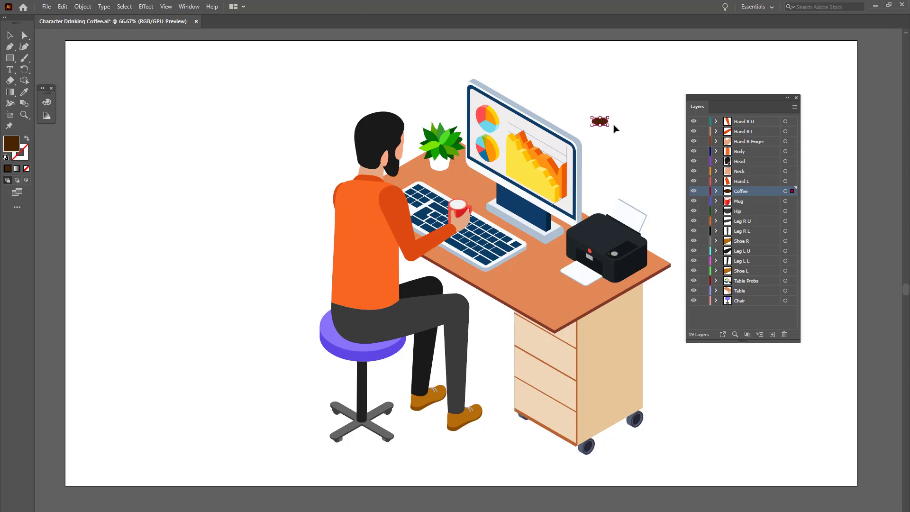
key(ctrl+z)
click(630, 146)
Hide the Chair, Table and Table Probs layers so that only the character and mug remain
click(693, 301)
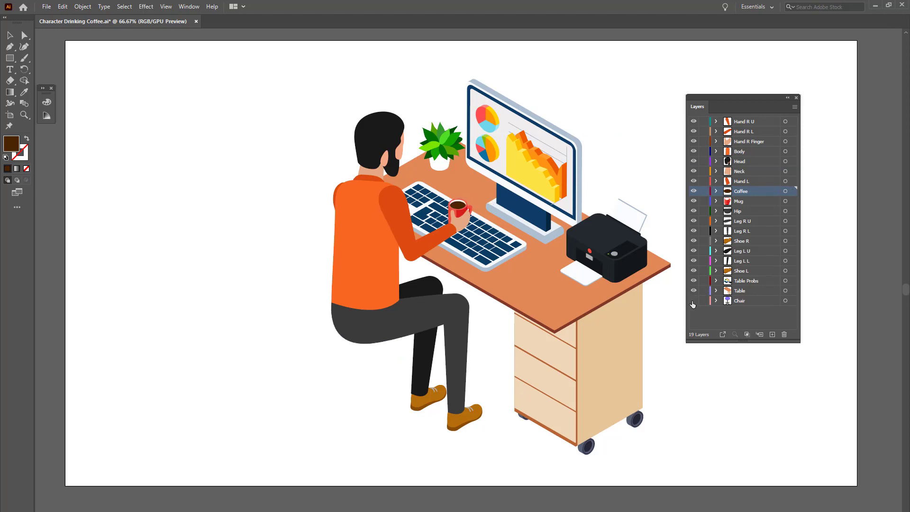
click(693, 291)
click(693, 280)
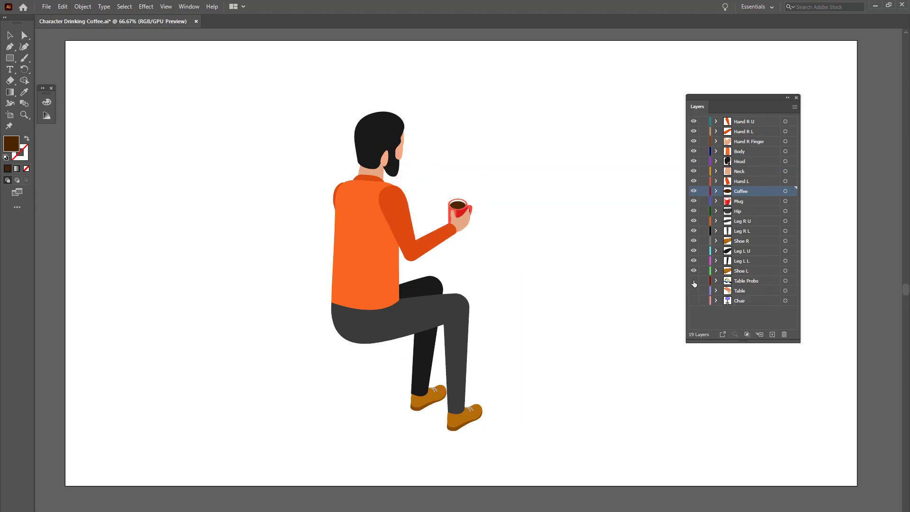
Select the leg, shoe and body shapes one after another to examine how the character is split into separate parts
click(452, 307)
click(460, 352)
click(479, 414)
shift+click(426, 362)
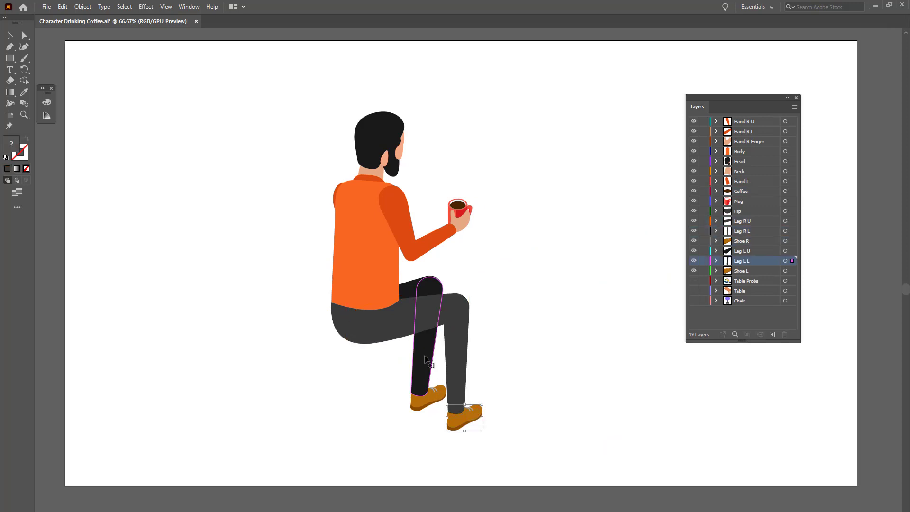
click(406, 286)
click(366, 266)
click(574, 252)
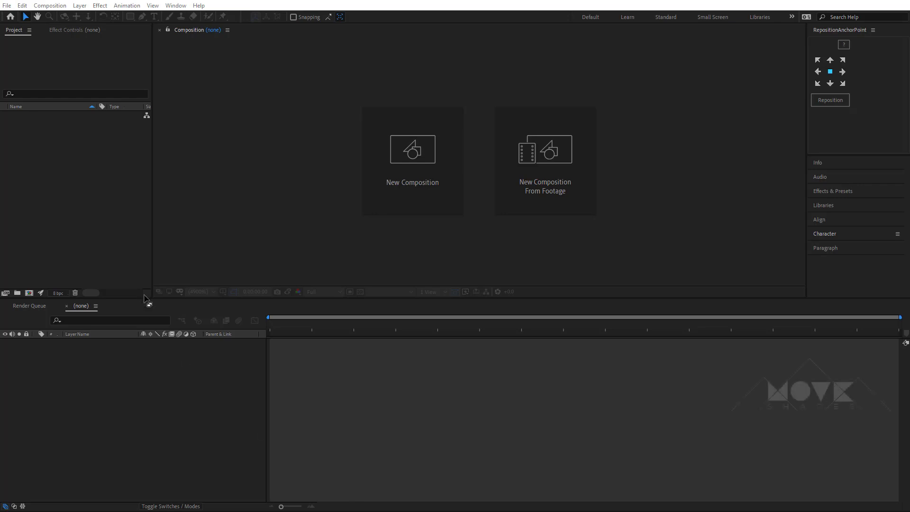
In After Effects, import Character Drinking Coffee.ai as a composition that retains layer sizes
click(9, 8)
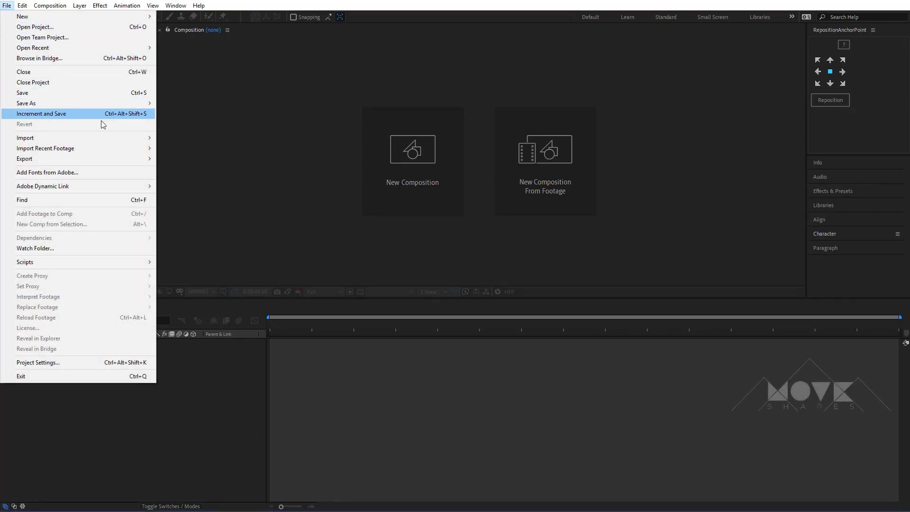
mouse_move(132, 140)
click(180, 139)
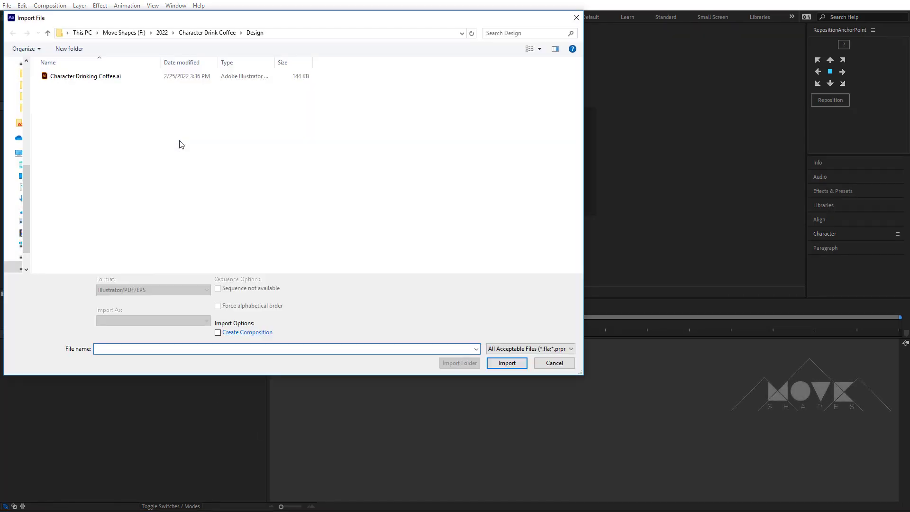
click(91, 80)
click(138, 321)
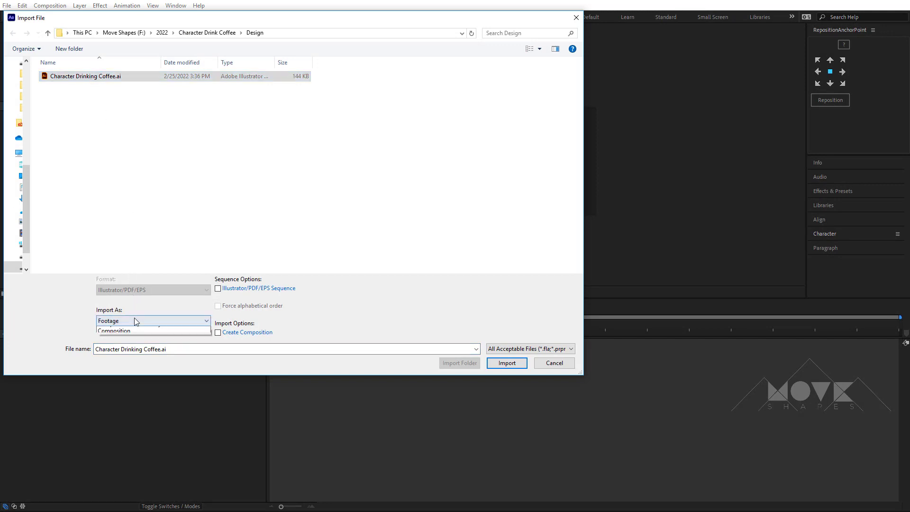
click(142, 337)
click(506, 363)
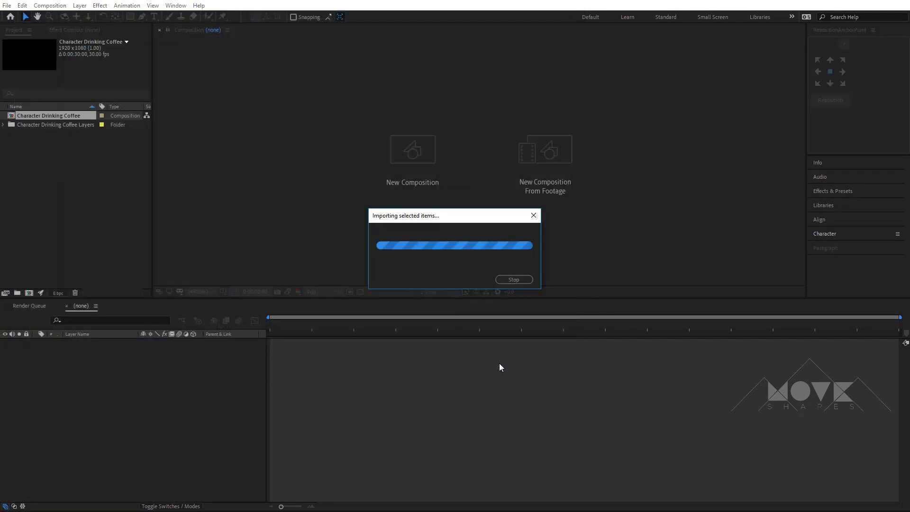
Open the Character Drinking Coffee composition and set its preview magnification to 50%
double_click(57, 116)
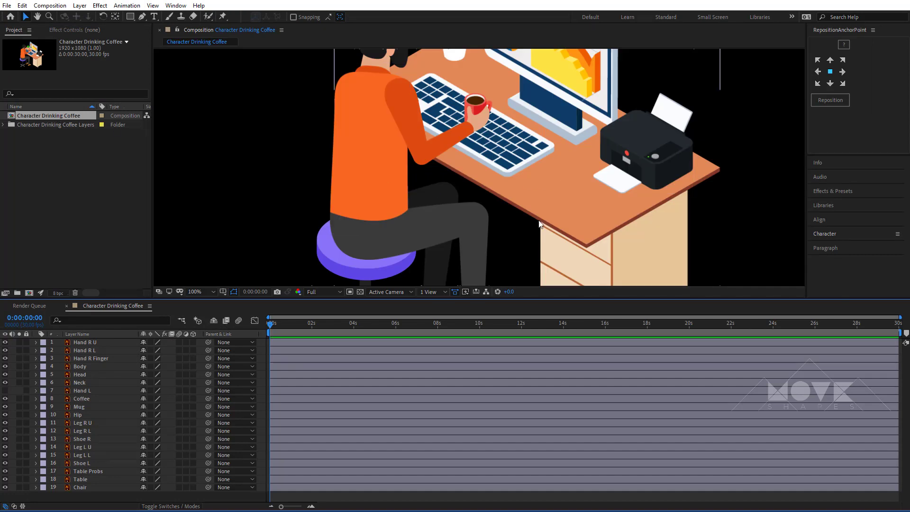
key(h)
drag(721, 122, 690, 176)
key(v)
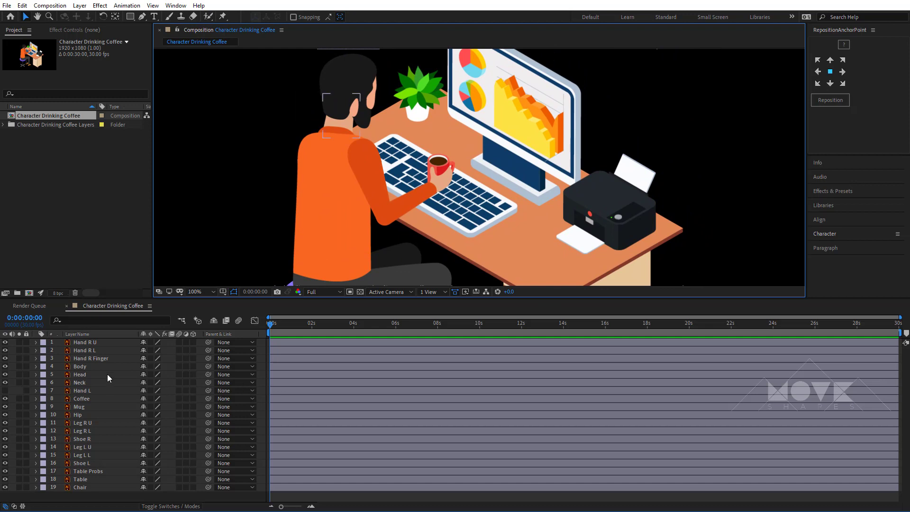
click(206, 293)
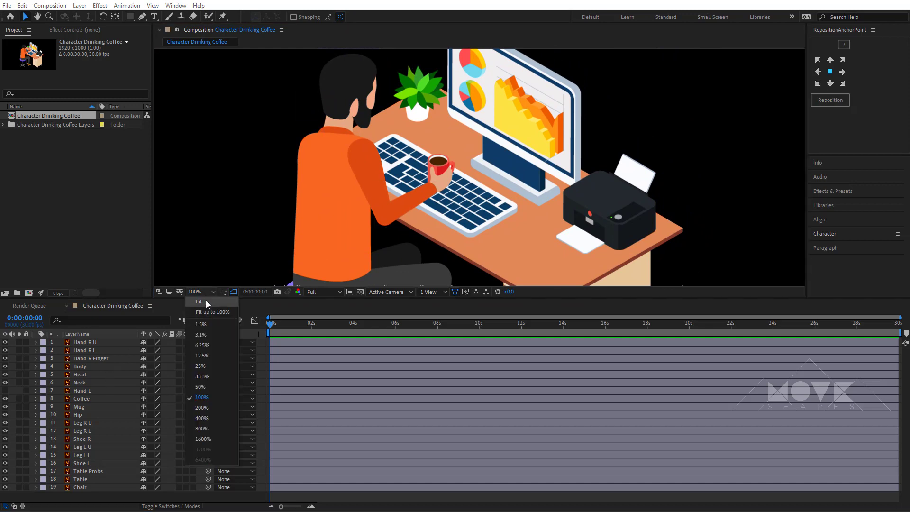
click(204, 390)
key(h)
drag(600, 218, 585, 180)
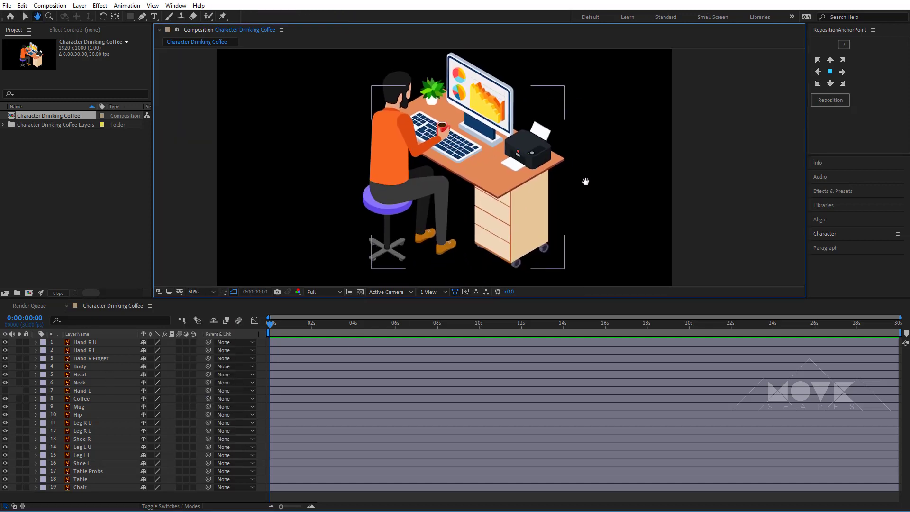
key(v)
Hide and lock the Table and Table Probs layers, keeping the Chair layer shown
click(6, 479)
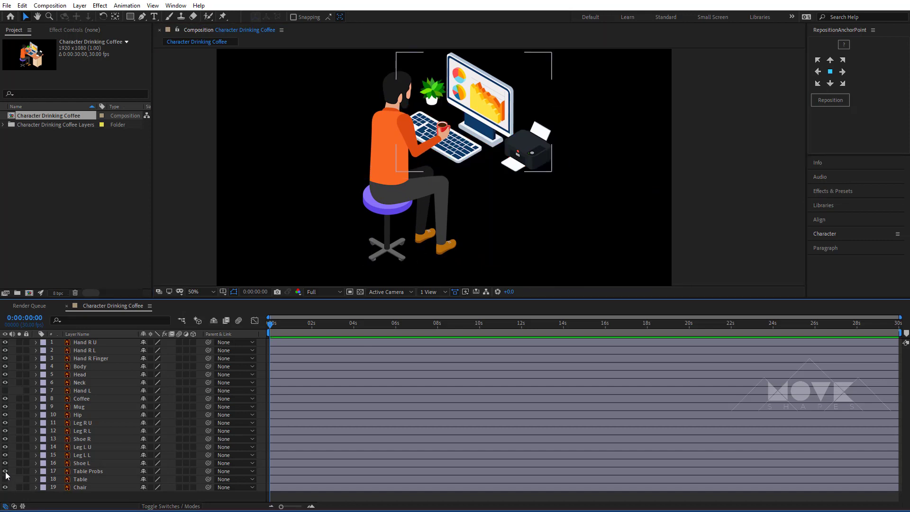
click(5, 471)
click(6, 487)
click(5, 487)
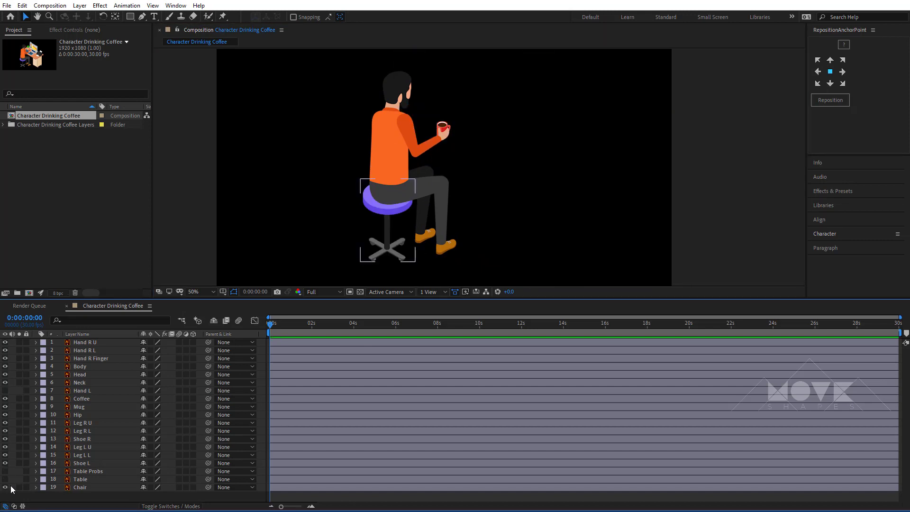
click(27, 479)
click(26, 471)
Create a white 1920 × 1080 px solid named BG and place it beneath all other layers
right_click(764, 118)
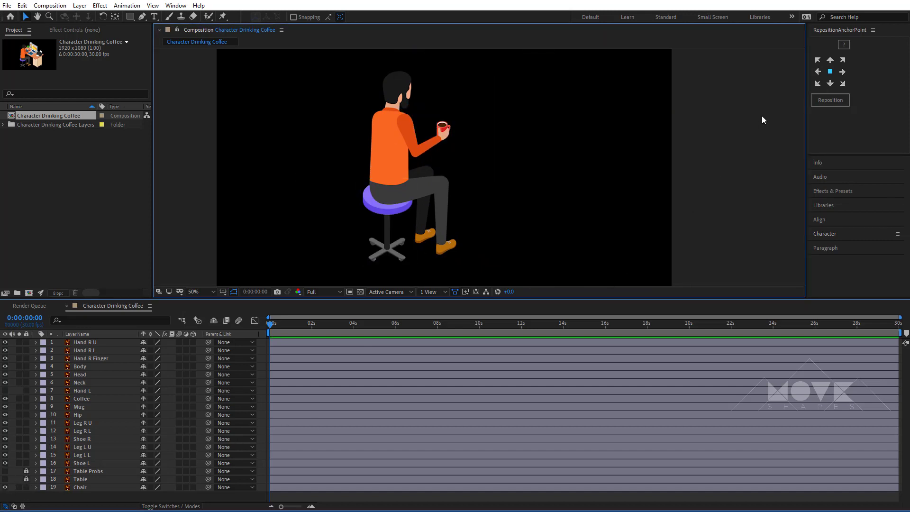
mouse_move(784, 123)
click(685, 146)
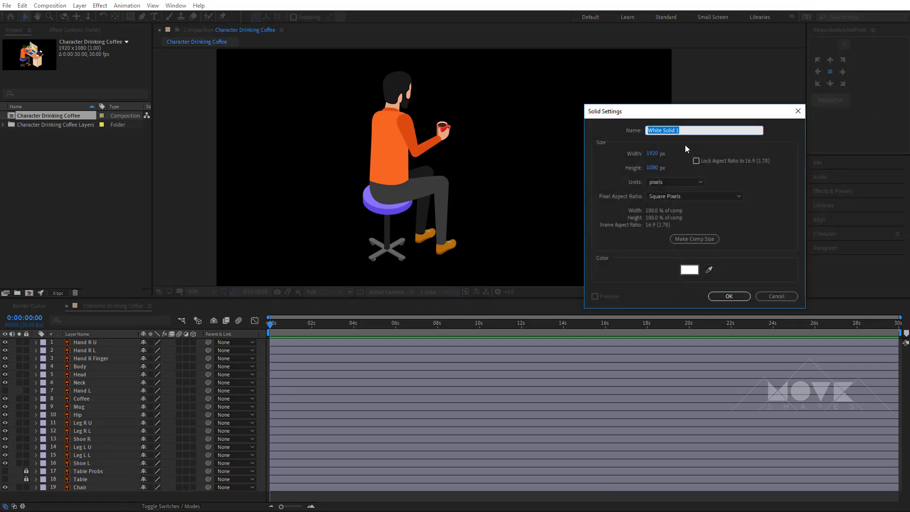
text(BG)
click(725, 295)
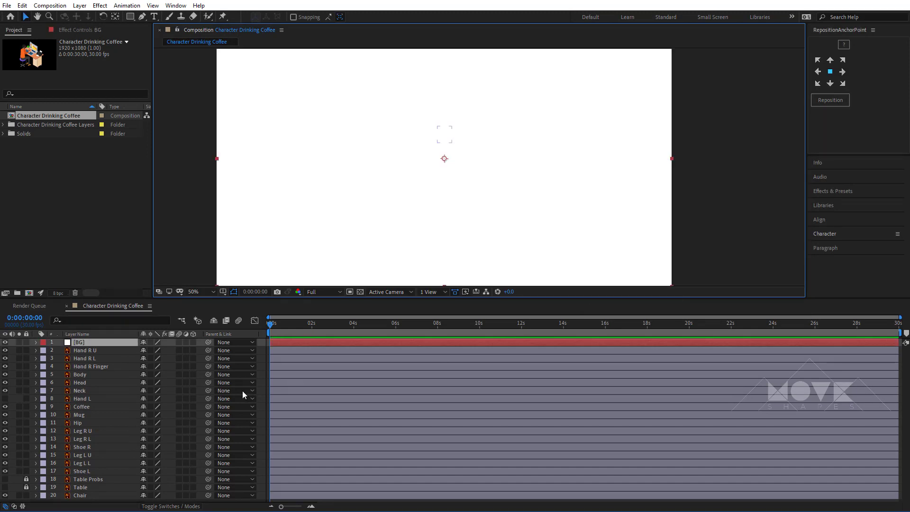
drag(82, 354, 79, 500)
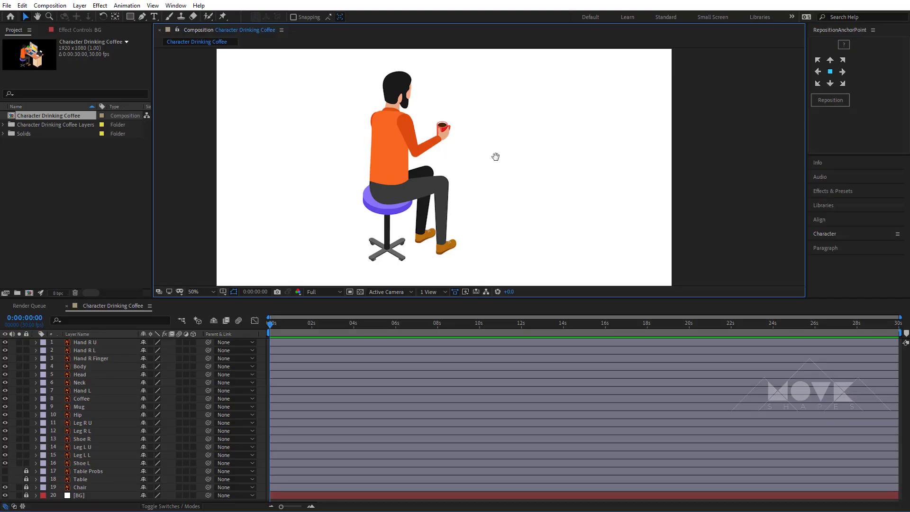
Set the opacity of all character layers, from Hand R U through Shoe L, to 80%
drag(496, 157, 550, 169)
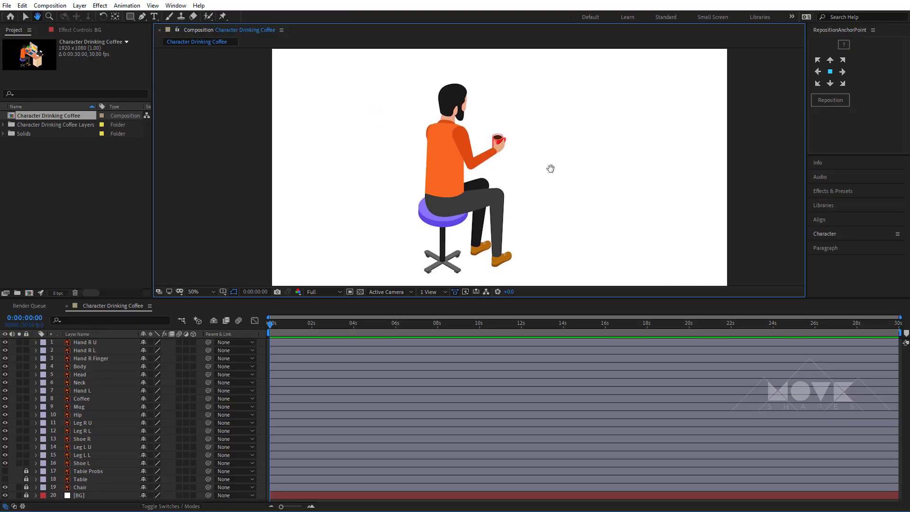
key(v)
key(period)
mouse_move(587, 128)
mouse_down()
mouse_move(576, 156)
mouse_move(577, 138)
mouse_up()
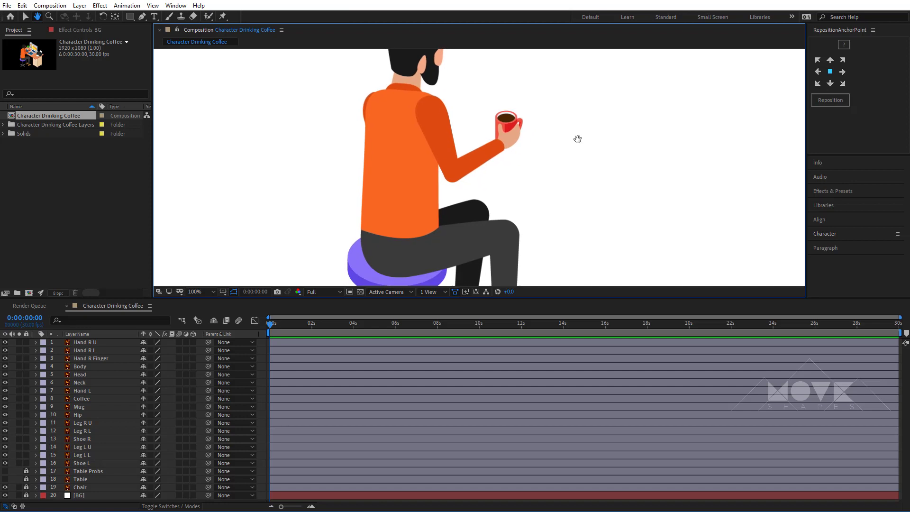
click(86, 343)
click(85, 343)
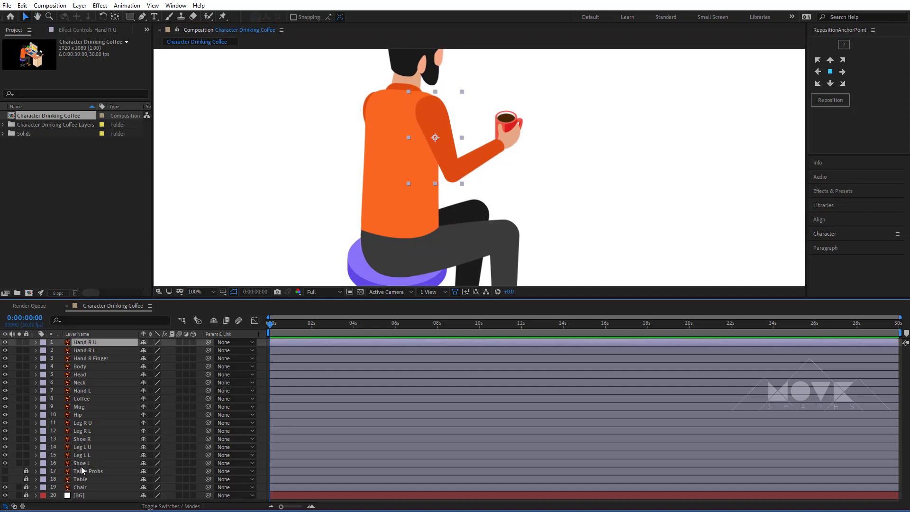
shift+click(83, 465)
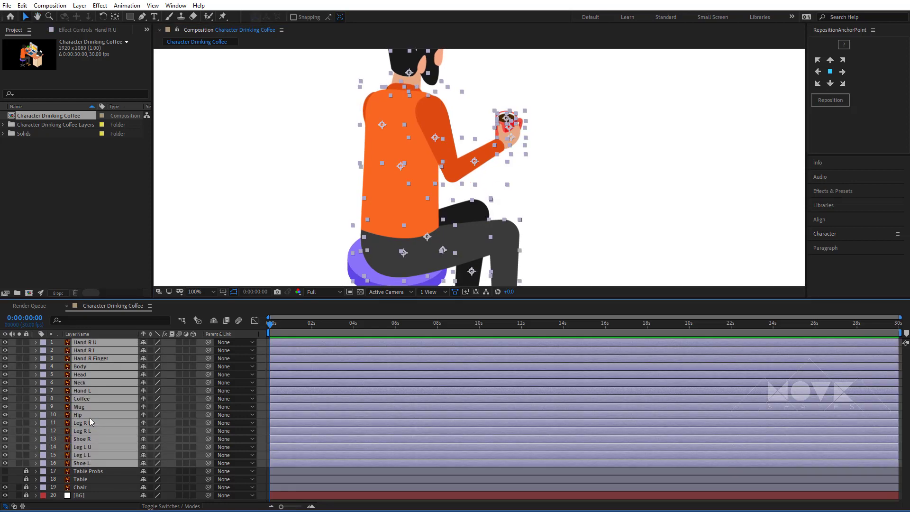
key(t)
click(145, 351)
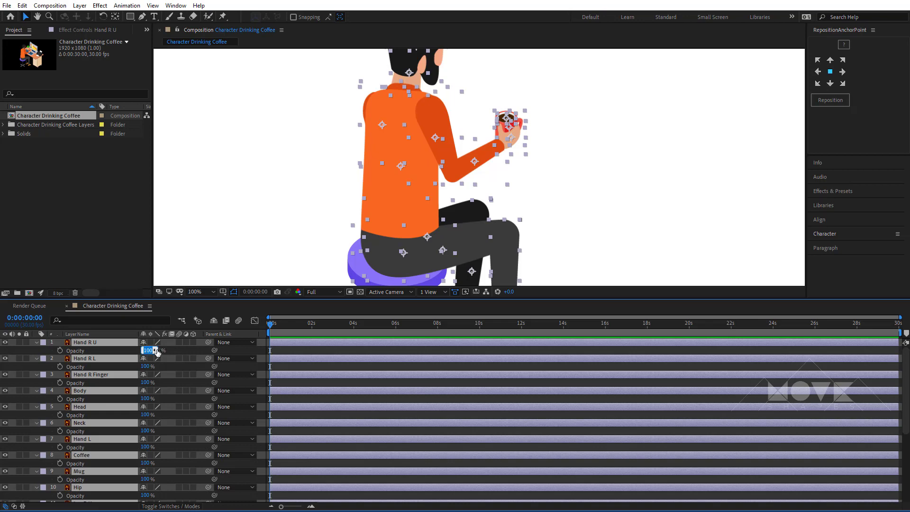
key(Return)
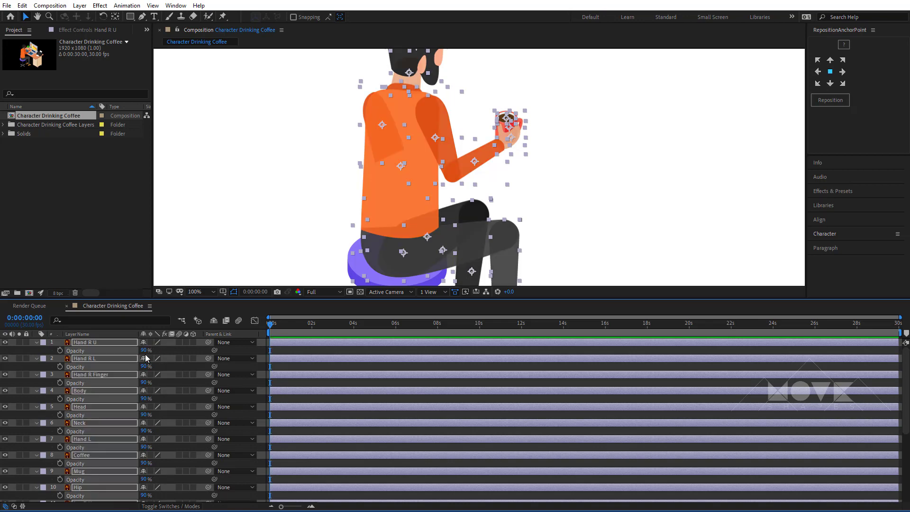
click(145, 350)
key(Return)
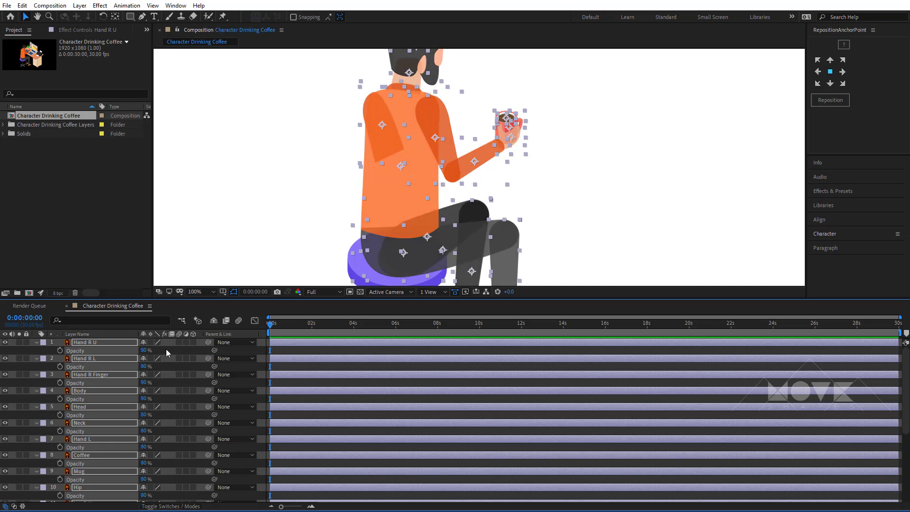
click(691, 141)
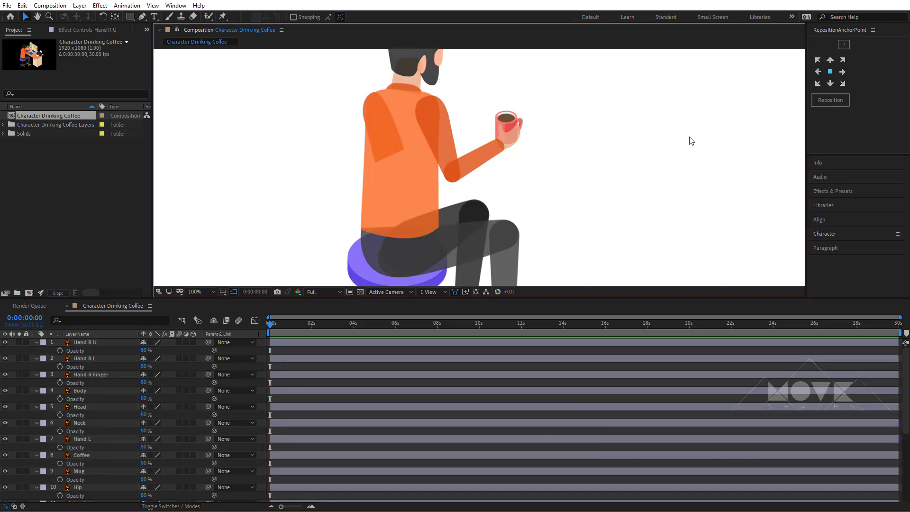
Move the anchor point of the right upper arm, Hand R U, to the shoulder with the Pan Behind tool
drag(608, 165, 605, 214)
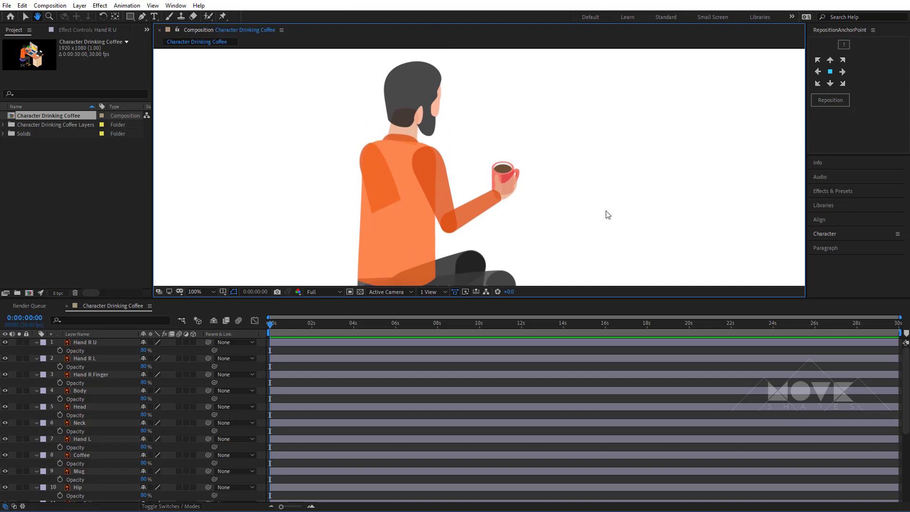
click(115, 17)
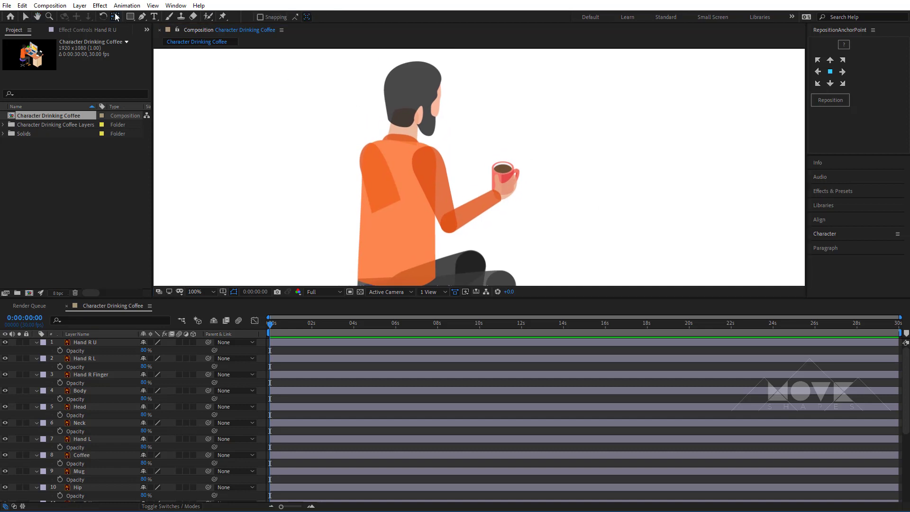
click(441, 179)
drag(432, 163, 427, 160)
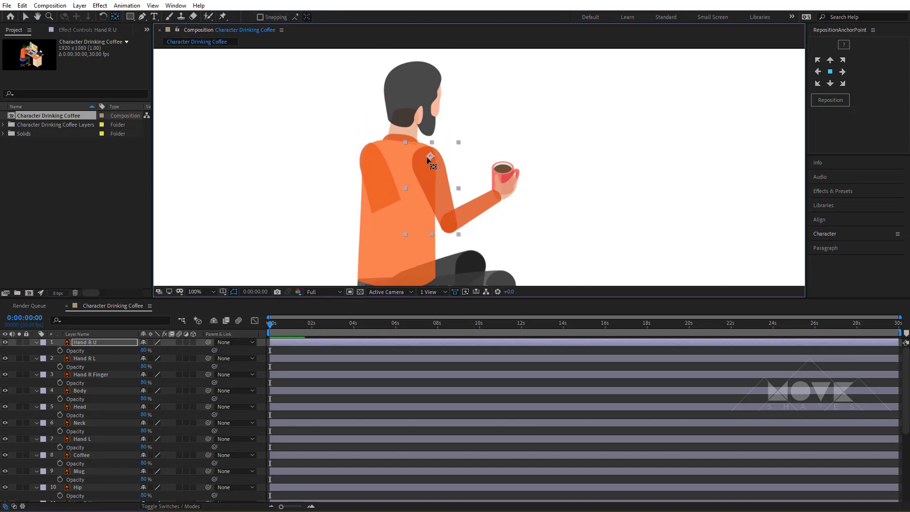
Move the anchor point of Hand R L to the elbow and that of Hand R Finger to the wrist
click(491, 207)
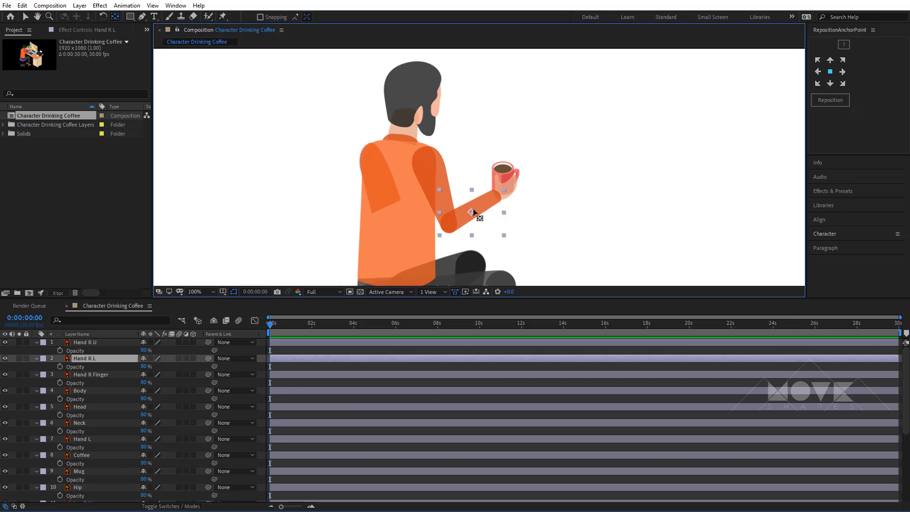
drag(472, 212, 449, 224)
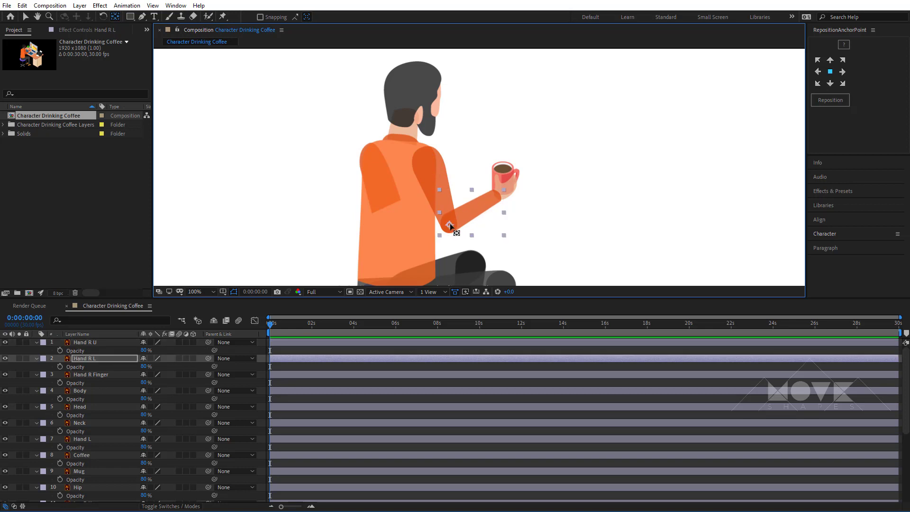
click(518, 185)
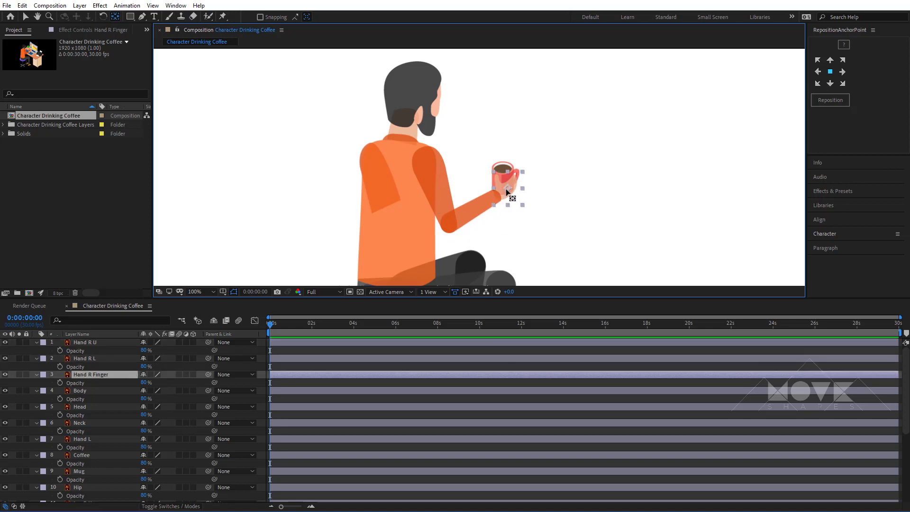
click(486, 166)
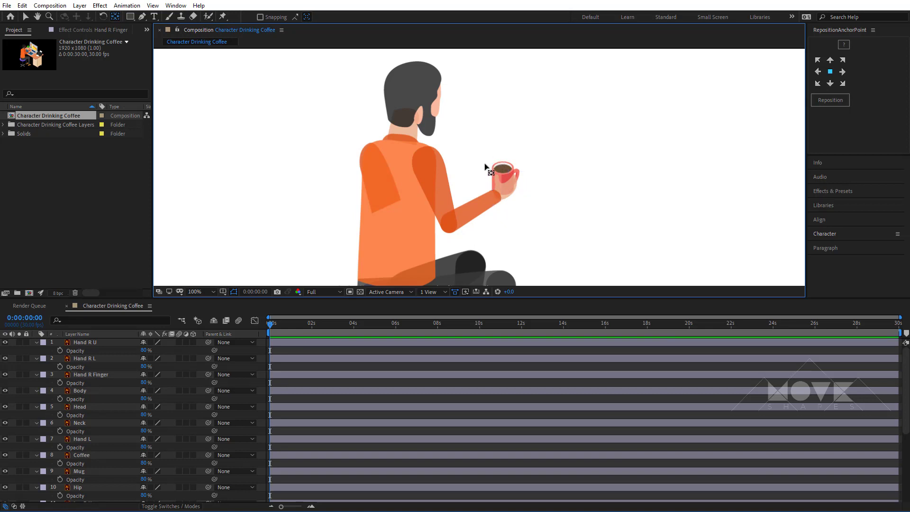
Move the Mug layer's anchor point slightly down, to where the hand grips it
click(508, 167)
drag(506, 179, 506, 186)
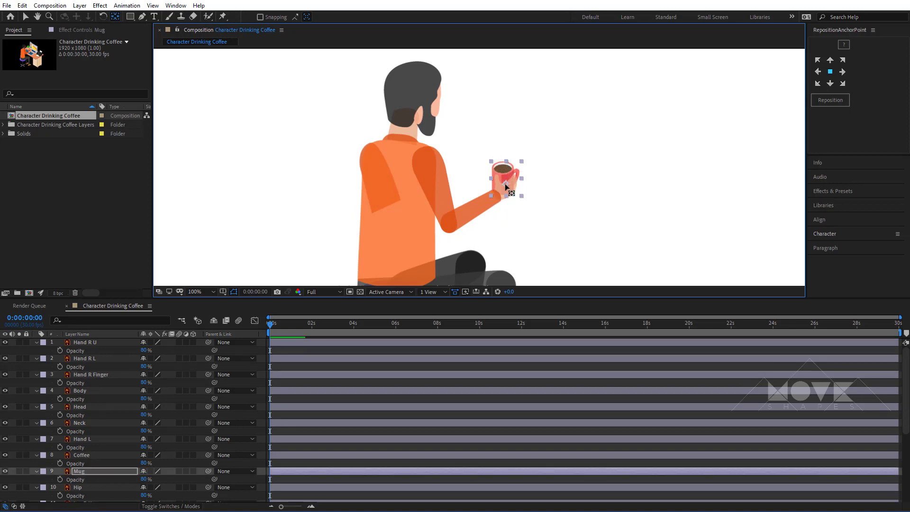
click(540, 135)
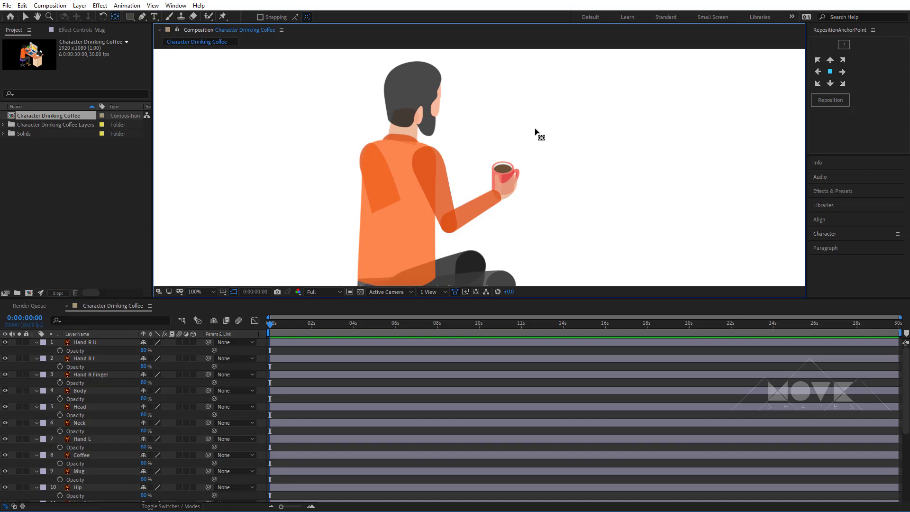
Move the Head layer's anchor point down to the base of the skull and collapse the layers' opacity properties
click(416, 85)
drag(413, 97, 407, 113)
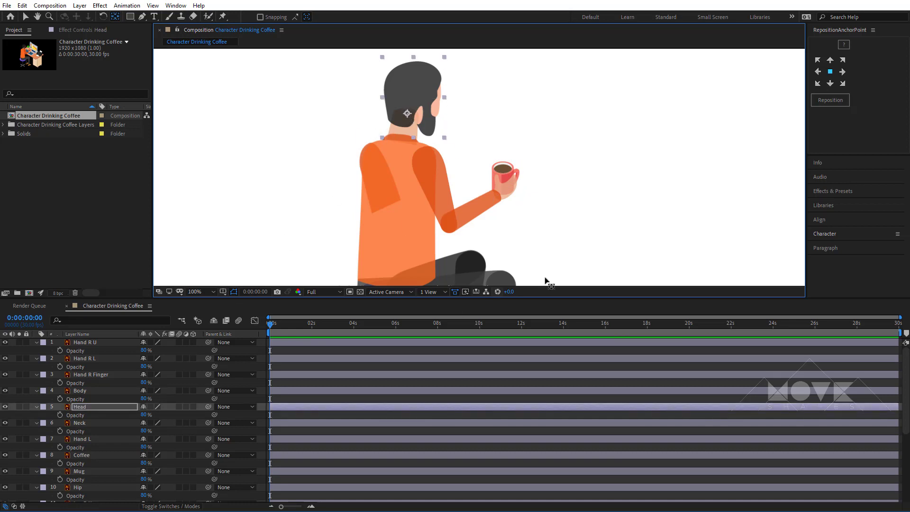
click(588, 237)
key(t)
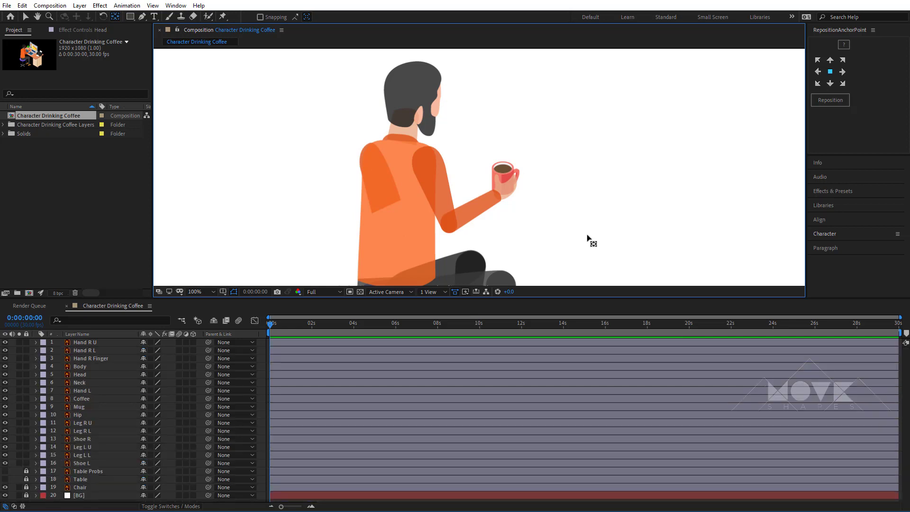
Move the anchor point of Body down to the waist and that of Neck to the shirt collar
click(399, 154)
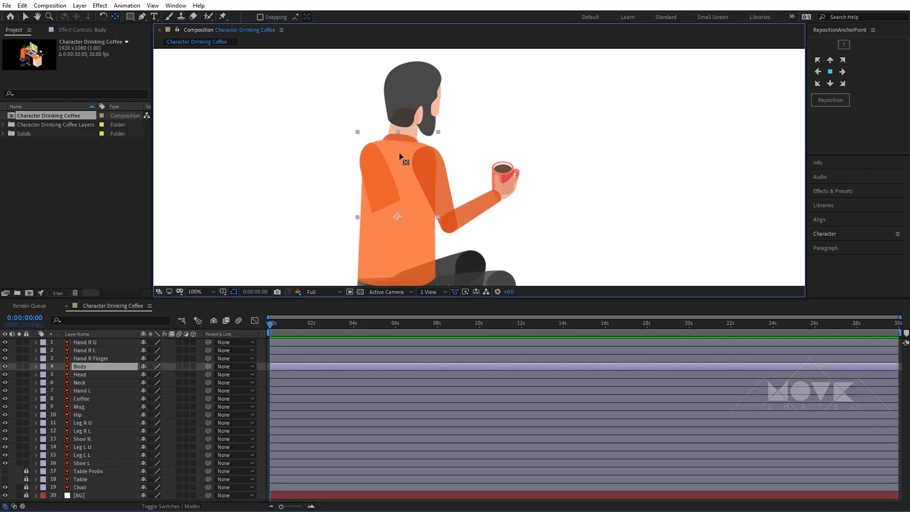
click(84, 368)
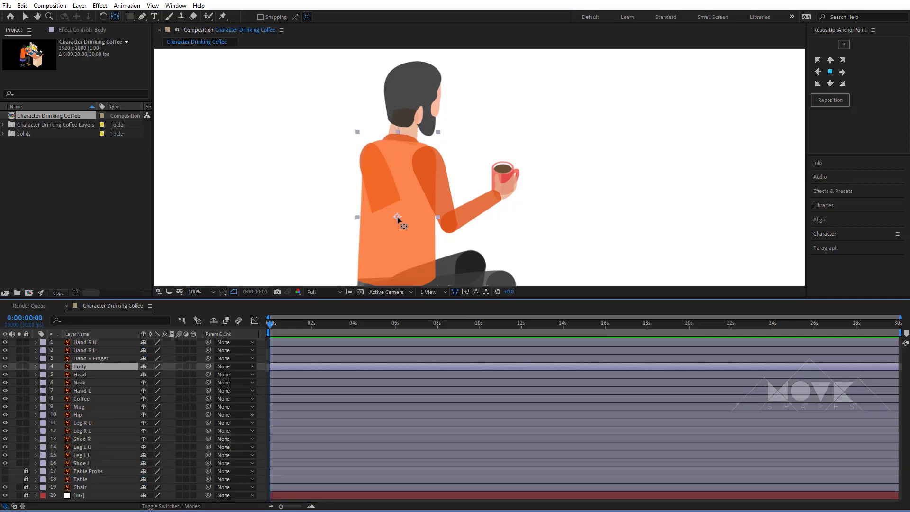
drag(397, 217, 391, 279)
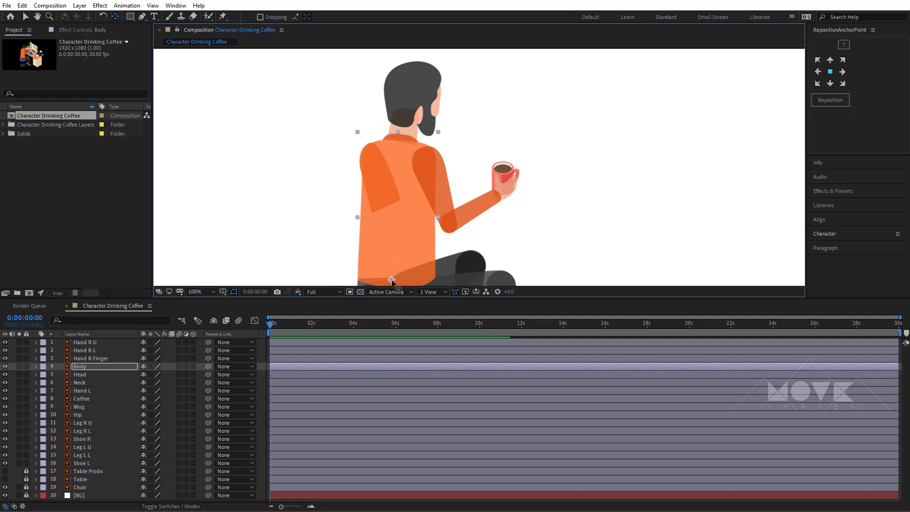
click(85, 382)
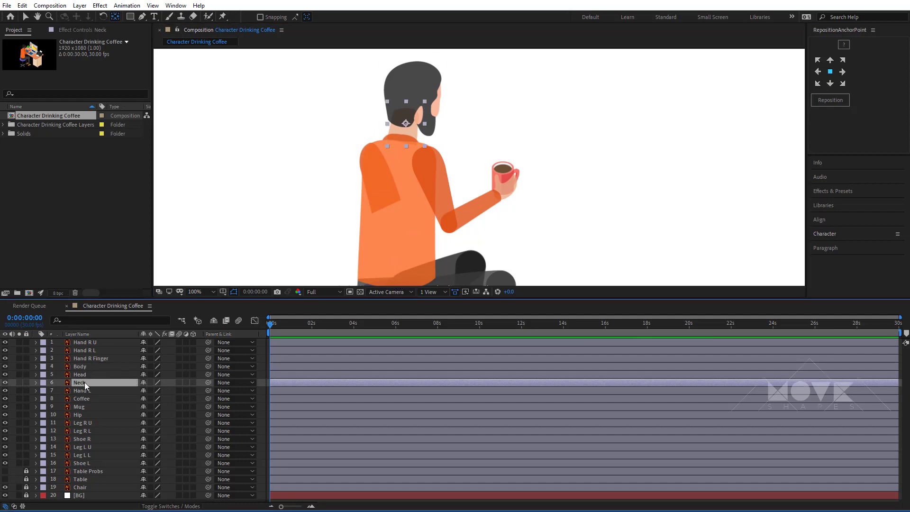
drag(406, 124, 402, 138)
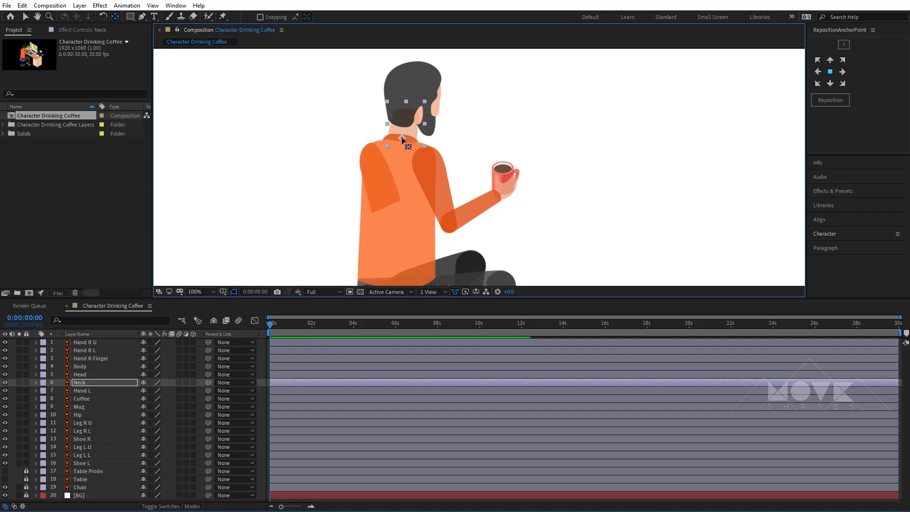
Move the anchor point of the left arm, Hand L, to the left shoulder
click(88, 423)
click(80, 391)
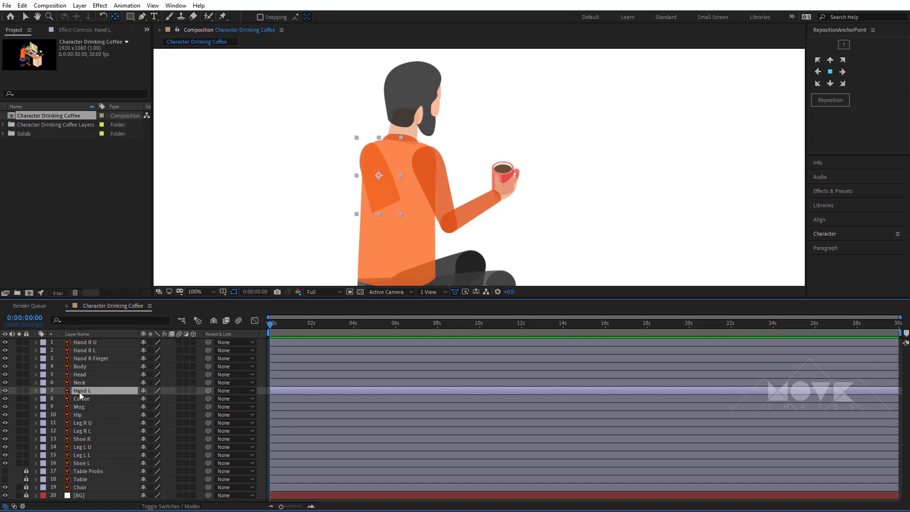
drag(379, 176, 365, 149)
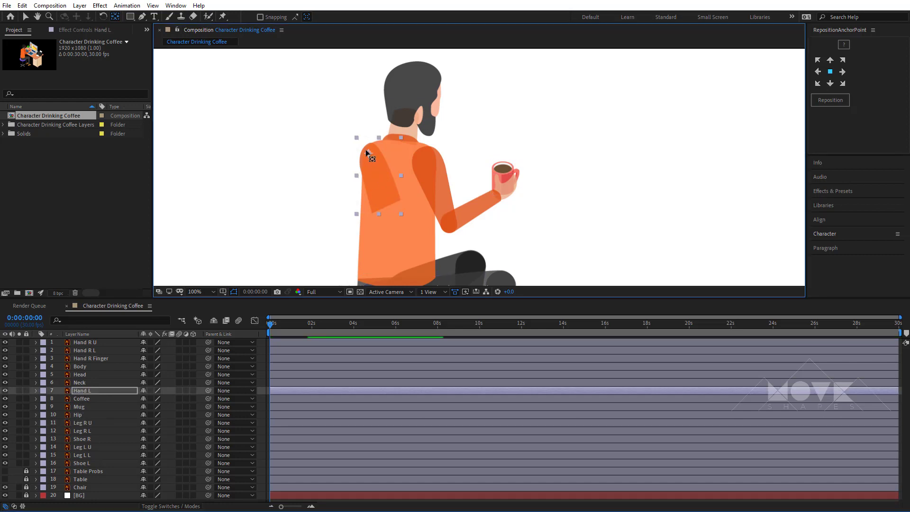
Move the right leg's anchor points to its joints: Shoe R to the ankle, Leg R L to the knee and Leg R U to the hip
drag(564, 205, 570, 47)
key(v)
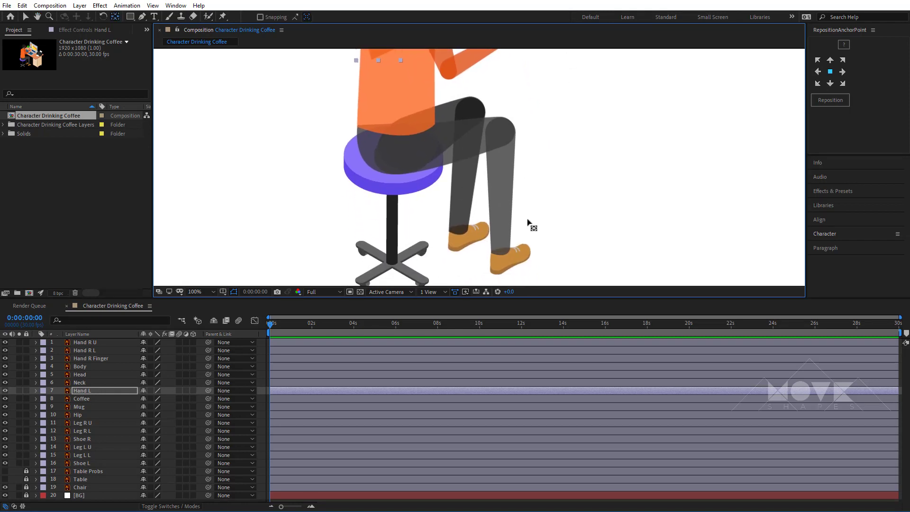
click(524, 249)
drag(510, 259, 501, 254)
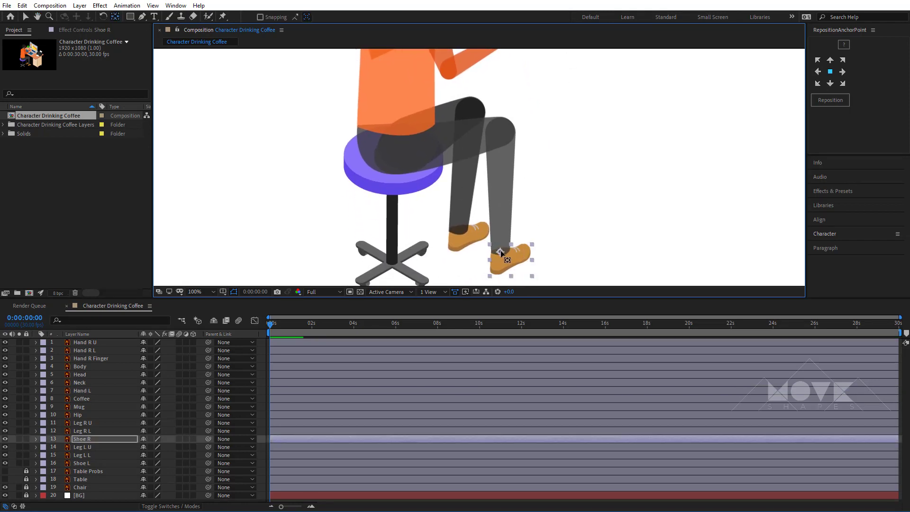
click(502, 217)
drag(500, 189, 501, 129)
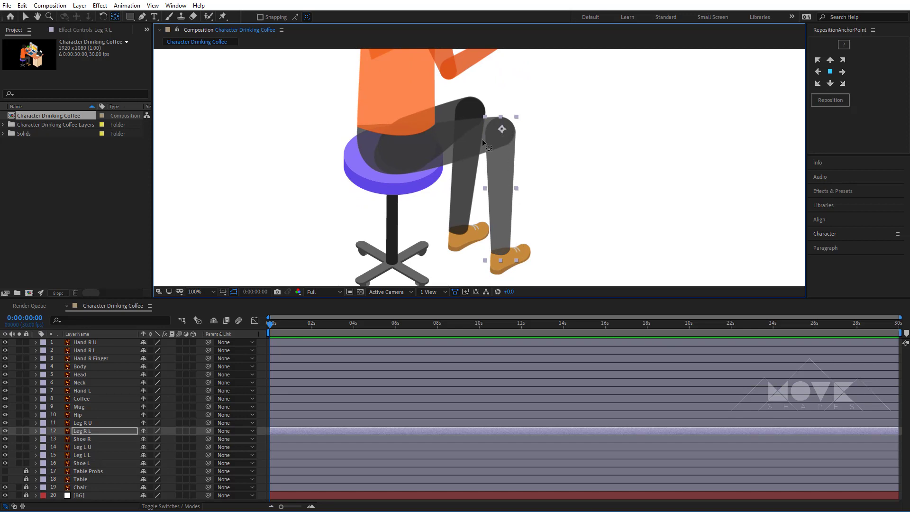
click(451, 159)
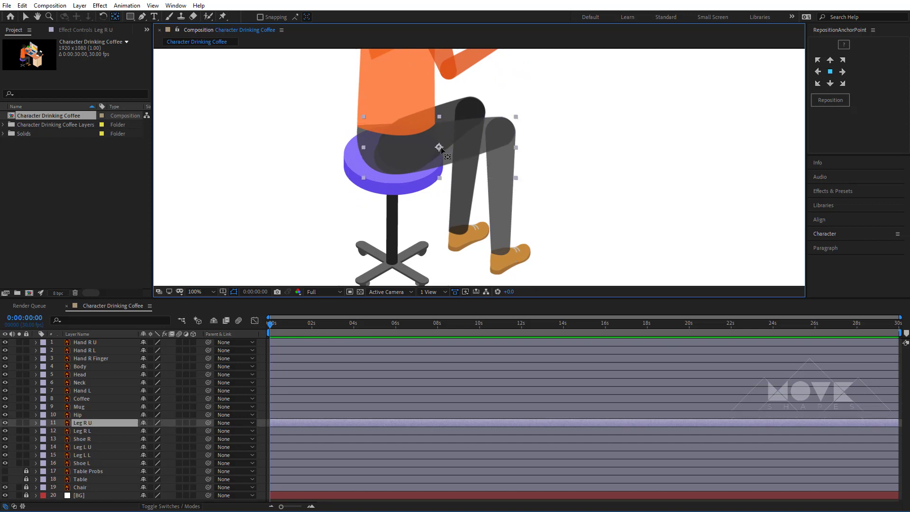
drag(439, 148, 395, 151)
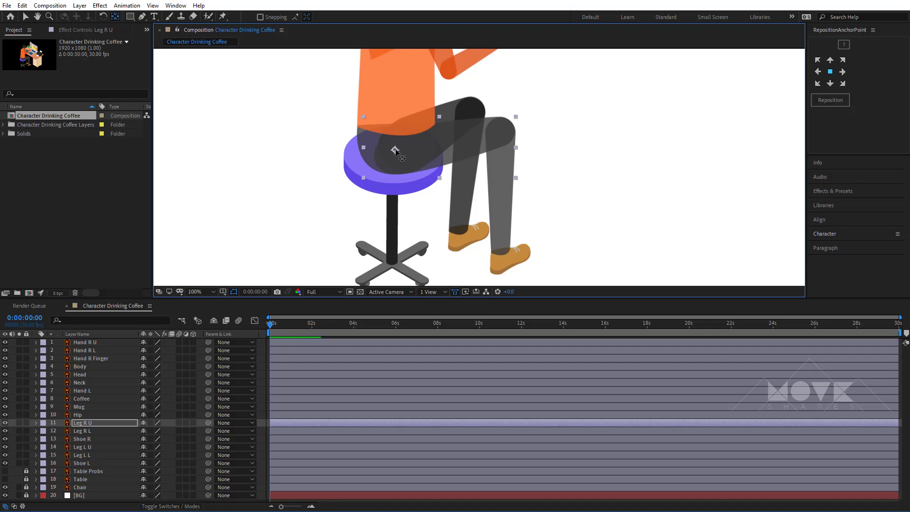
Move the left leg's anchor points to its joints: Shoe L to the ankle, Leg L L to the knee and Leg L U to the hip
click(478, 241)
click(471, 249)
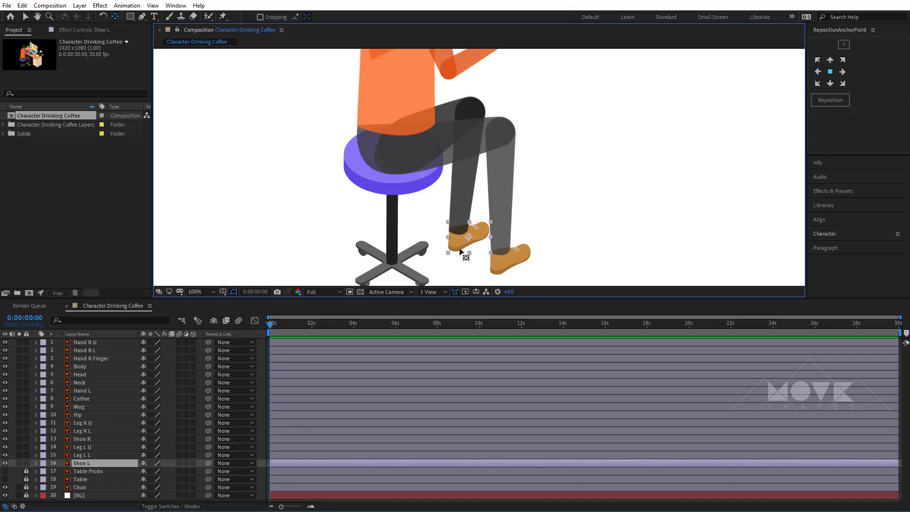
drag(475, 240, 463, 233)
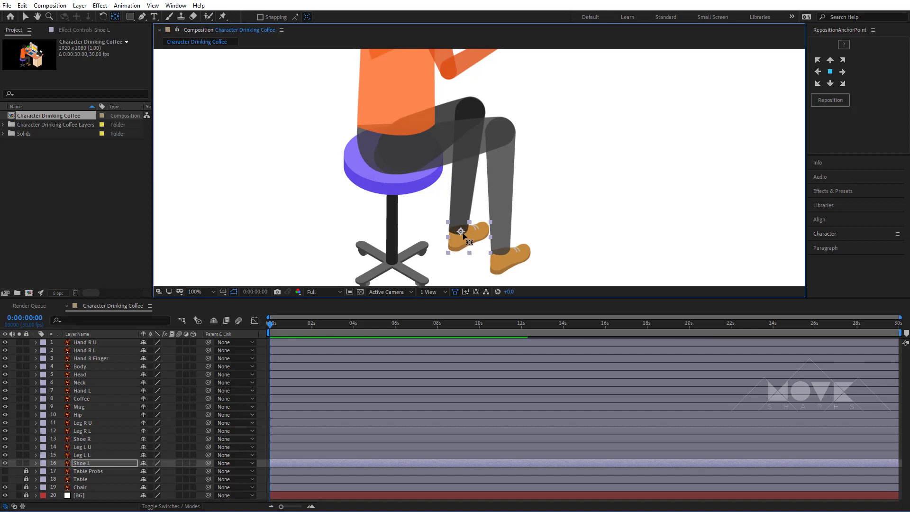
click(462, 203)
drag(468, 169, 472, 110)
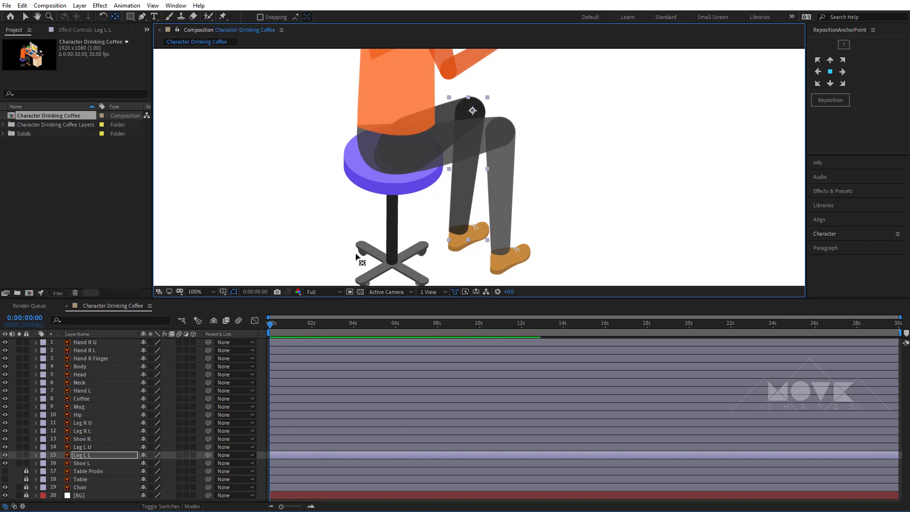
click(86, 448)
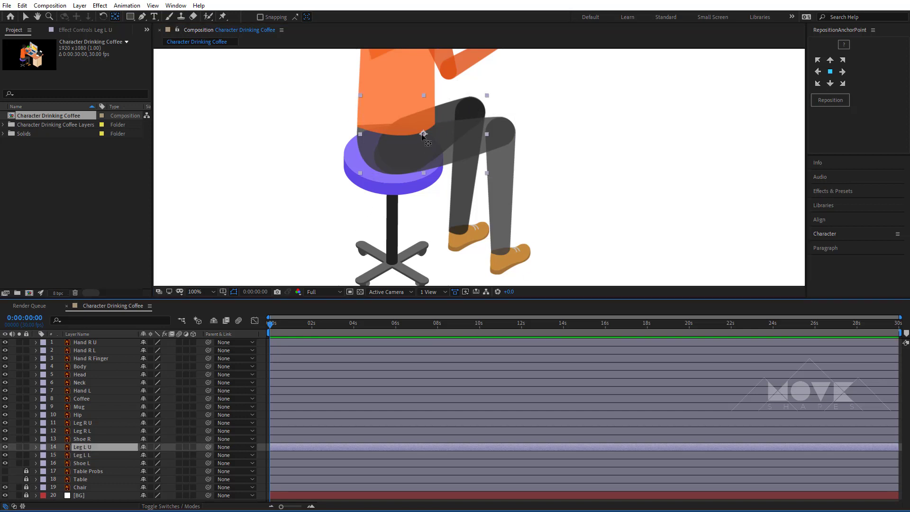
drag(422, 136, 405, 149)
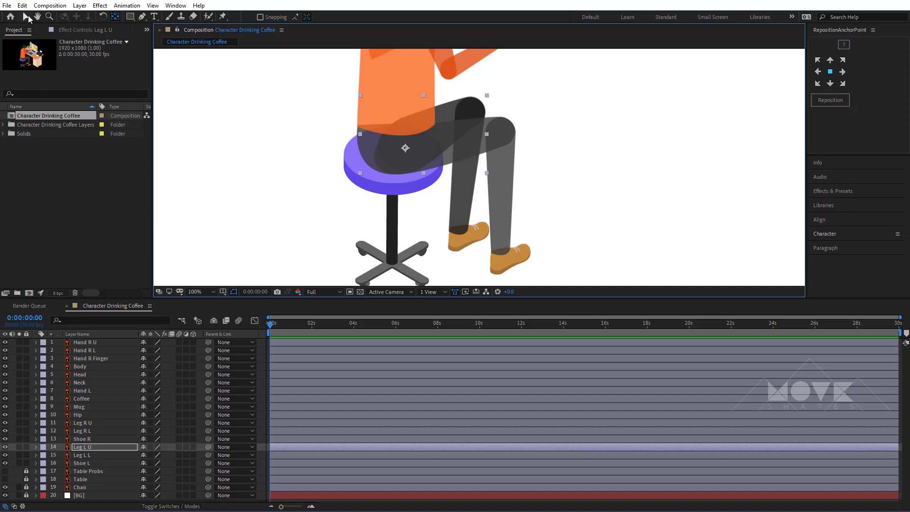
Parent the Hand R Finger layer to Hand R L, and Hand R L to Hand R U
click(26, 16)
click(201, 291)
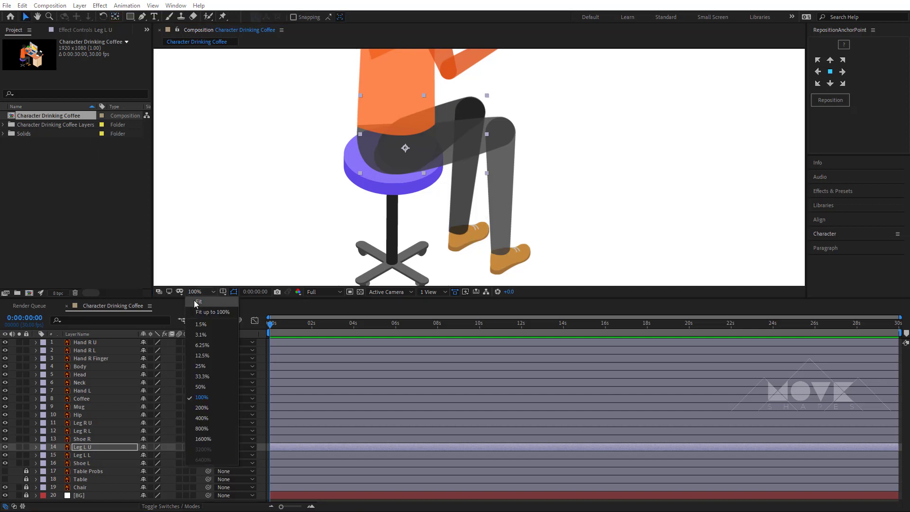
click(209, 307)
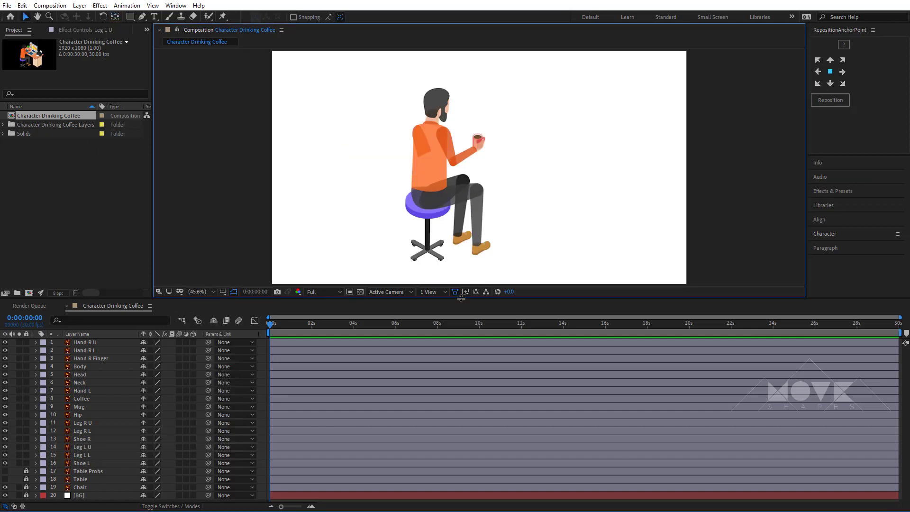
drag(460, 298, 467, 331)
scroll(482, 263, up, 1)
key(space)
drag(597, 210, 634, 221)
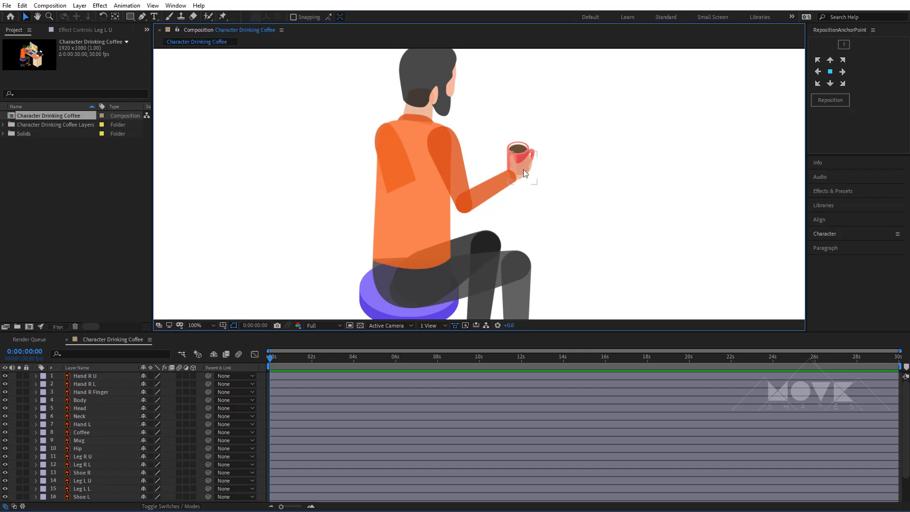
click(524, 174)
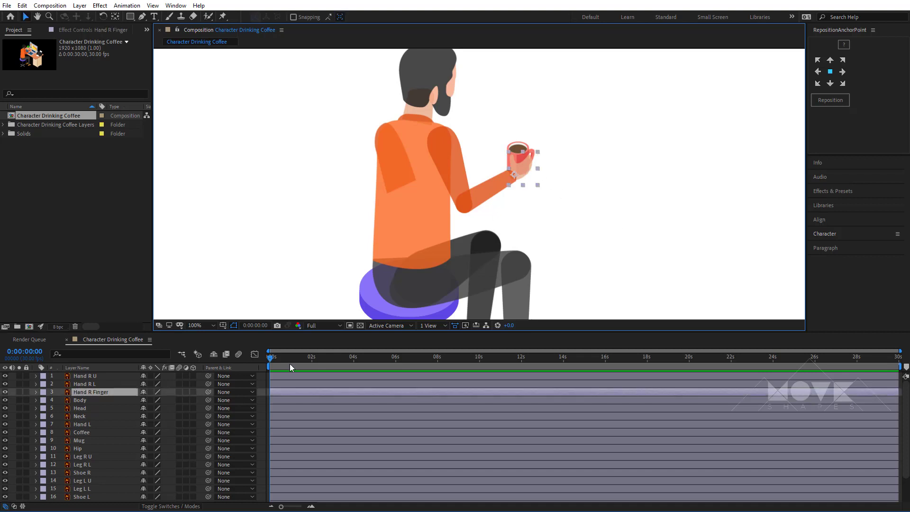
click(94, 394)
drag(207, 393, 110, 382)
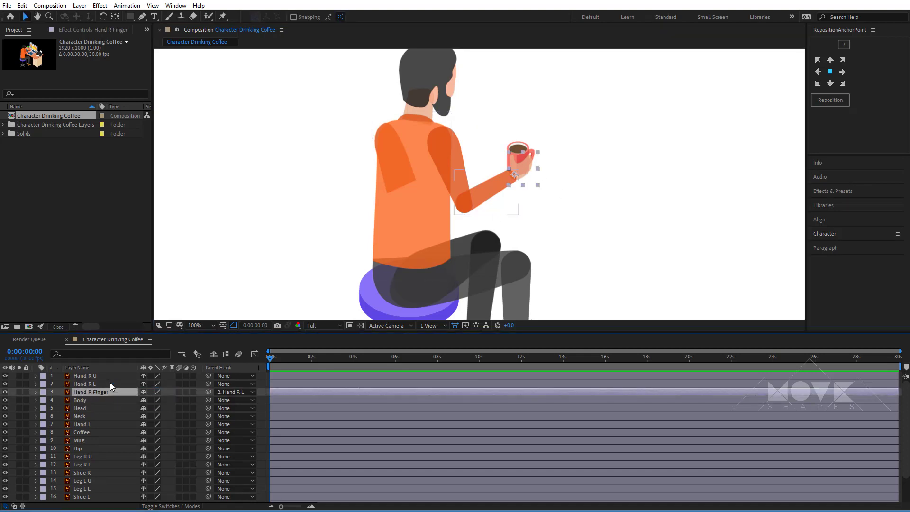
click(110, 383)
drag(207, 384, 110, 376)
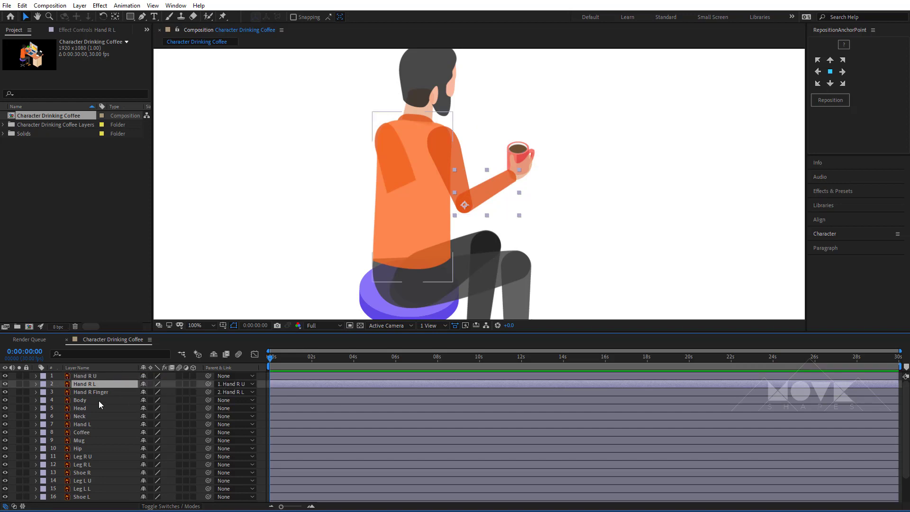
Enlarge the timeline to list every layer down to BG and select the right upper arm layer, Hand R U
click(90, 376)
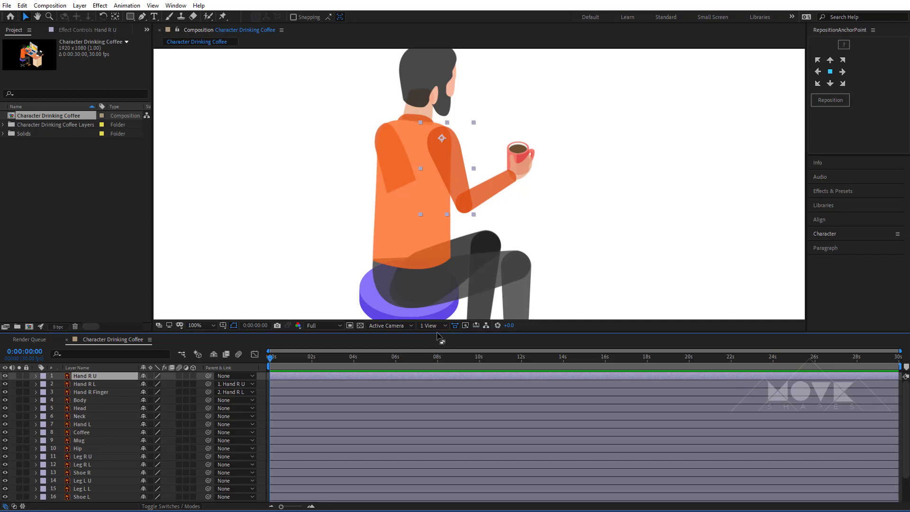
drag(437, 334, 438, 281)
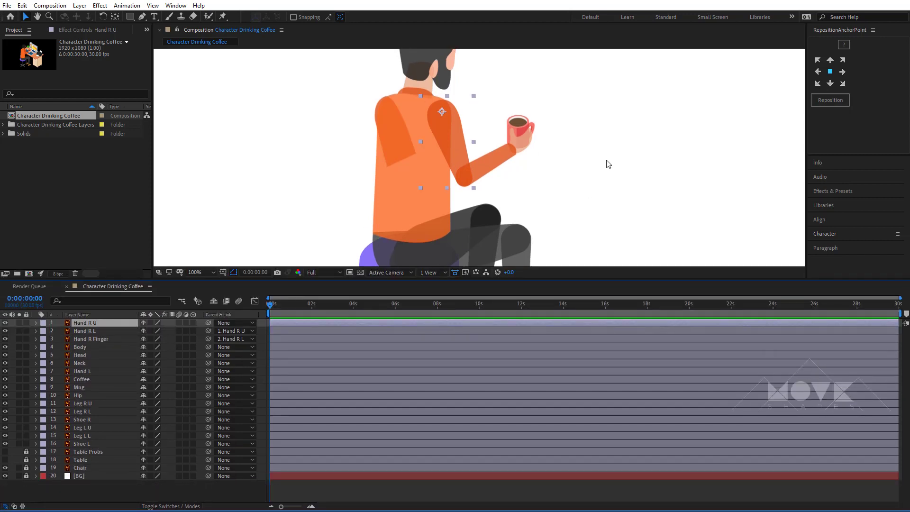
click(611, 164)
click(86, 339)
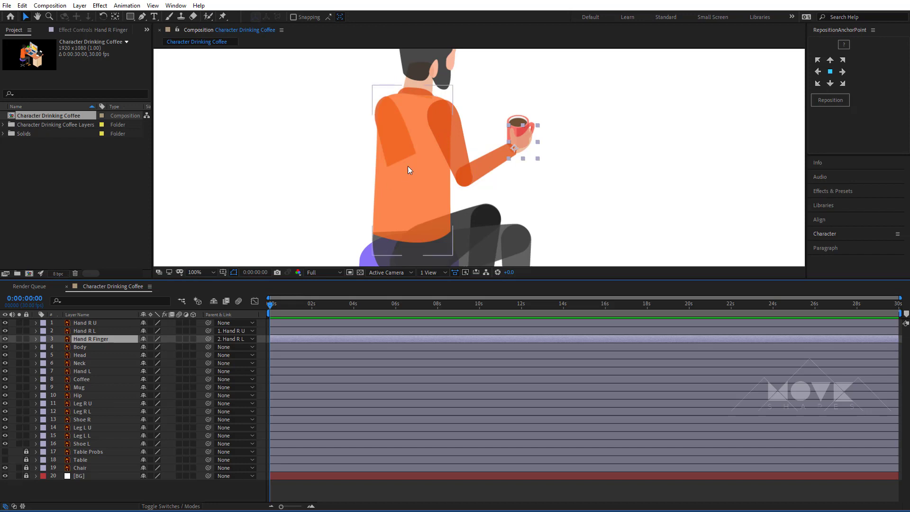
click(442, 125)
drag(530, 136, 450, 131)
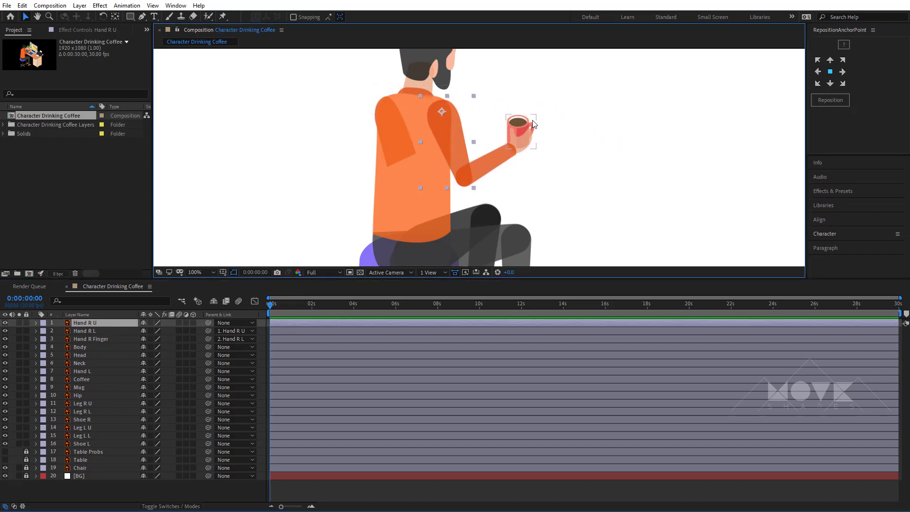
Parent the Coffee layer to Mug, and the Mug layer to Hand R Finger
click(520, 132)
click(81, 379)
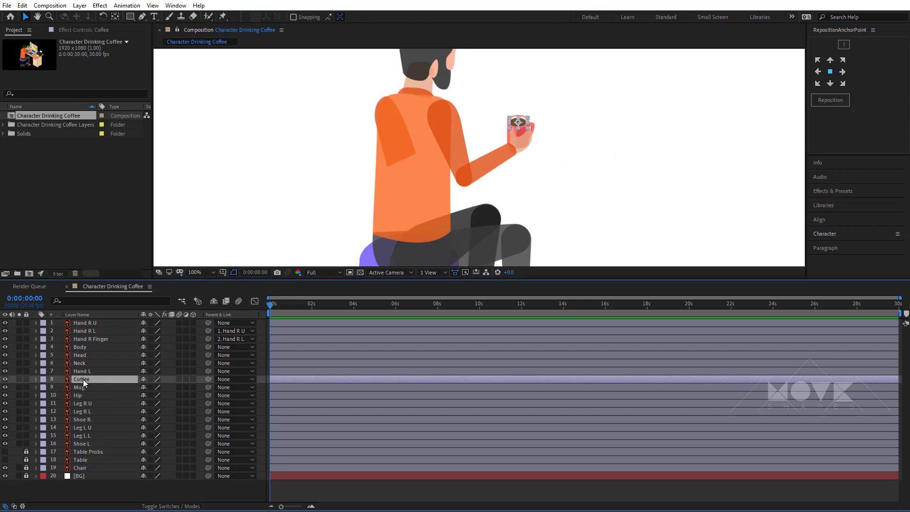
click(80, 388)
click(97, 379)
drag(207, 379, 100, 389)
click(101, 388)
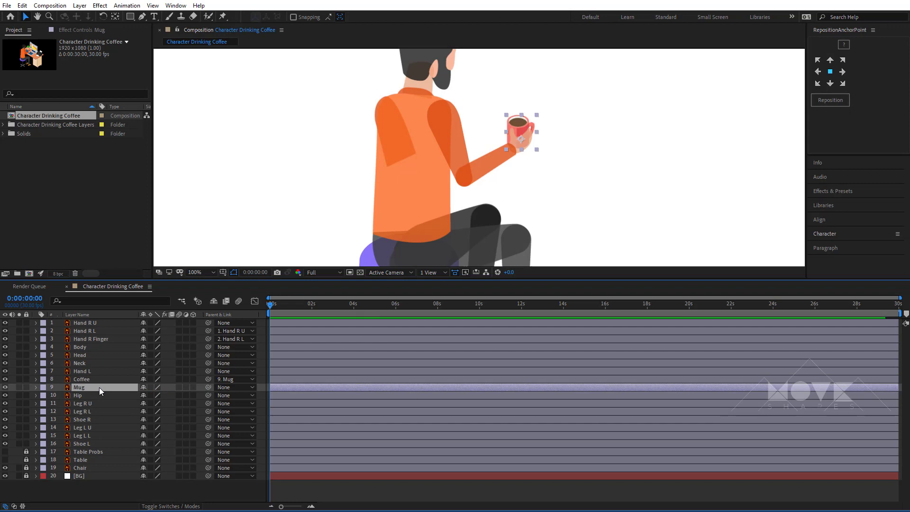
drag(208, 388, 100, 339)
click(100, 339)
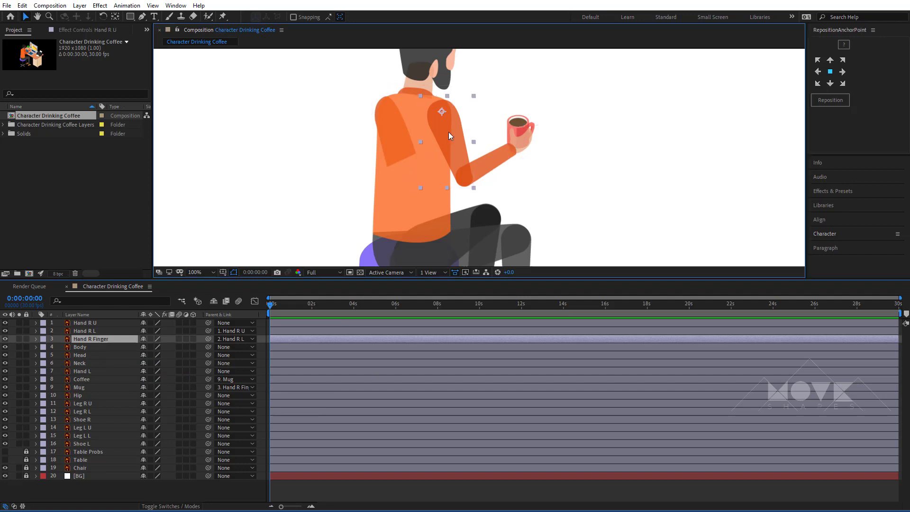
Trial-move the right upper arm to test the arm and mug parenting, and undo the move
drag(448, 132, 508, 142)
key(ctrl+z)
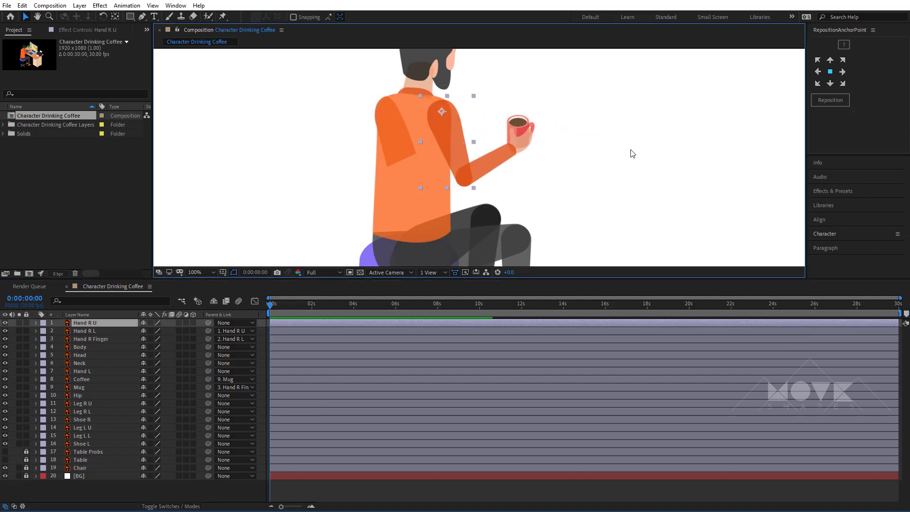
click(631, 153)
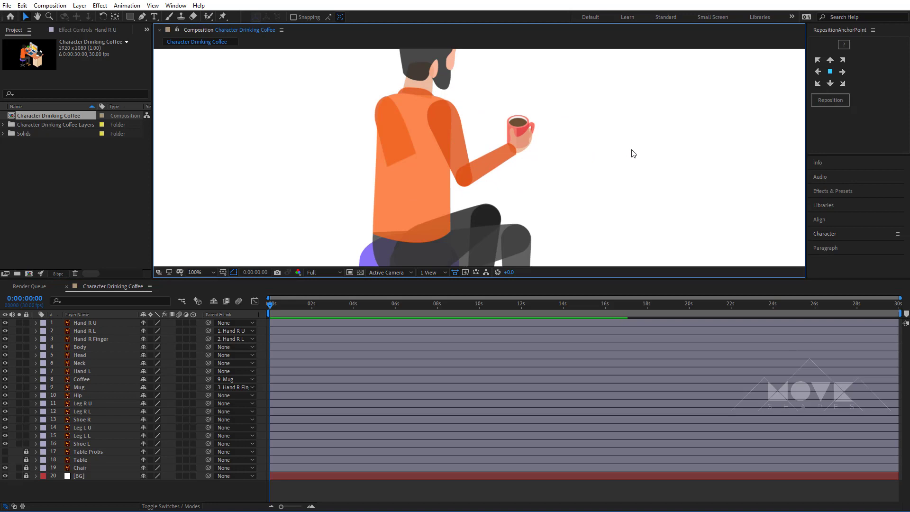
Parent the Head layer to Neck and Neck to Body, checking the chain with an undone trial move of the torso
click(408, 188)
click(83, 363)
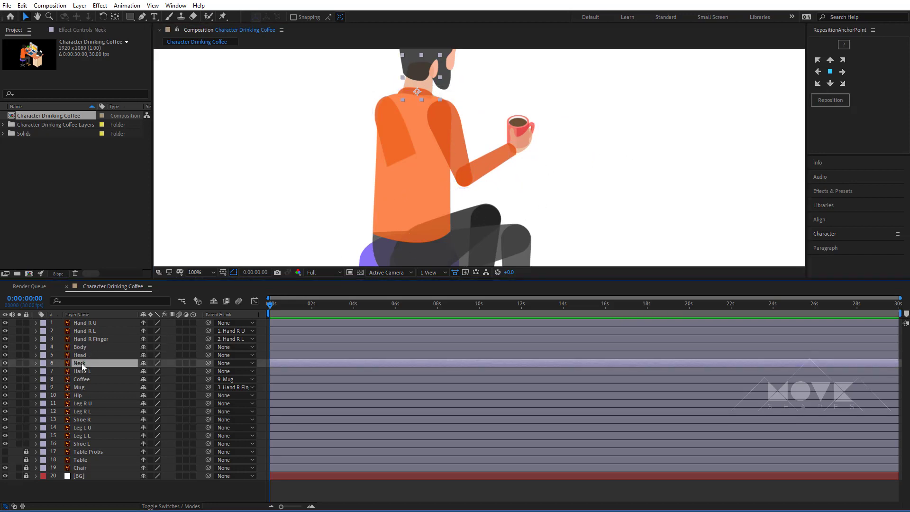
click(83, 355)
click(83, 347)
click(82, 355)
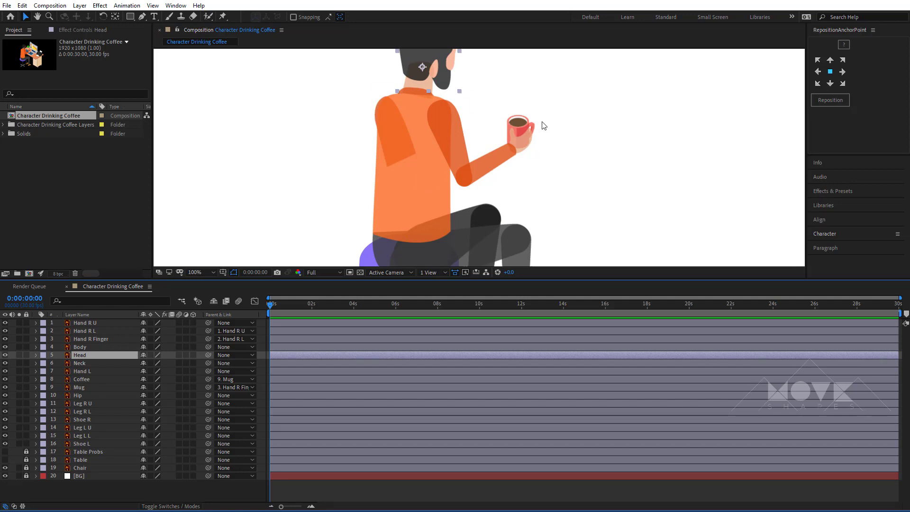
scroll(544, 125, up, 3)
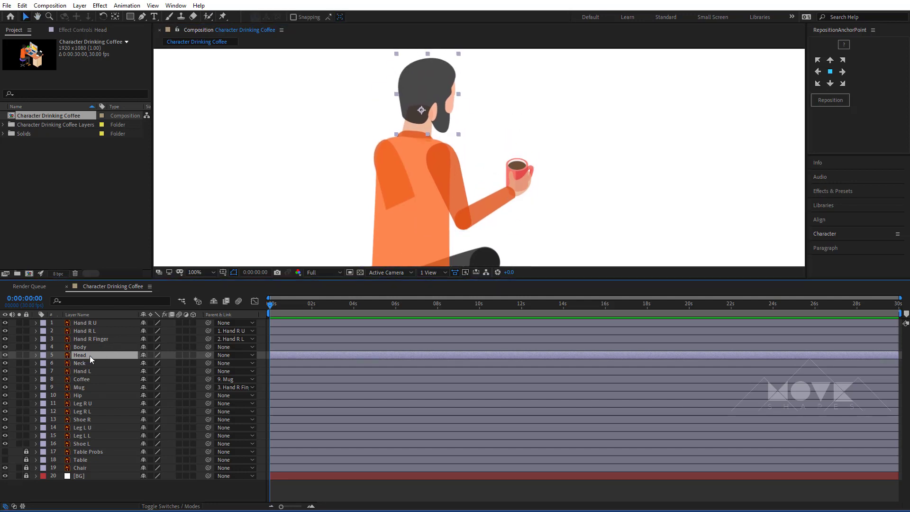
drag(207, 355, 96, 363)
click(97, 362)
drag(209, 363, 88, 347)
click(87, 347)
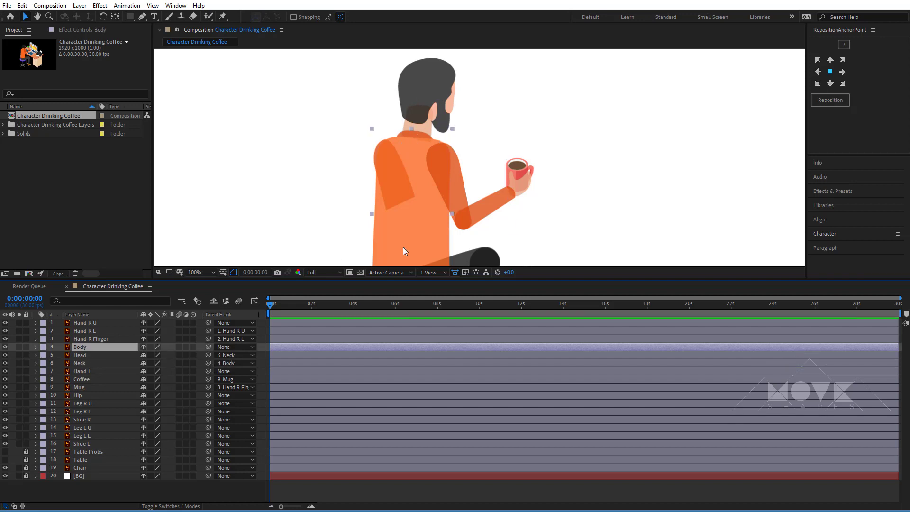
drag(402, 246, 290, 236)
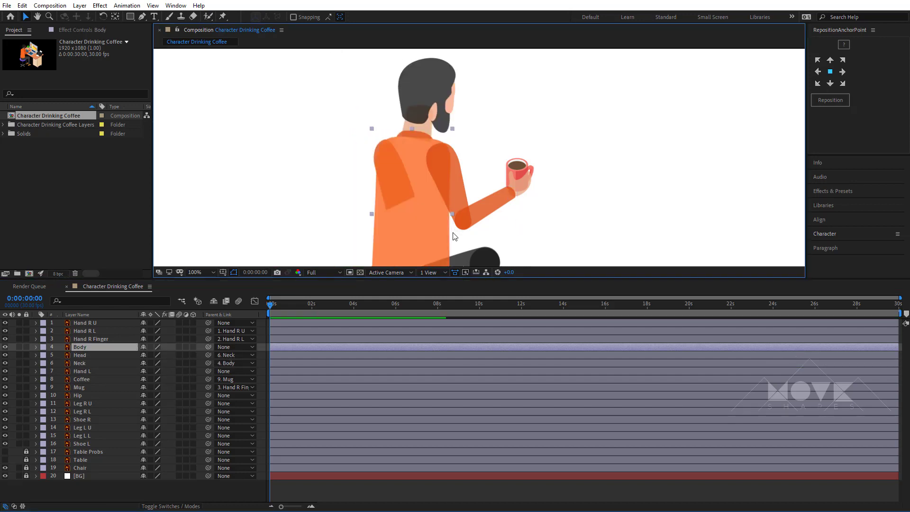
key(ctrl+z)
Shift the right upper arm slightly inward at the shoulder and parent the Hand R U layer to Body
click(454, 176)
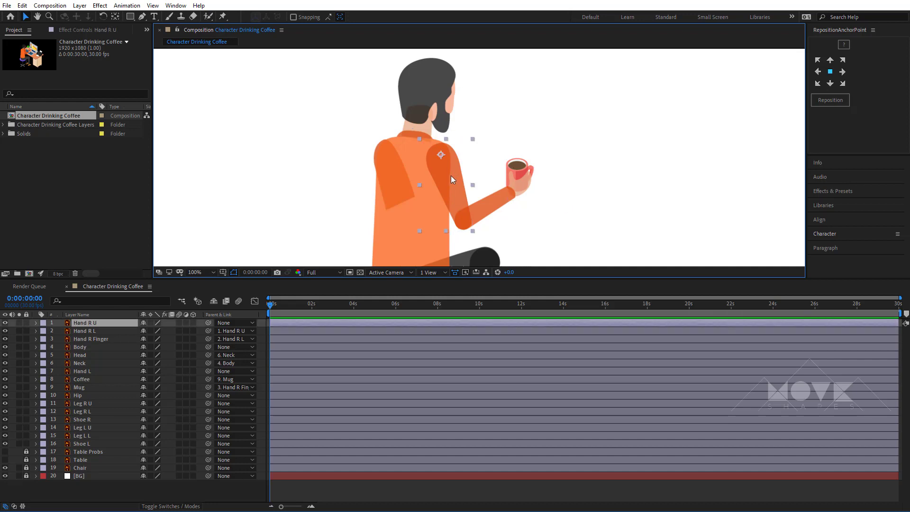
drag(450, 177, 447, 175)
click(470, 175)
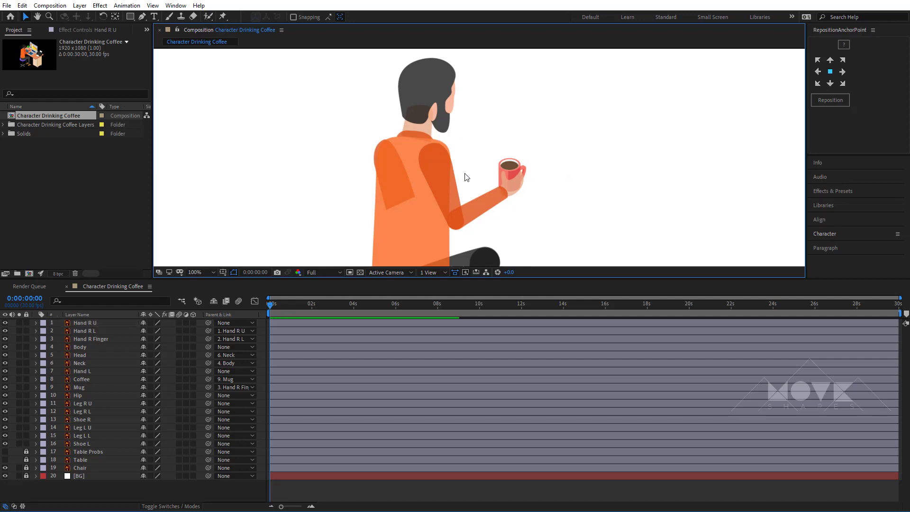
click(457, 181)
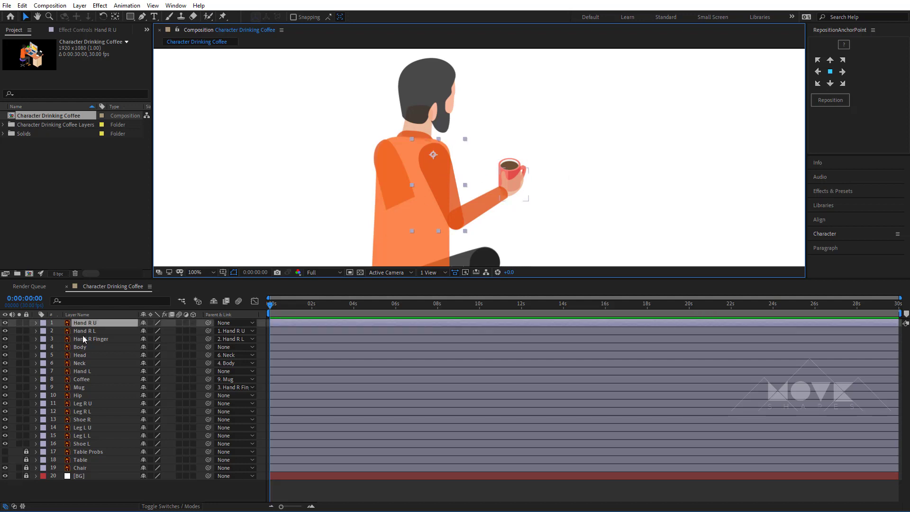
drag(208, 324, 100, 348)
click(101, 348)
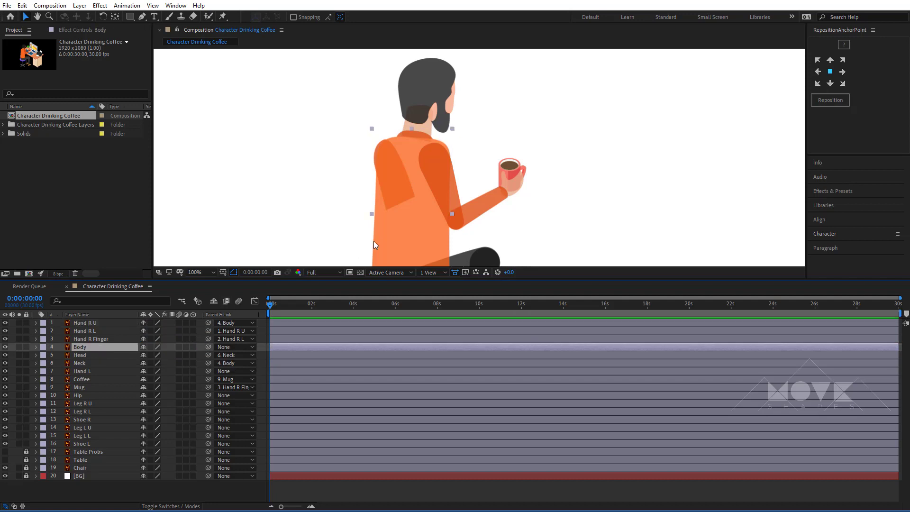
Trial-move the torso to test the right arm's link to Body, and undo the move
drag(439, 240, 493, 227)
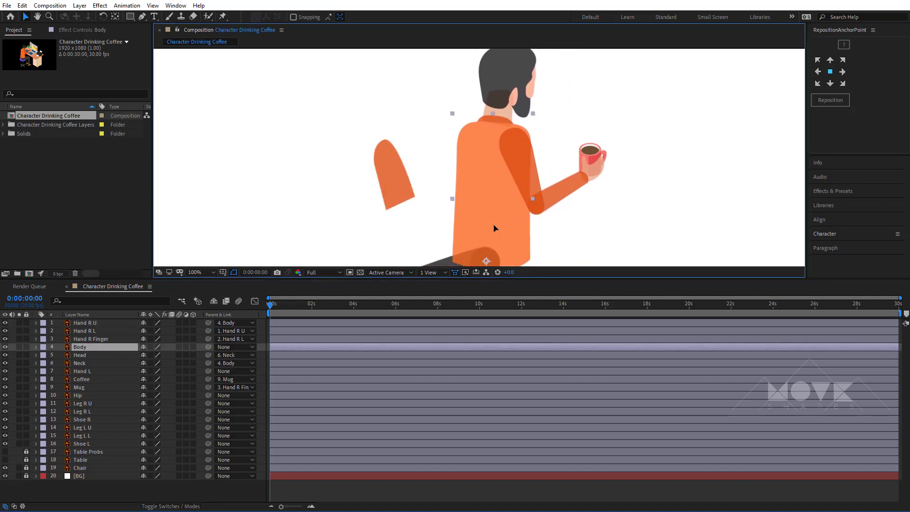
key(ctrl+z)
click(634, 195)
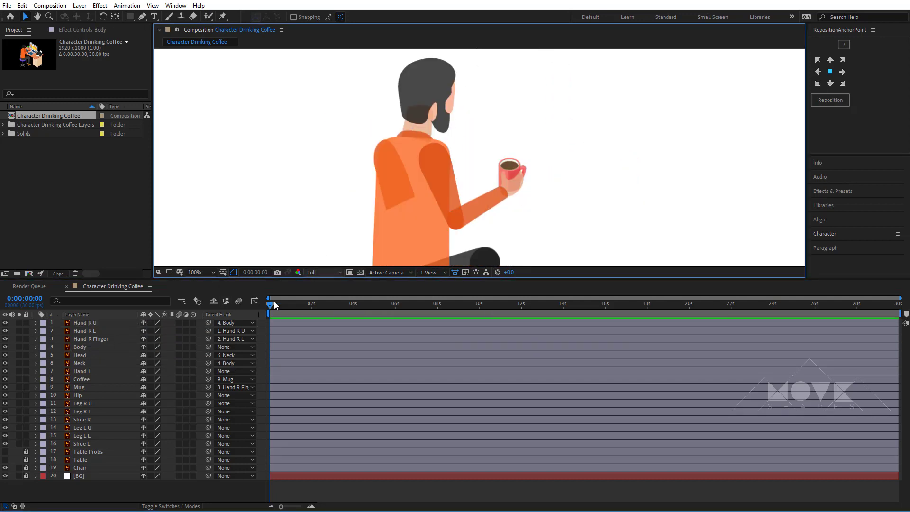
Parent the Hand L layer to Body and test the link with an undone trial move of the torso
click(83, 372)
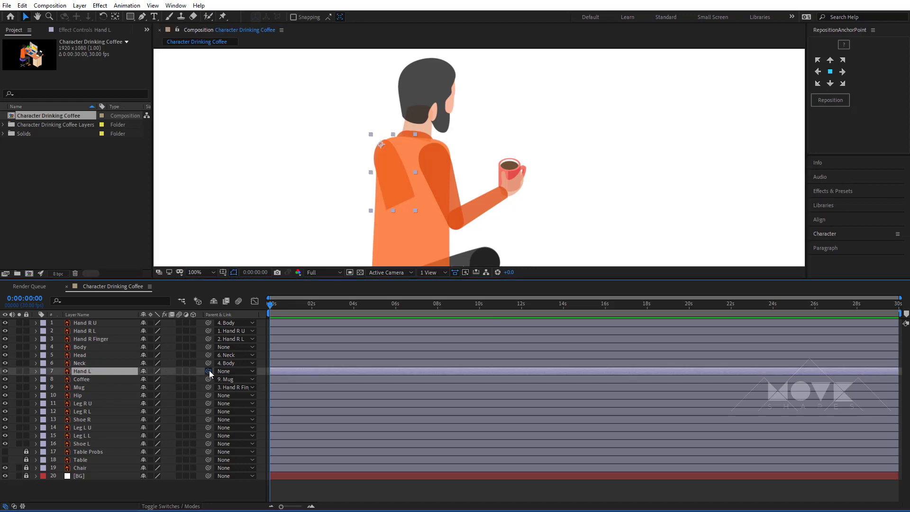
drag(209, 370, 95, 348)
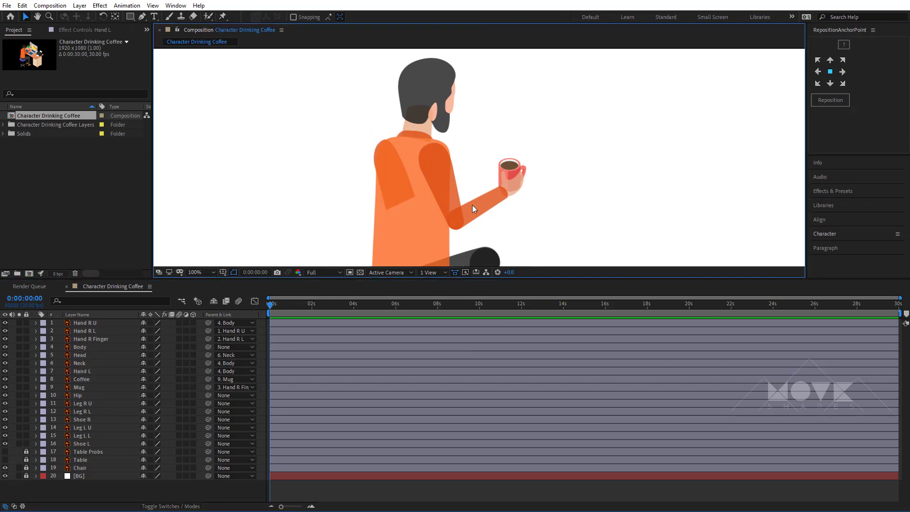
drag(413, 234, 437, 239)
click(603, 183)
Parent the Shoe R layer to Leg R L and Leg R L to Leg R U, testing with an undone trial move of the thigh
key(h)
drag(527, 223, 507, 71)
key(v)
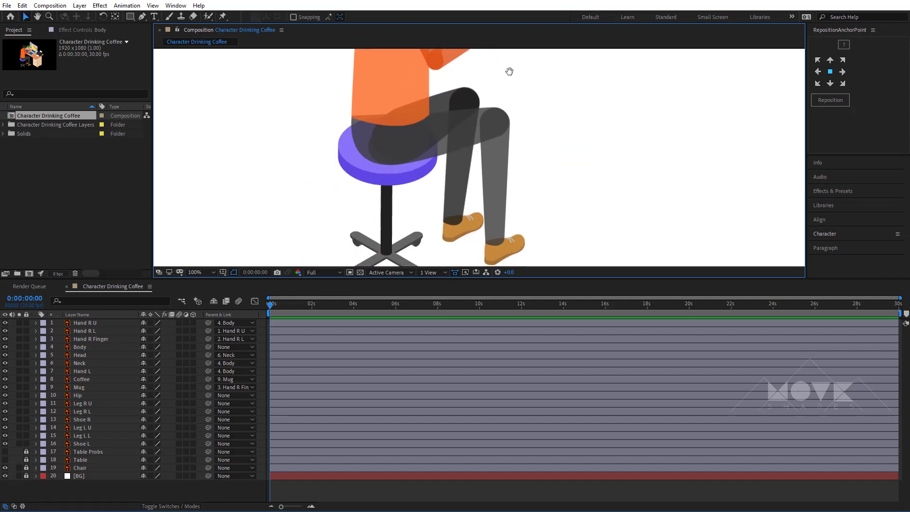
click(524, 249)
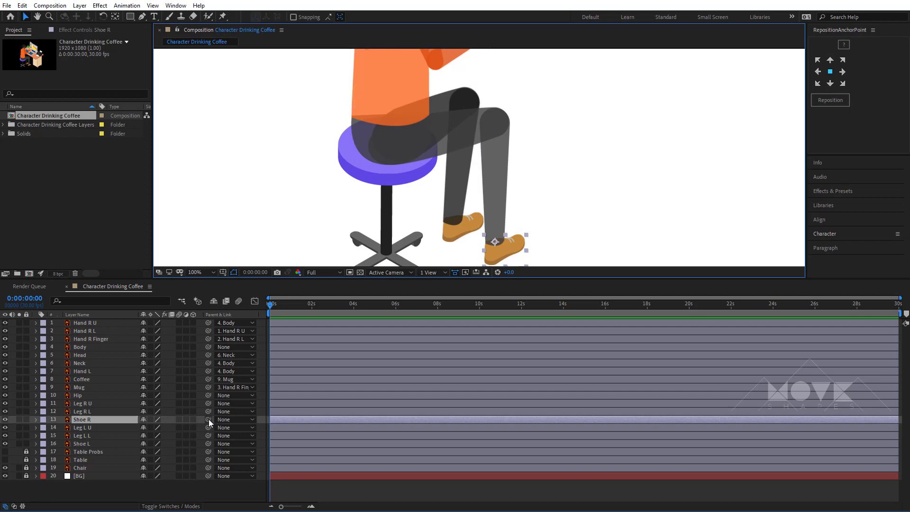
drag(208, 418, 101, 412)
click(102, 411)
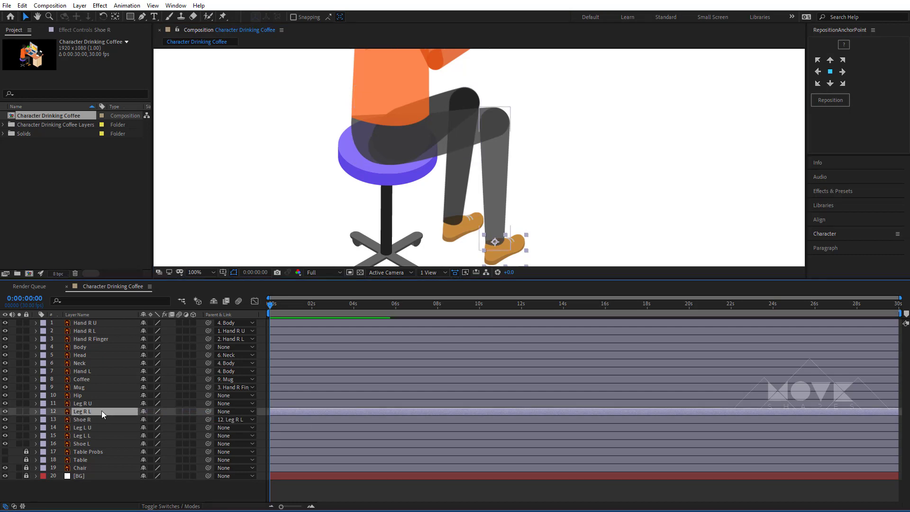
drag(208, 411, 114, 403)
click(116, 402)
drag(457, 157, 472, 164)
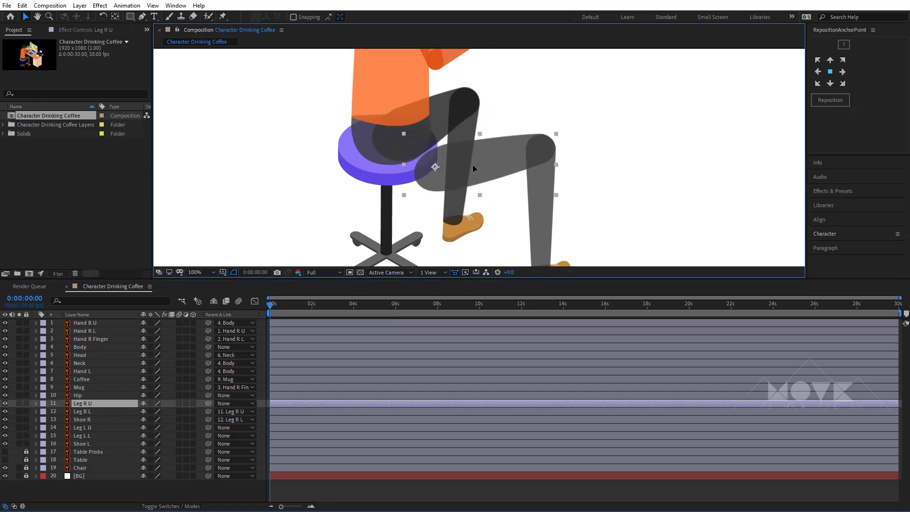
key(ctrl+z)
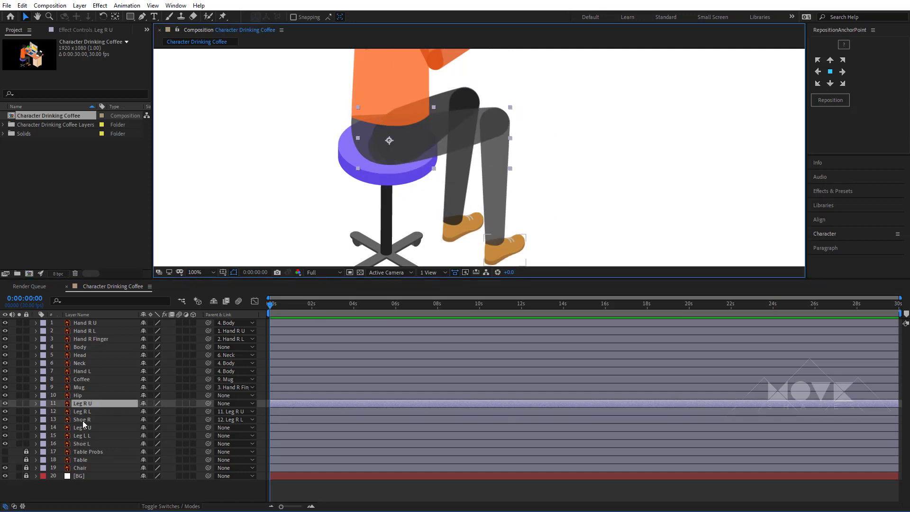
Parent the Shoe L layer to Leg L L and Leg L L to Leg L U, testing with an undone trial move of the thigh
click(83, 420)
click(85, 444)
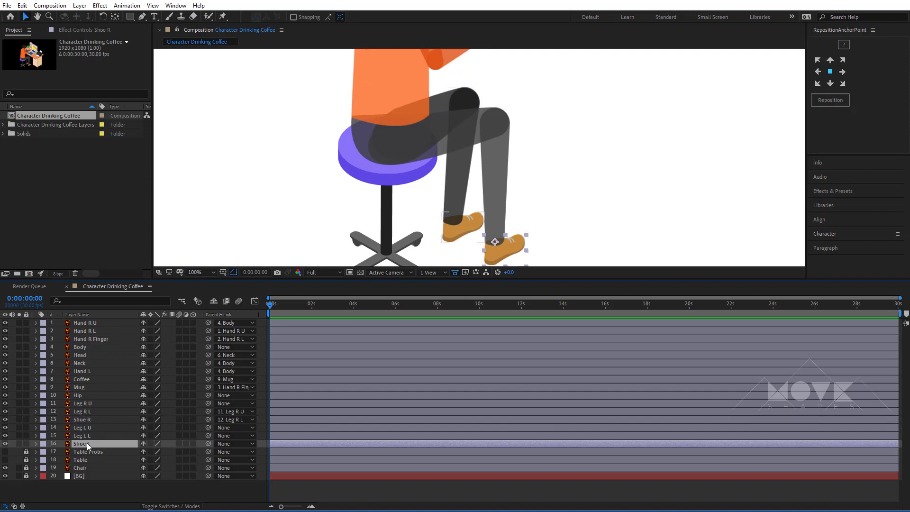
drag(209, 444, 94, 434)
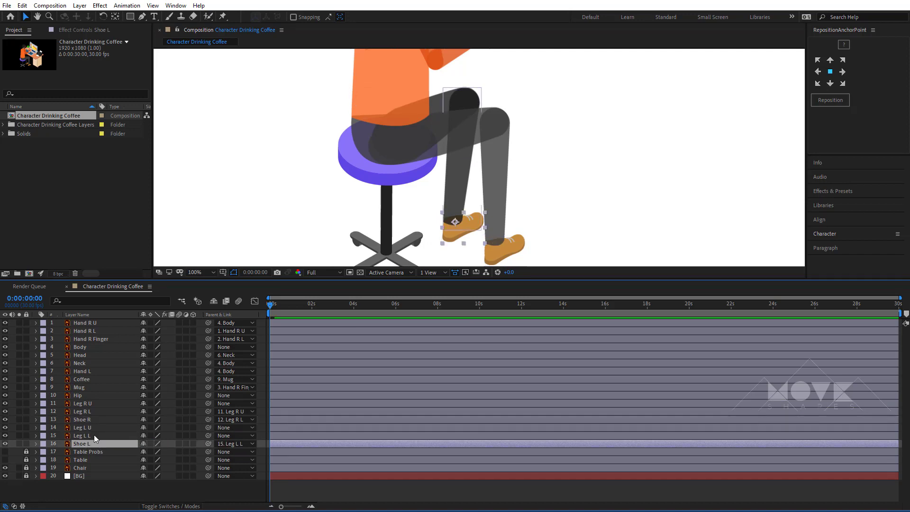
click(94, 435)
drag(207, 436, 97, 427)
click(97, 427)
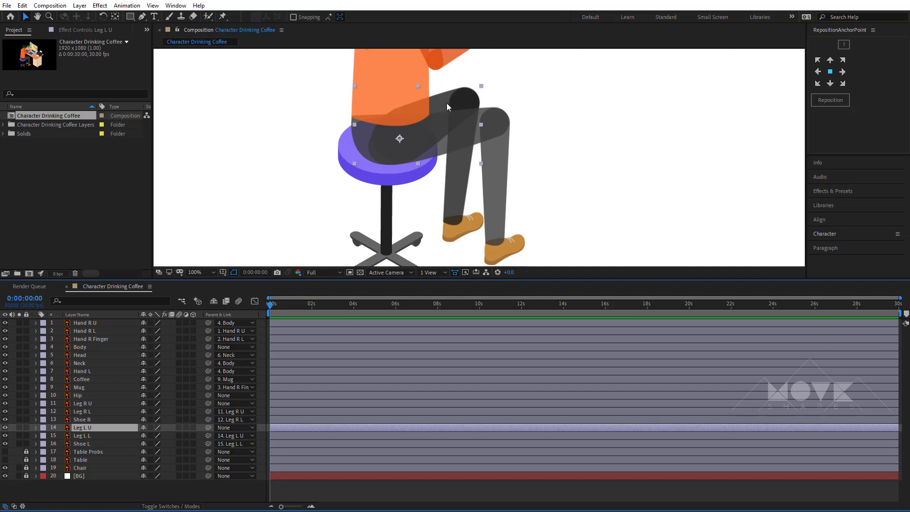
drag(447, 103, 565, 242)
key(ctrl+z)
click(600, 143)
Set the opacity of all character layers from Hand R U through Shoe L to 100%
key(h)
drag(575, 196, 576, 208)
key(v)
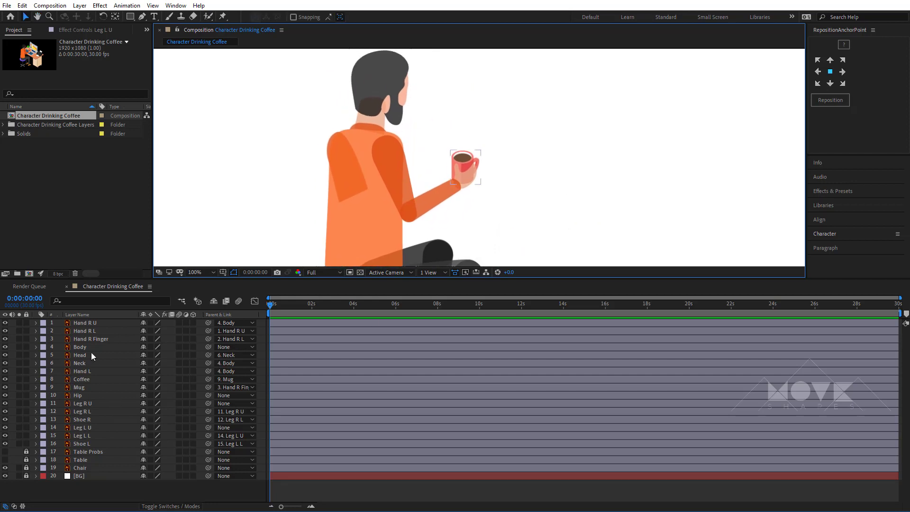
click(79, 323)
shift+click(83, 444)
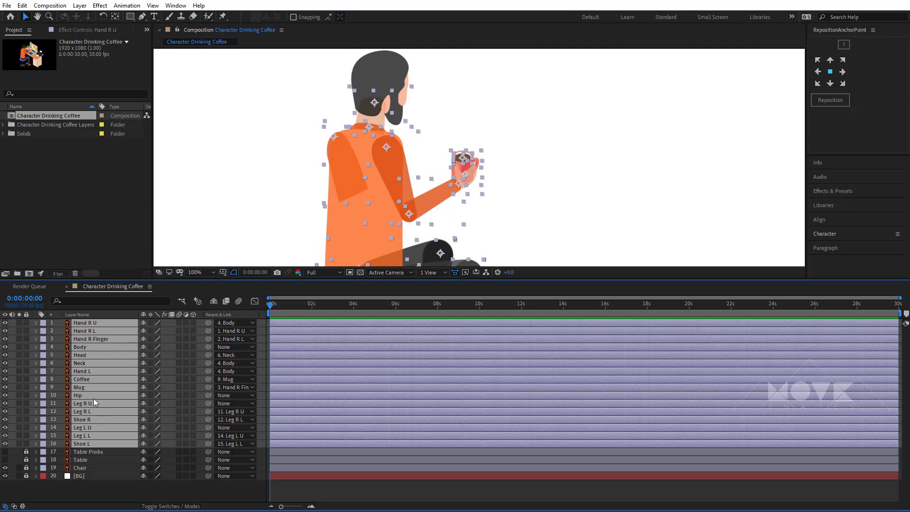
key(t)
drag(145, 363, 221, 363)
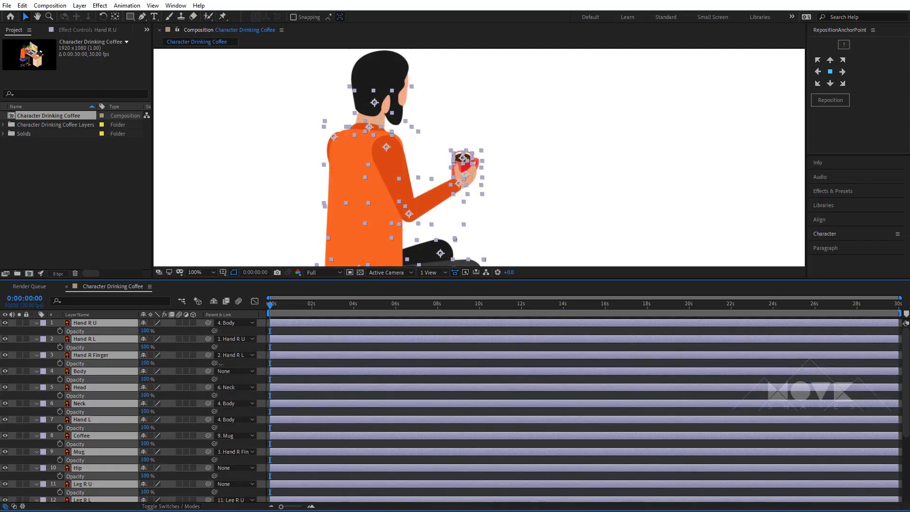
key(t)
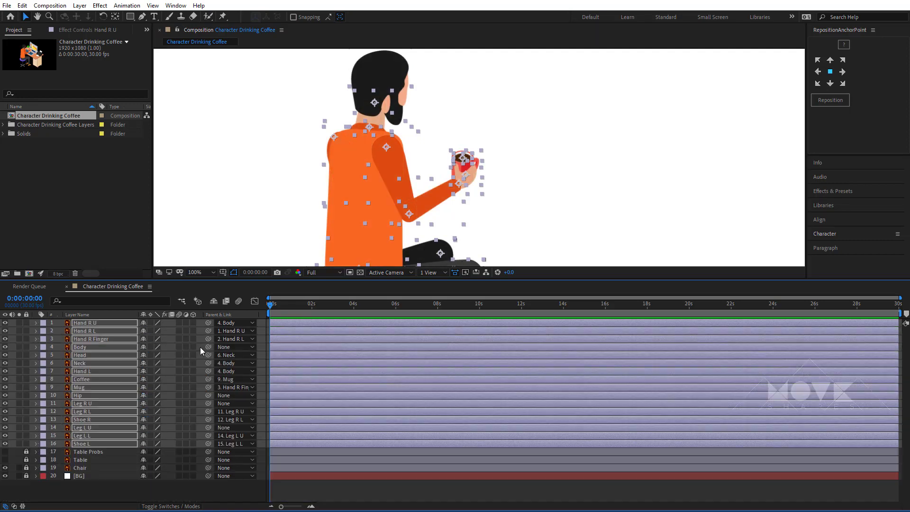
click(648, 184)
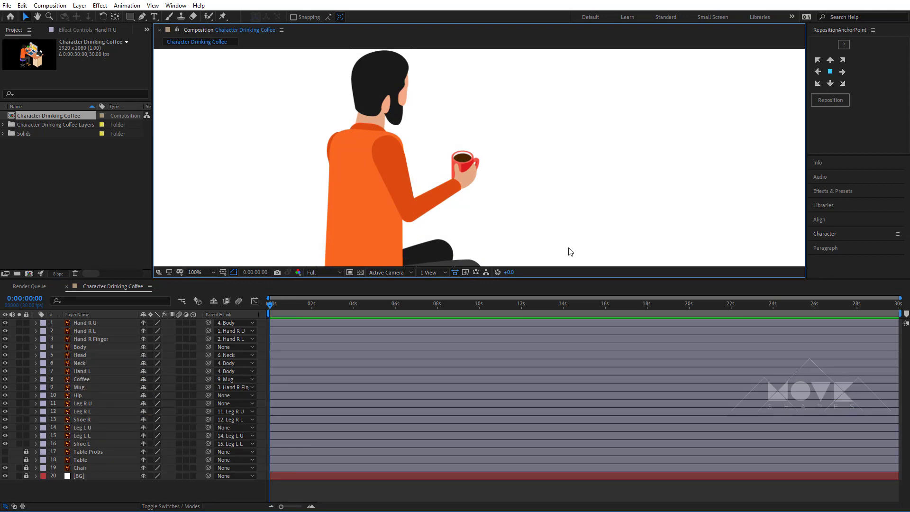
Magnify the timeline's time scale and end the work area at about 6 seconds
drag(290, 509, 292, 508)
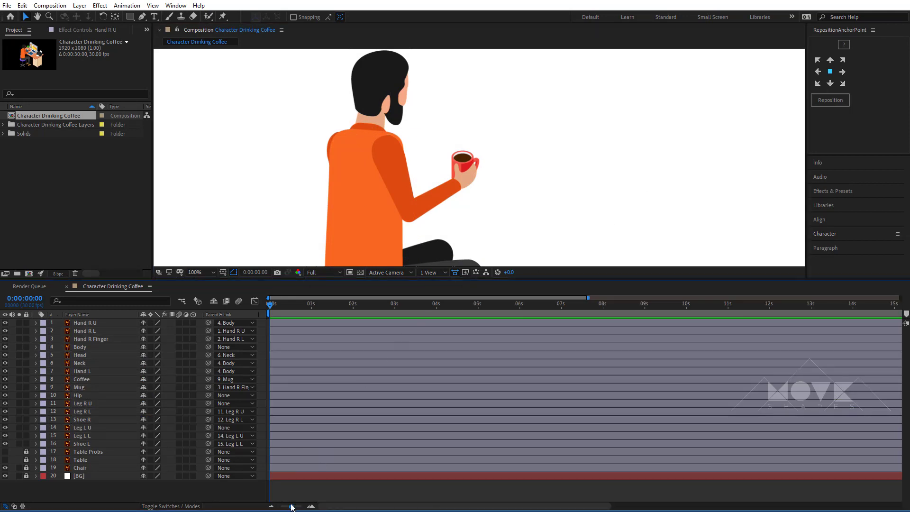
drag(276, 306, 519, 300)
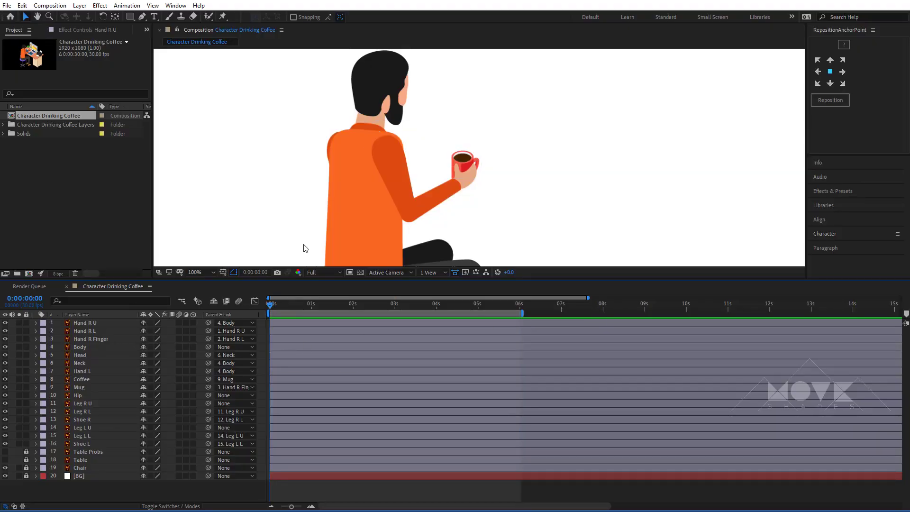
Add Rotation keyframes at 0:00:00:00 to the Hand R U, Hand R L and Hand R Finger layers
click(392, 172)
shift+click(432, 188)
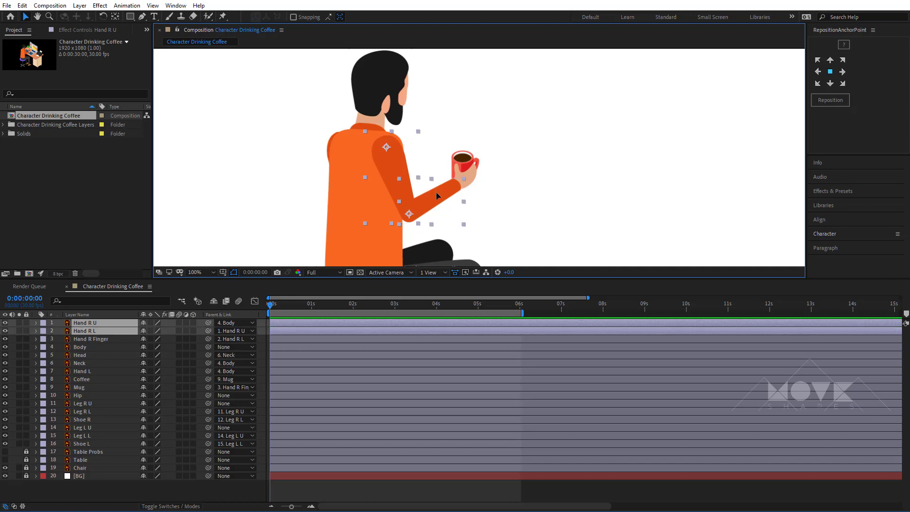
shift+click(471, 179)
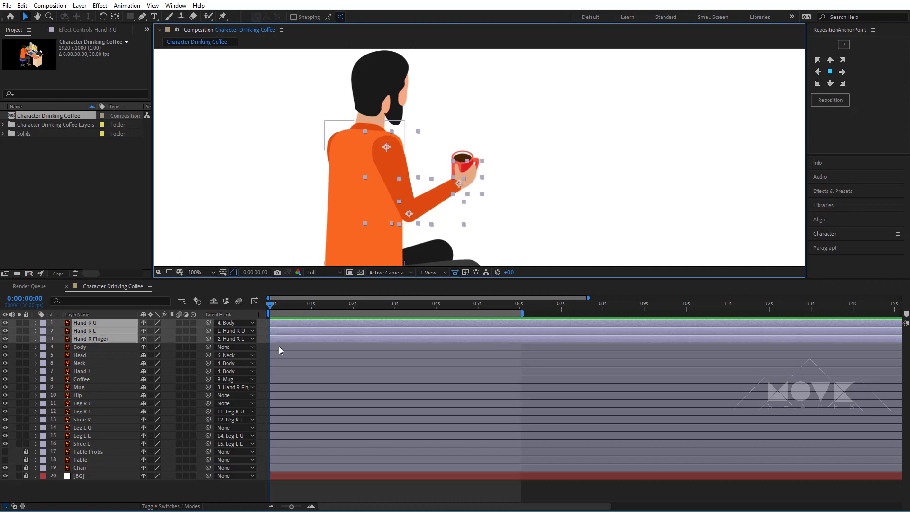
key(r)
click(60, 331)
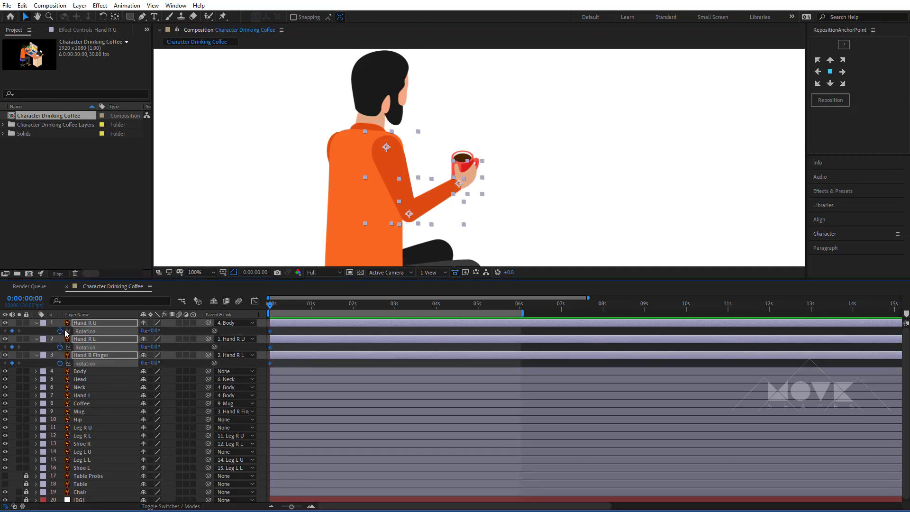
click(277, 328)
At 0:00:00:22, set Rotation to 7° for Hand R U, -7° for Hand R L and 3° for Hand R Finger
drag(270, 306, 301, 313)
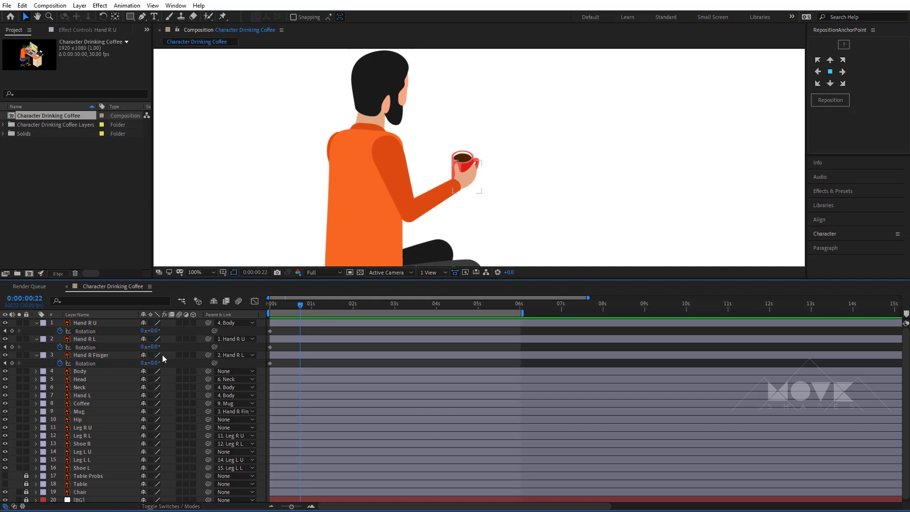
drag(152, 331, 156, 331)
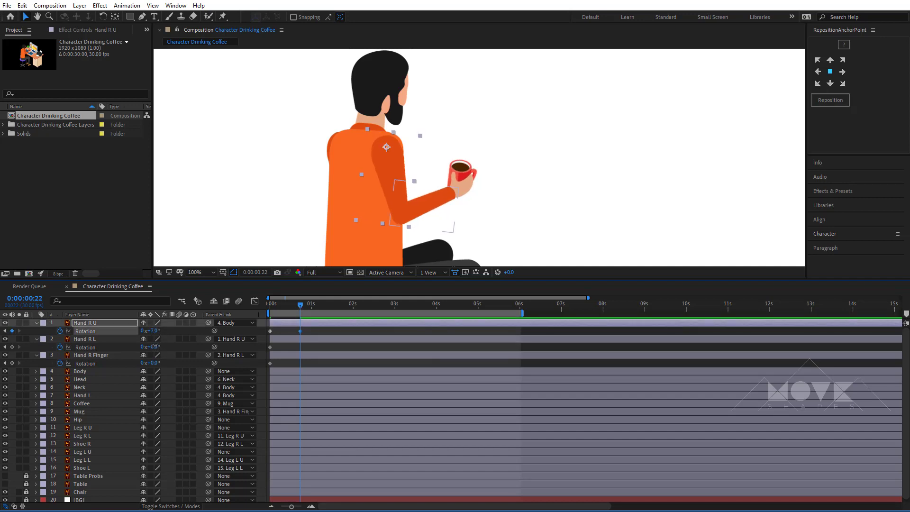
drag(153, 347, 157, 362)
At 0:00:01:16, raise the mug to the mouth with Rotation -51° on Hand R U, -33° on Hand R L and 28° on Hand R Finger
mouse_move(300, 305)
mouse_down()
mouse_move(274, 314)
mouse_move(301, 316)
mouse_up()
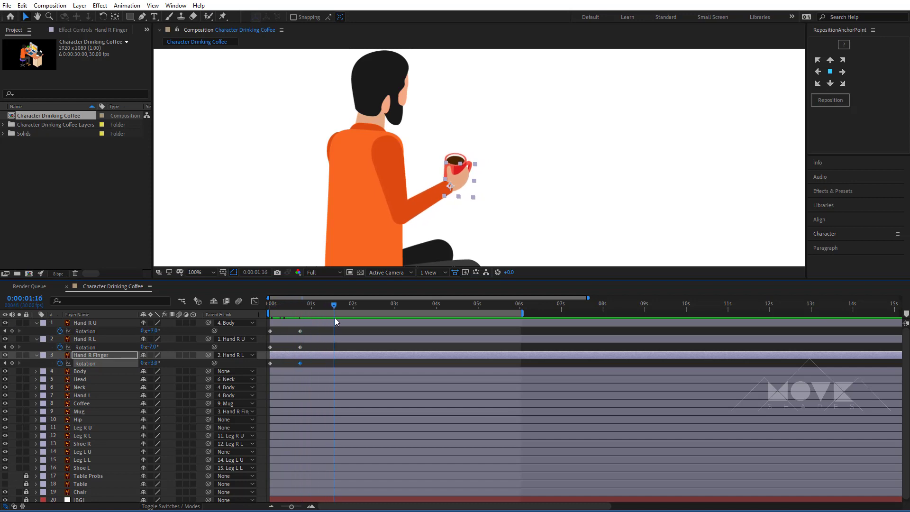
key(F2)
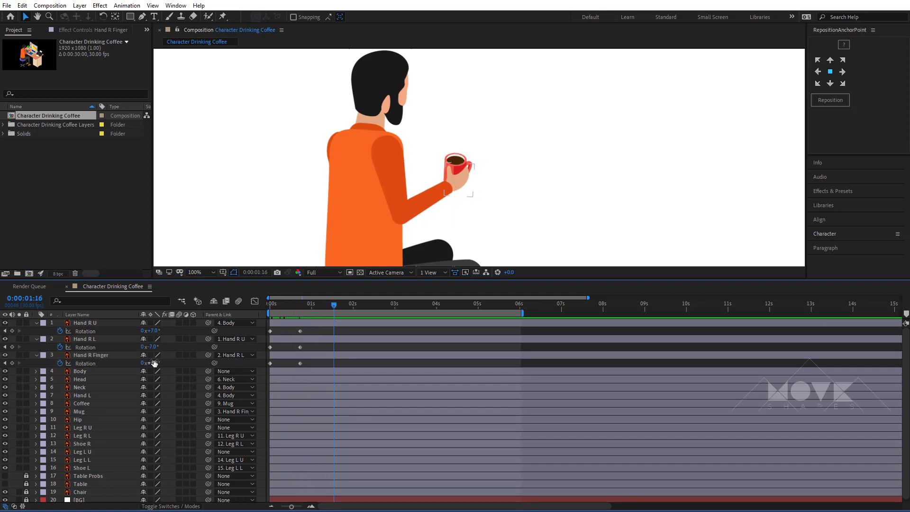
drag(152, 333, 159, 362)
mouse_move(157, 331)
mouse_down()
mouse_move(159, 346)
mouse_move(146, 330)
mouse_up()
drag(157, 364, 163, 363)
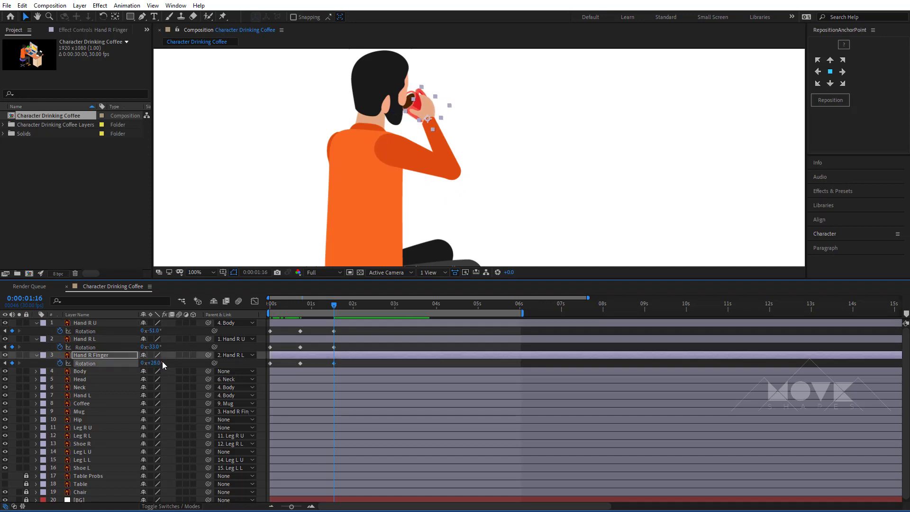
Hold the drinking pose by adding unchanged Rotation keyframes to the three right-arm layers at 0:00:02:07
drag(332, 309, 362, 323)
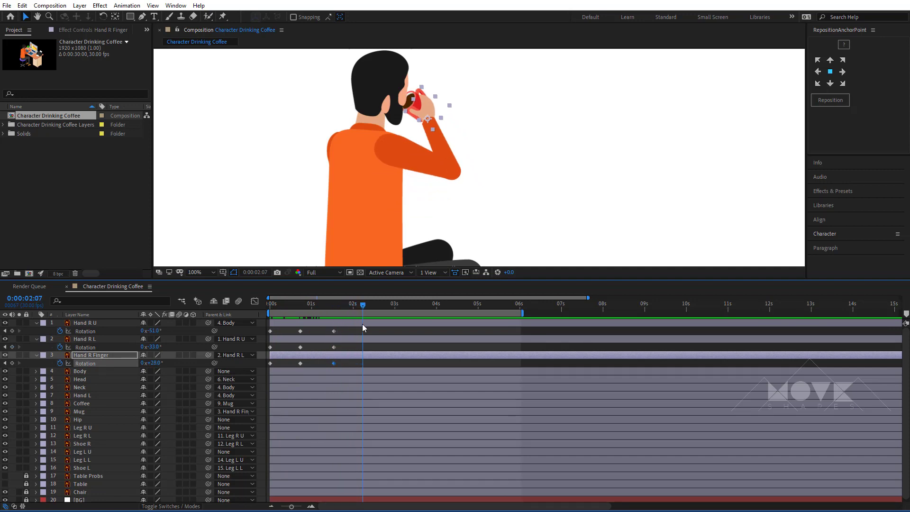
click(12, 331)
click(13, 347)
click(13, 363)
At 0:00:01:27, set Rotation to 26° for Hand R Finger, -34° for Hand R L and -50° for Hand R U
drag(365, 314, 350, 314)
click(242, 344)
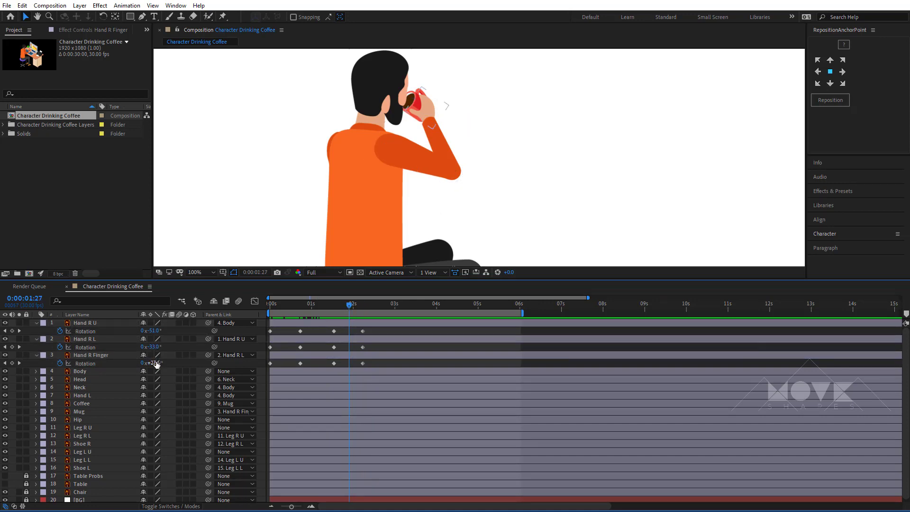
drag(152, 363, 151, 347)
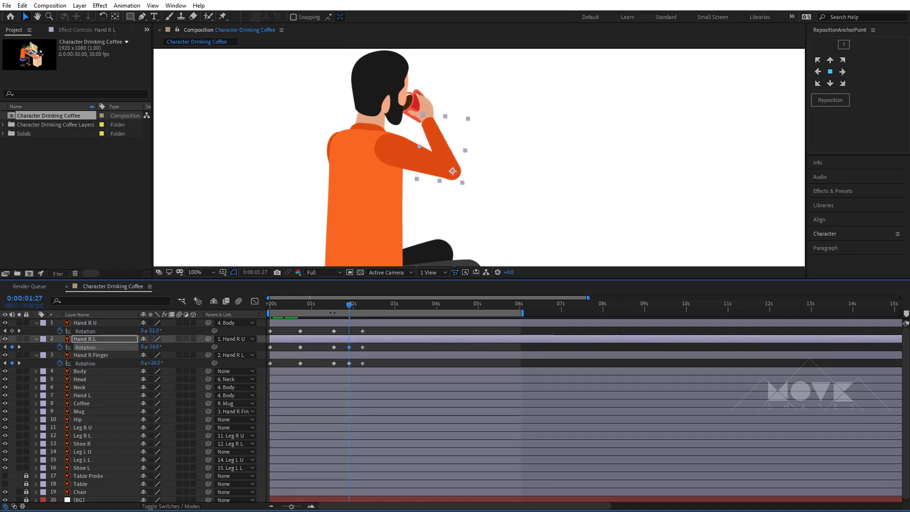
click(159, 363)
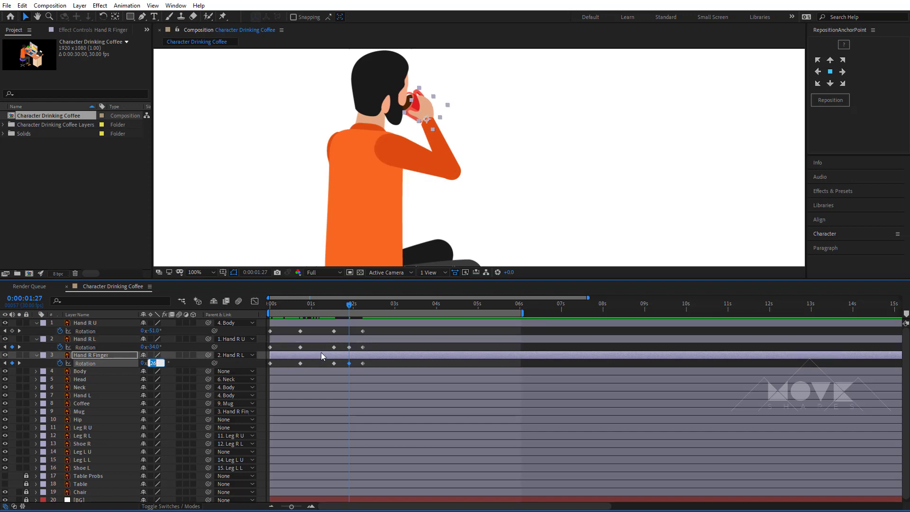
click(154, 330)
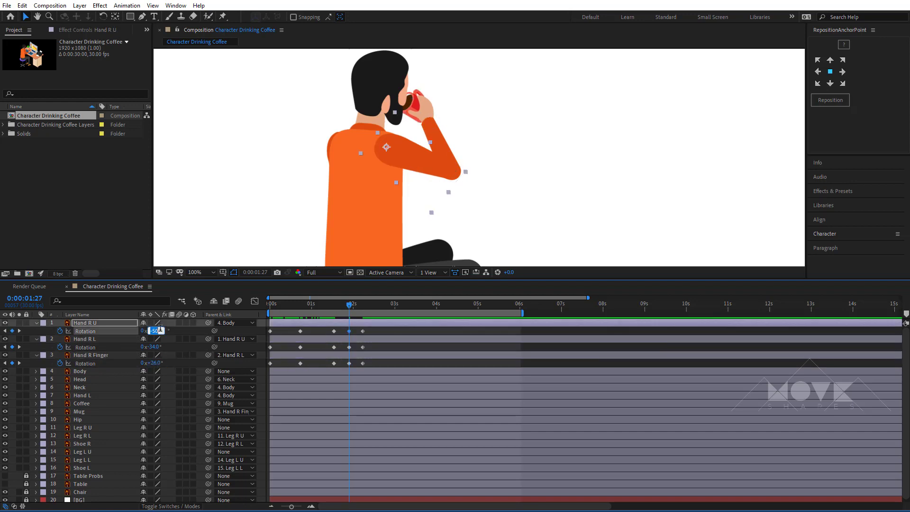
key(Up)
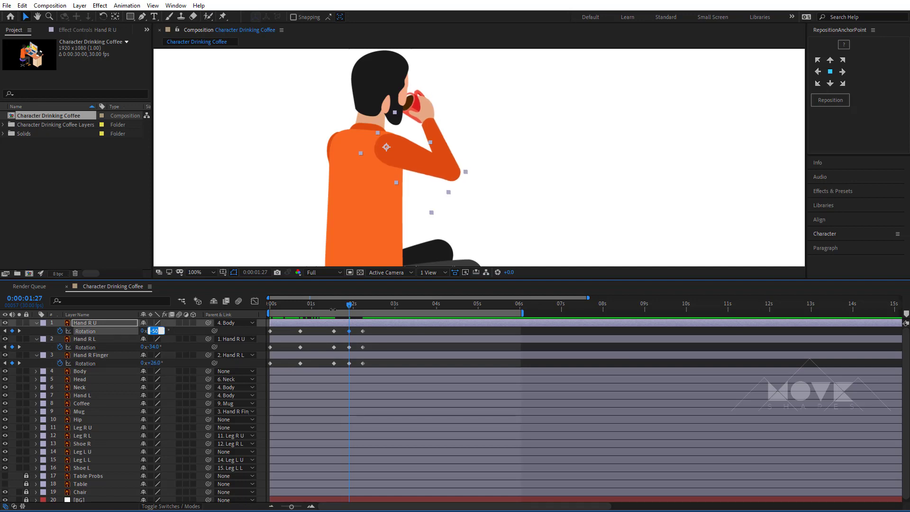
Add unchanged Rotation keyframes to Hand R U, Hand R L and Hand R Finger at 0:00:02:19
drag(349, 310, 371, 332)
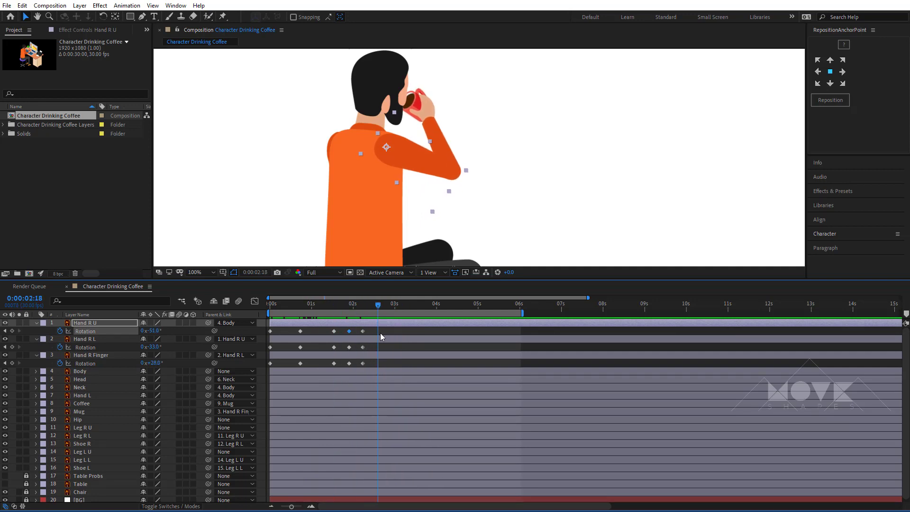
click(12, 331)
click(12, 347)
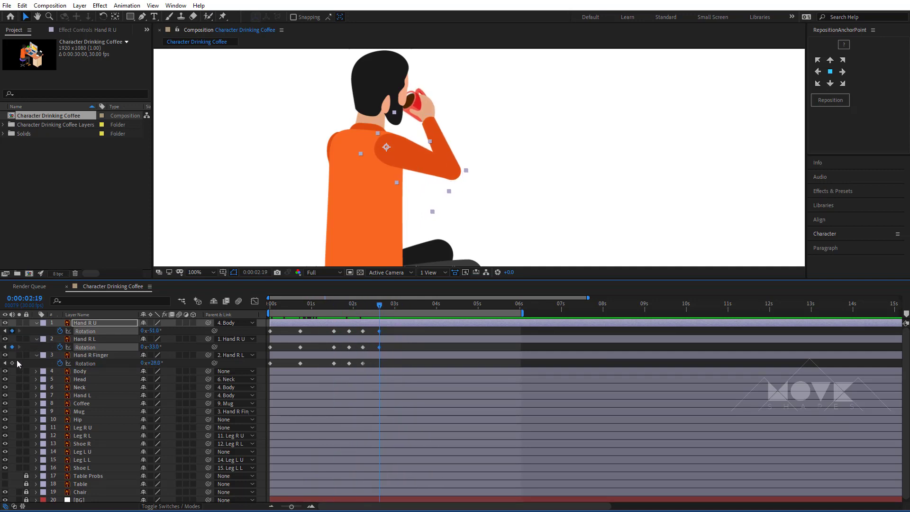
click(12, 363)
At 0:00:03:21, lower the arm with Rotation 14° on Hand R U, -26° on Hand R L and 12° on Hand R Finger
drag(381, 307, 424, 313)
click(419, 331)
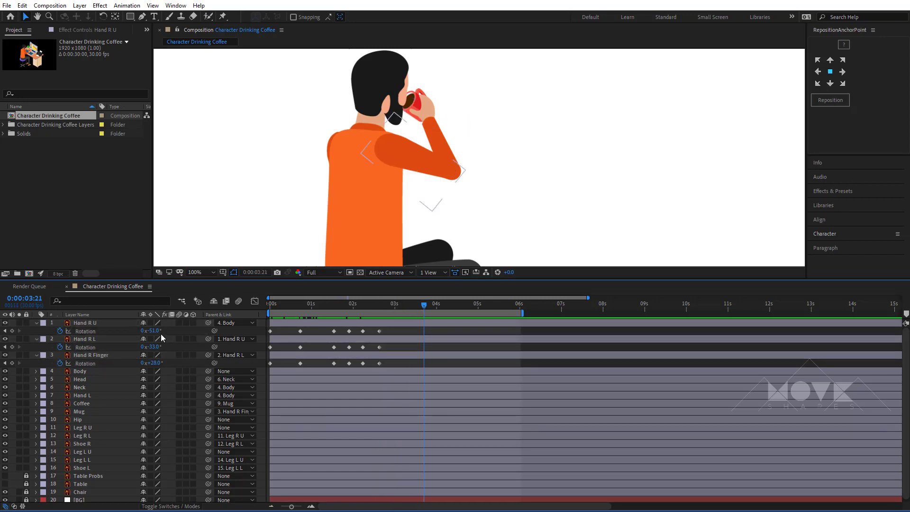
drag(159, 331, 153, 363)
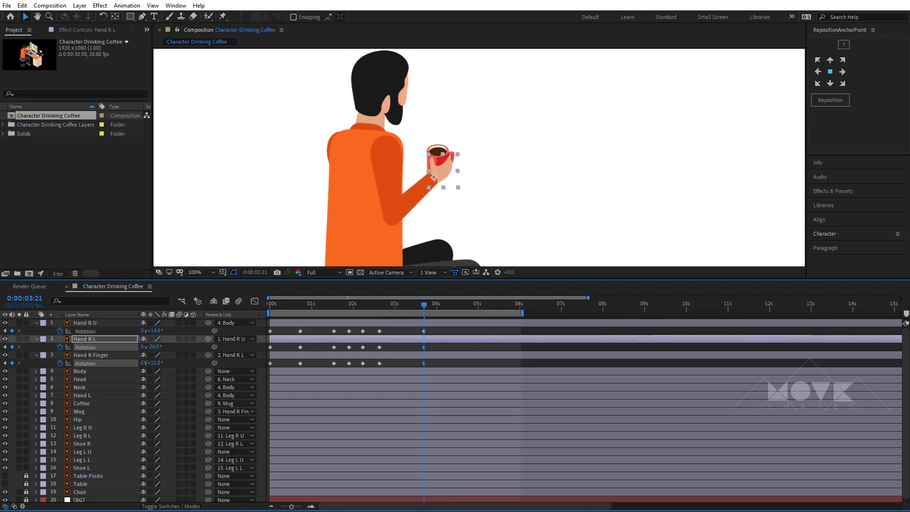
At 0:00:04:17, set Rotation to -13° for Hand R L, 9° for Hand R U and 3° for Hand R Finger
drag(399, 313, 430, 335)
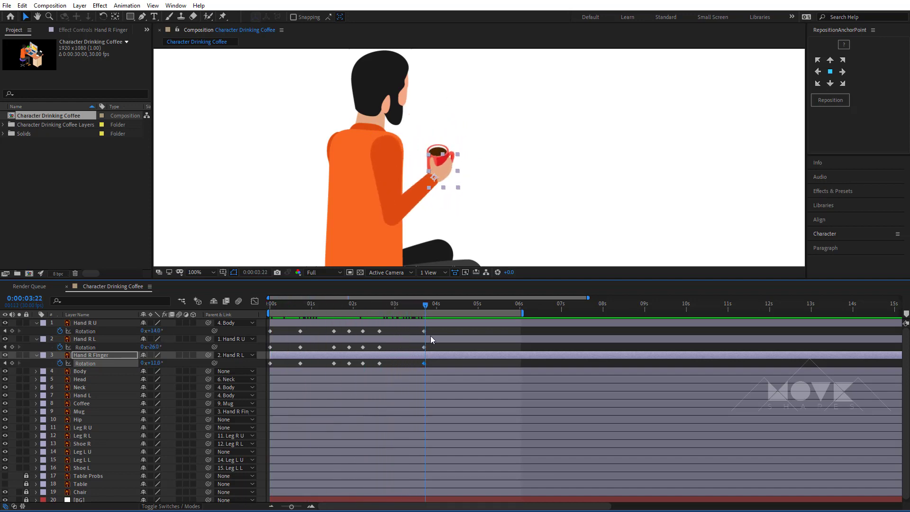
click(86, 347)
mouse_move(150, 346)
mouse_down()
mouse_move(161, 347)
mouse_move(152, 330)
mouse_up()
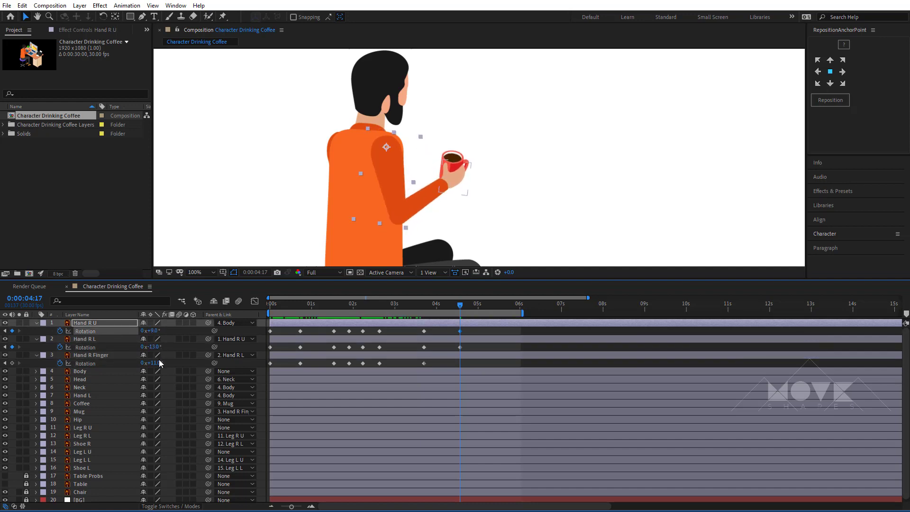
drag(155, 362, 145, 362)
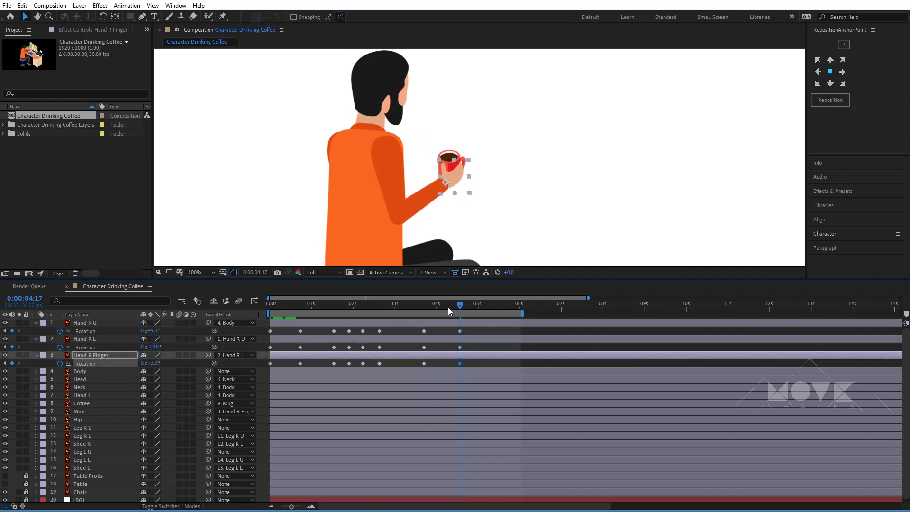
At 0:00:05:12, set Rotation to 14° for Hand R U, 1° for Hand R L and -17° for Hand R Finger
drag(447, 311, 494, 331)
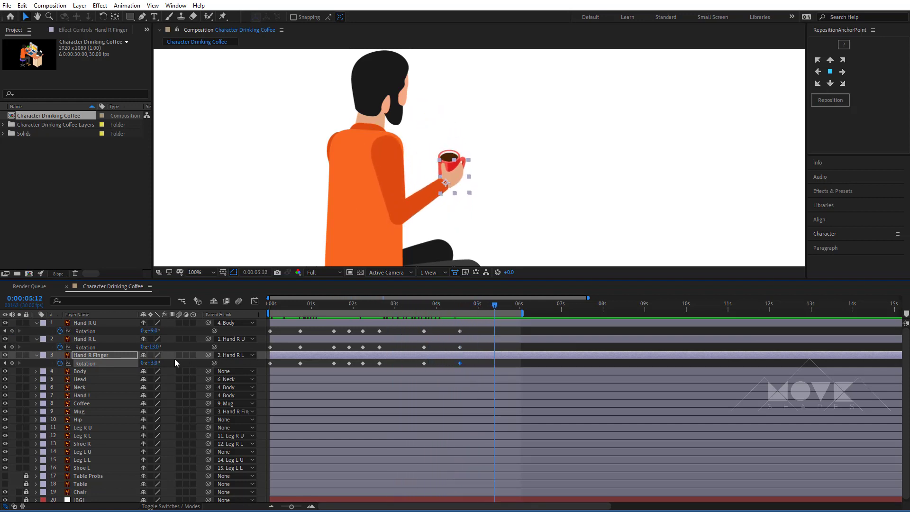
drag(153, 362, 154, 331)
drag(151, 362, 143, 363)
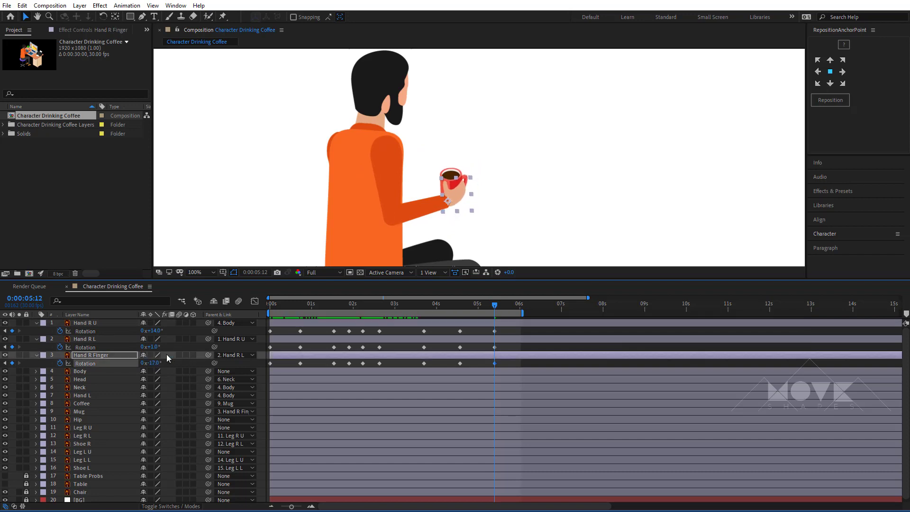
Copy Hand R U's first Rotation keyframe to 0:00:06:00
click(521, 314)
drag(283, 328, 264, 337)
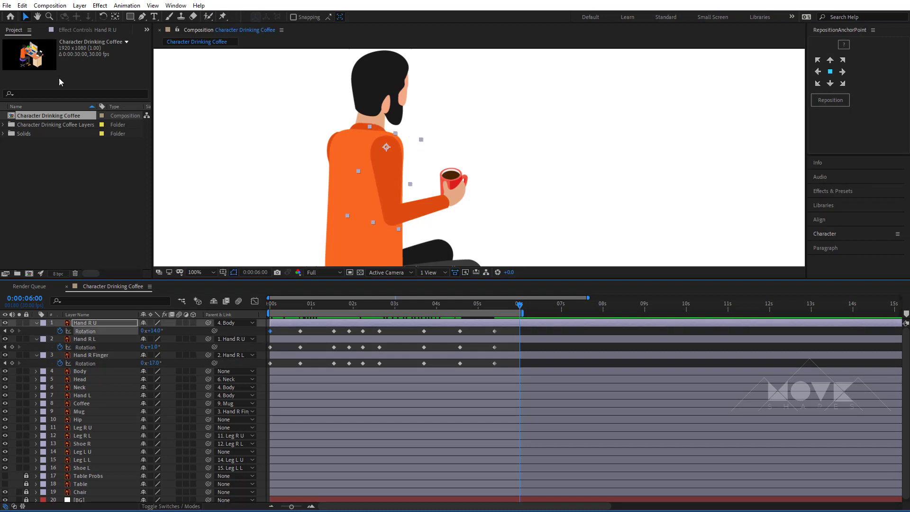
click(23, 5)
click(34, 62)
click(22, 5)
click(44, 106)
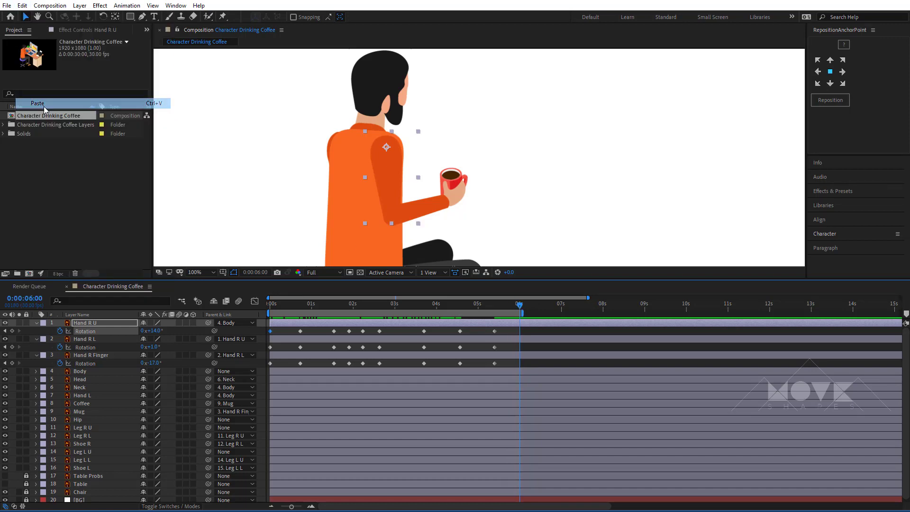
Copy the first Rotation keyframes of Hand R L and Hand R Finger to 0:00:06:00
click(262, 339)
click(23, 5)
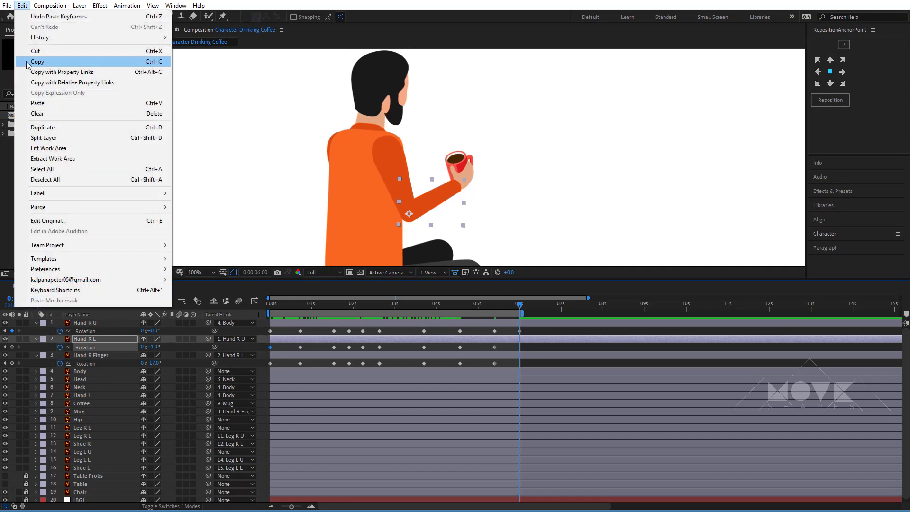
click(38, 61)
click(23, 5)
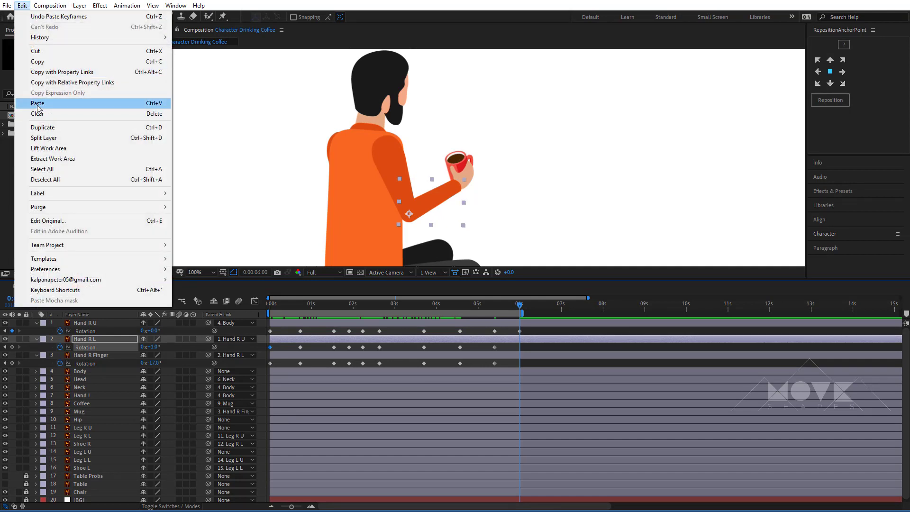
click(38, 102)
click(263, 365)
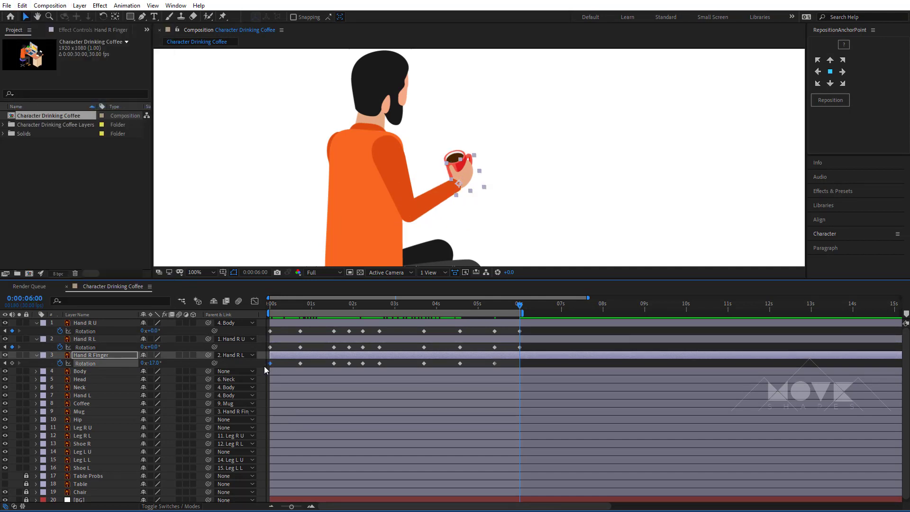
key(ctrl+v)
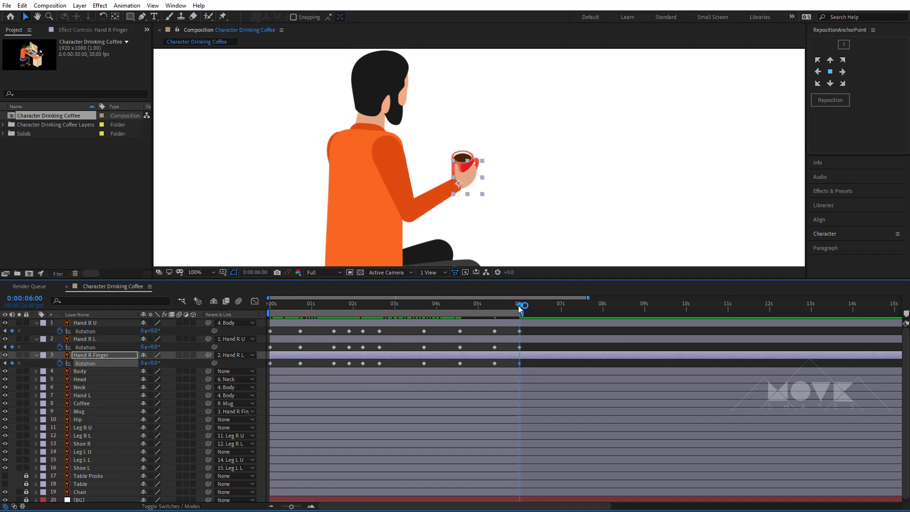
Apply Easy Ease to all Rotation keyframes of the three right-arm layers and preview the animation from the start
drag(520, 309, 260, 346)
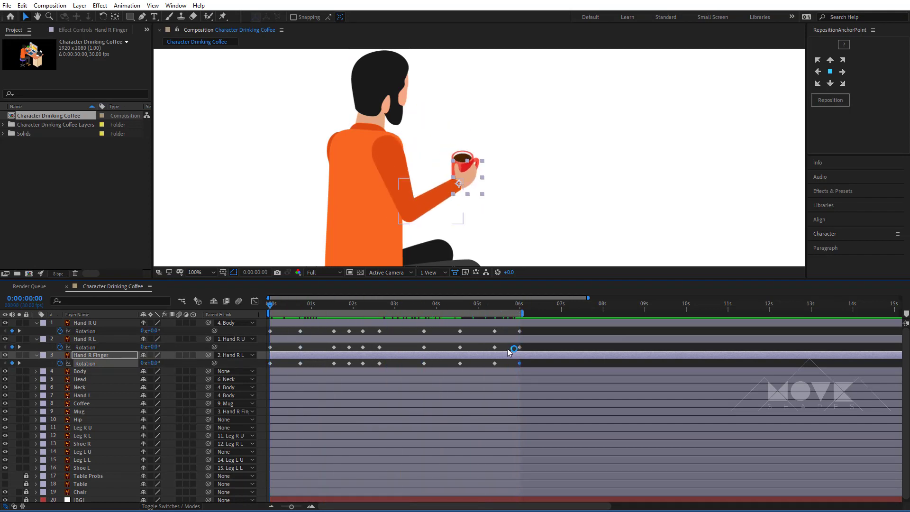
drag(527, 328, 260, 370)
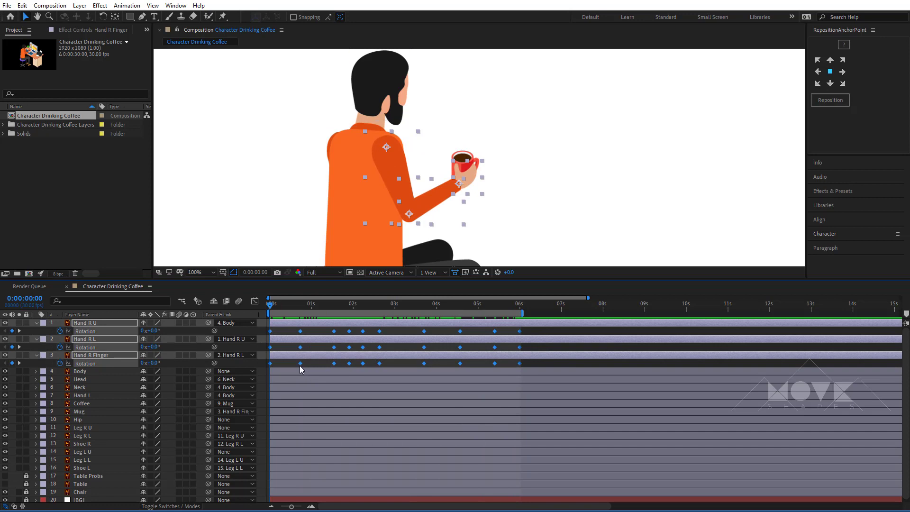
right_click(301, 364)
mouse_move(360, 480)
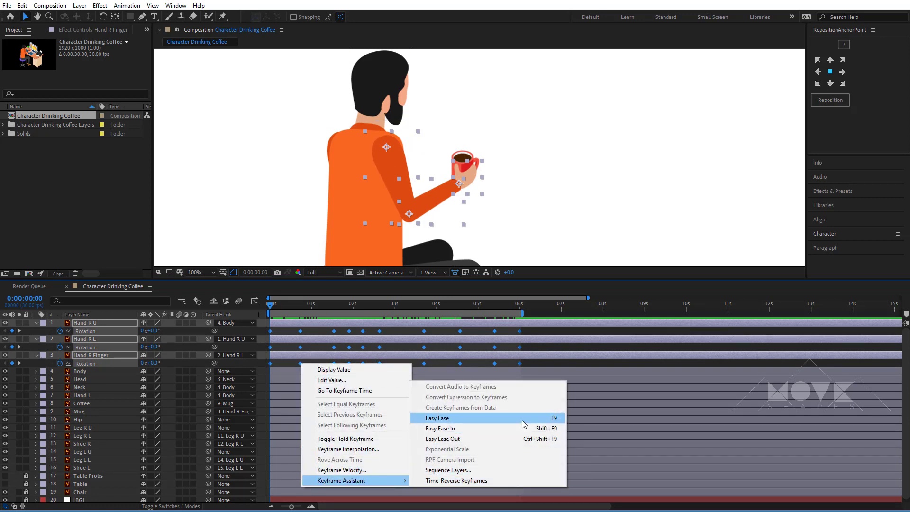
click(523, 423)
click(533, 348)
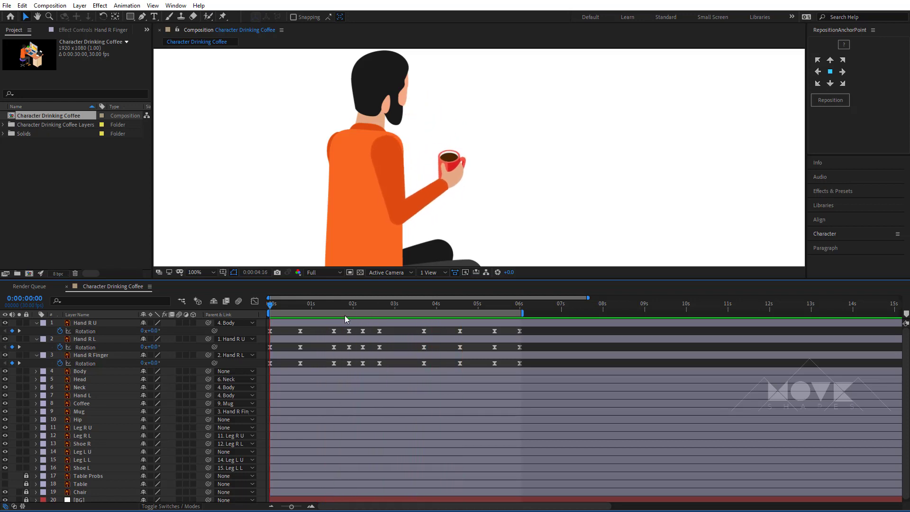
key(space)
Add starting Rotation keyframes at 0:00:00:00 to the Body, Head and Neck layers
click(30, 324)
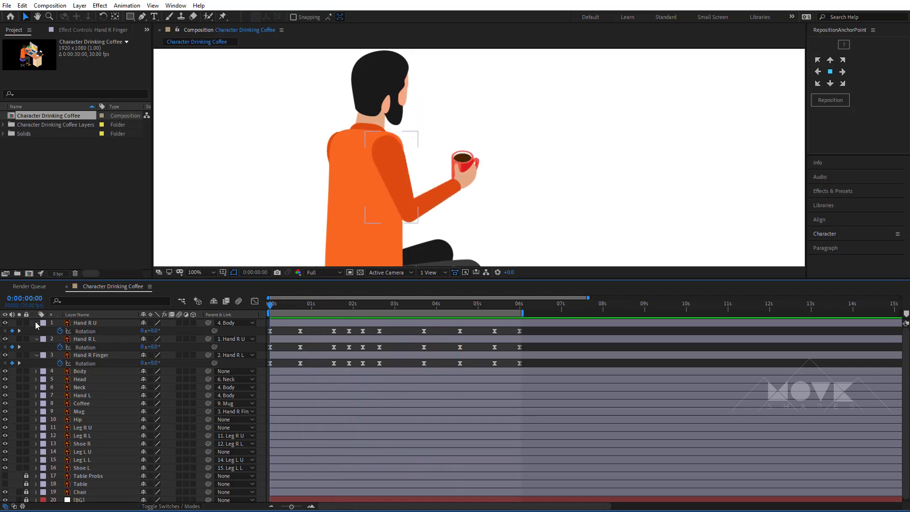
click(79, 371)
ctrl+click(80, 379)
ctrl+click(81, 387)
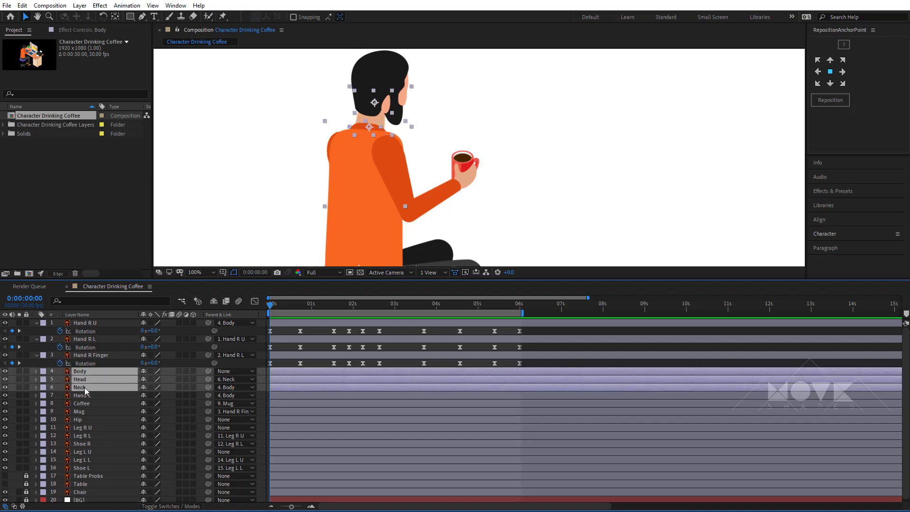
key(r)
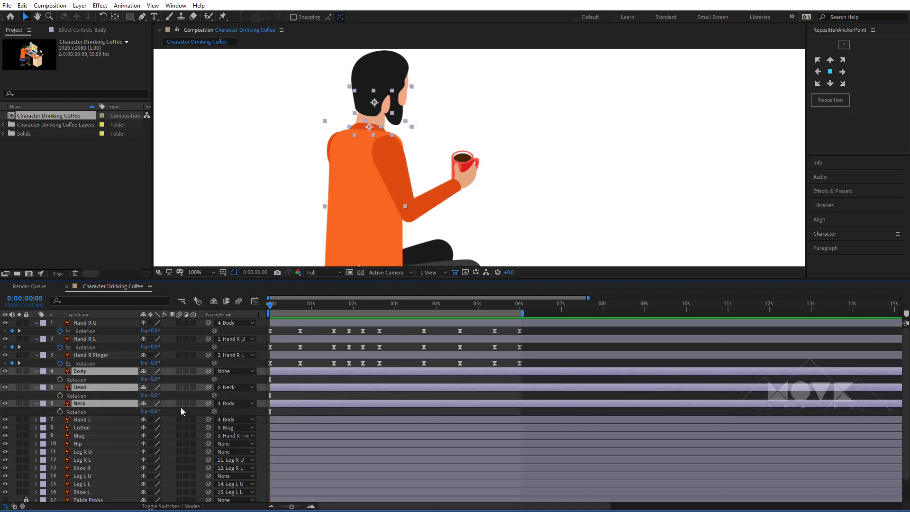
click(60, 379)
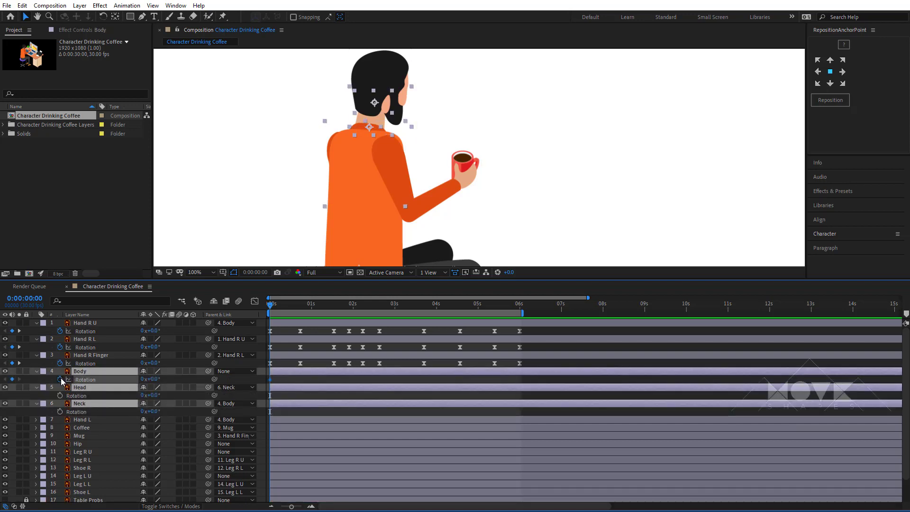
click(278, 381)
Collapse Hand R U and Hand R L, and add holding Rotation keyframes to Head and Neck at 0:00:00:28
drag(272, 305, 306, 311)
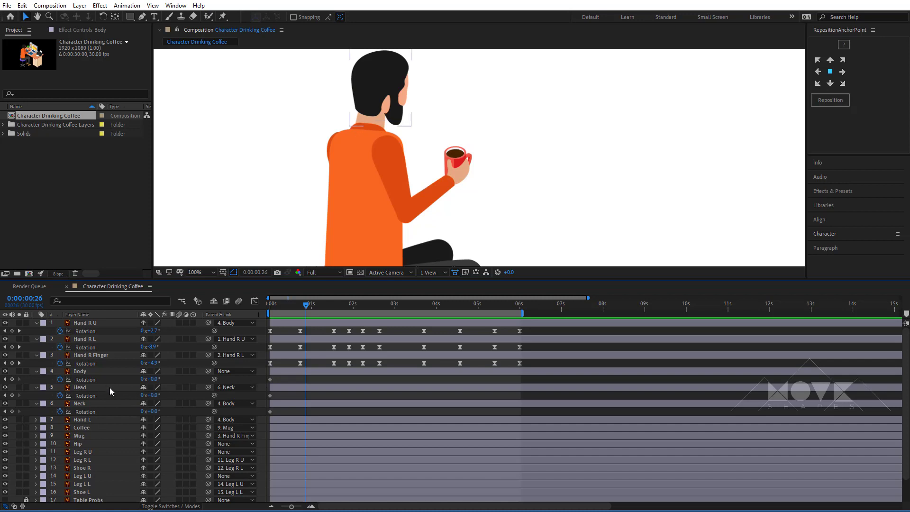
click(36, 322)
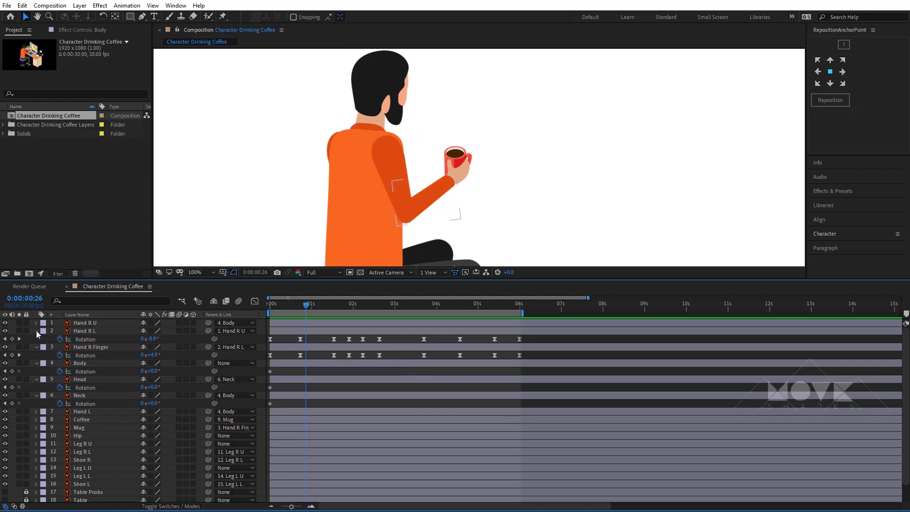
click(36, 331)
click(303, 308)
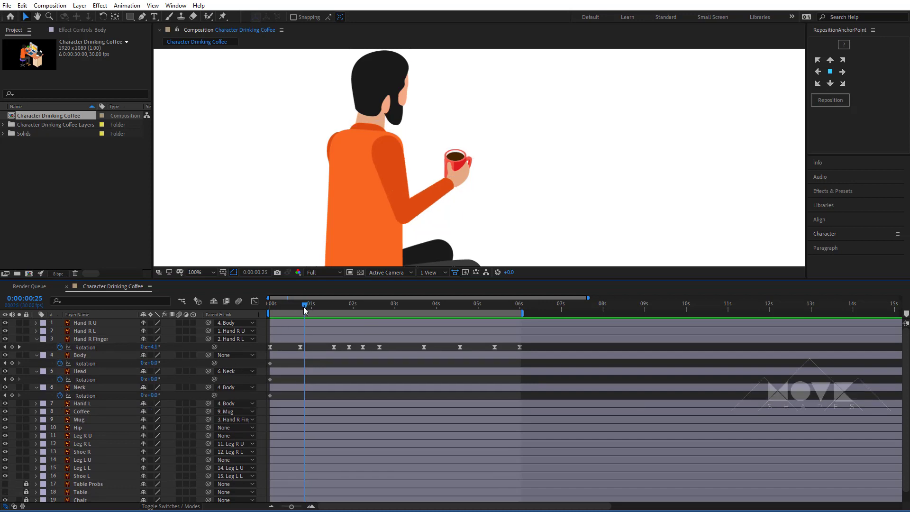
key(Page_Down)
key(Page_Down)
key(Page_Down)
key(Page_Down)
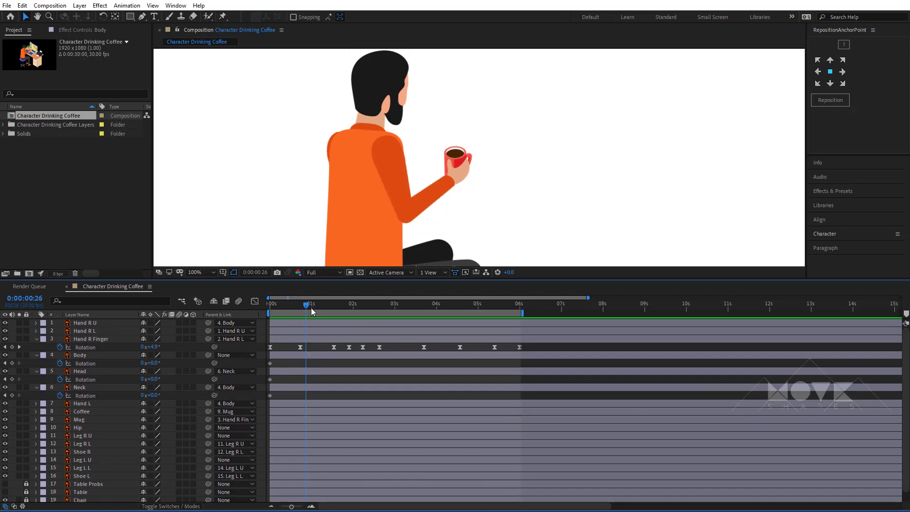
click(59, 387)
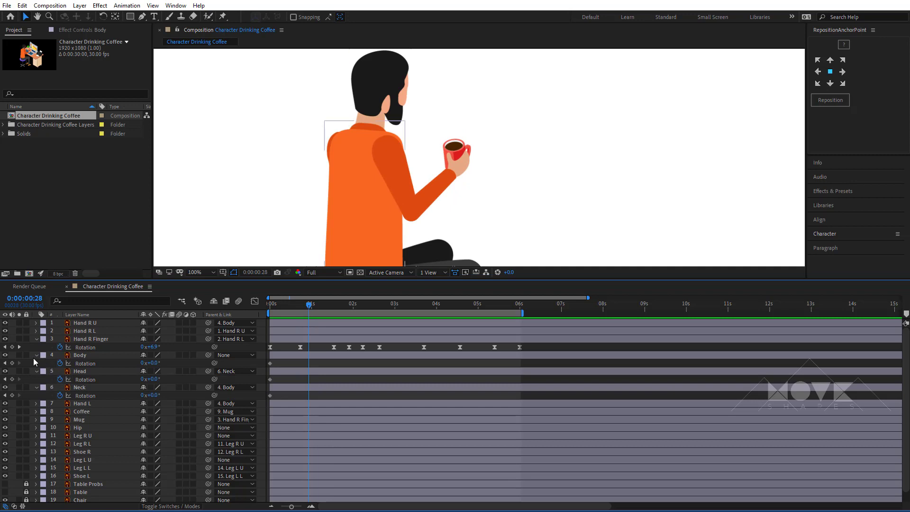
click(79, 372)
click(12, 379)
click(12, 396)
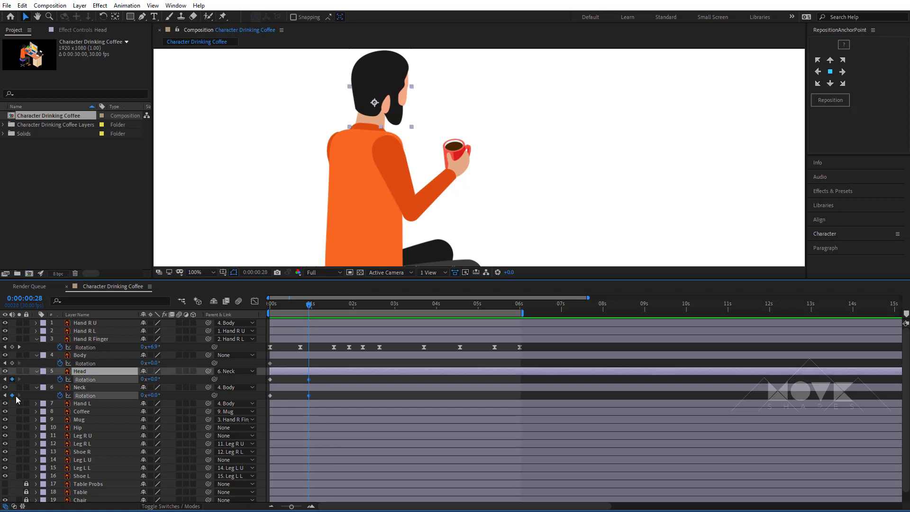
At 0:00:01:15, set Rotation to 9° for Neck and -7° for Head
drag(315, 308, 332, 311)
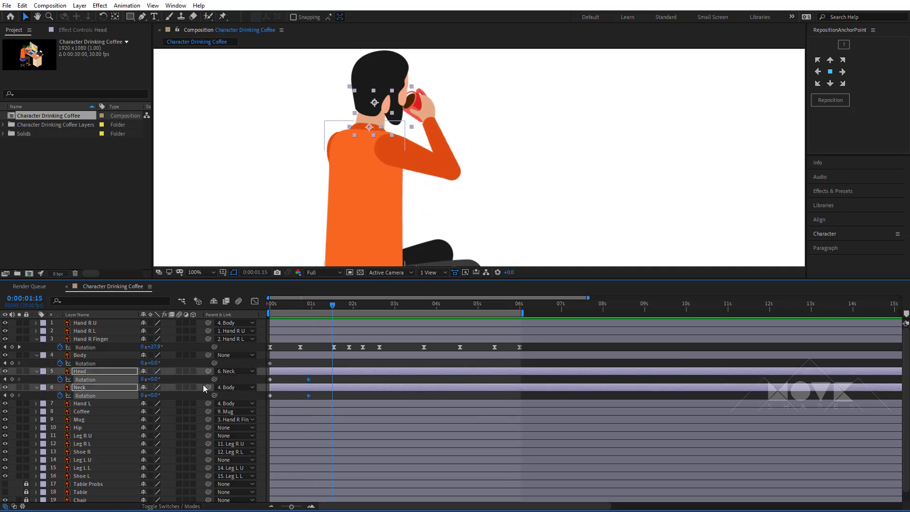
click(171, 398)
drag(154, 395, 149, 378)
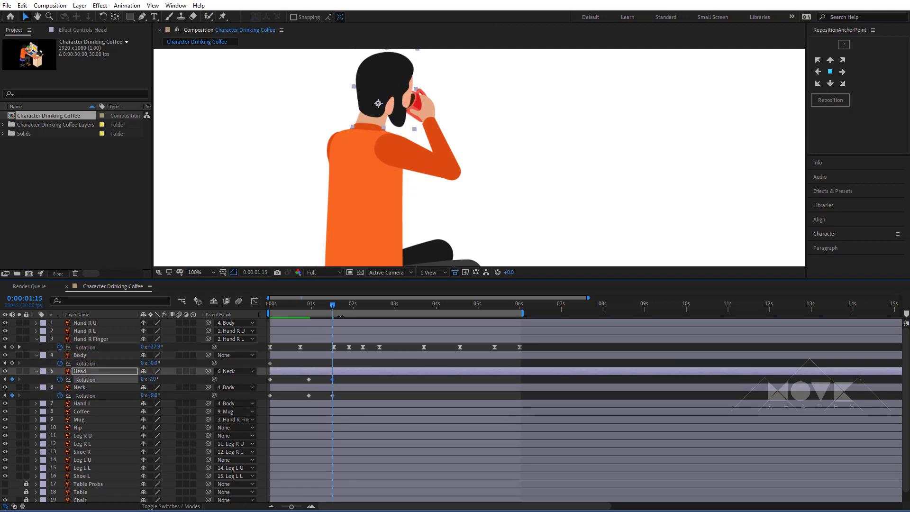
Hold the Head and Neck rotation by adding keyframes to both layers at 0:00:02:17
drag(331, 306, 354, 337)
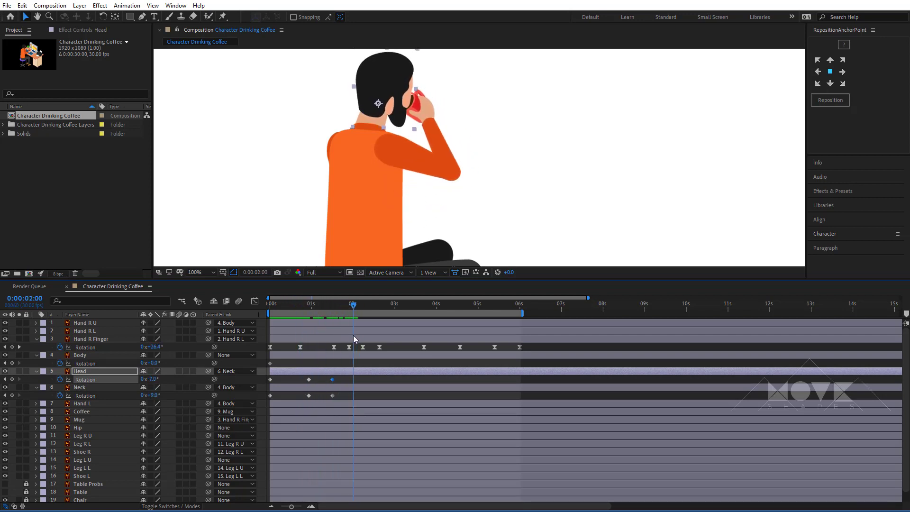
mouse_move(360, 305)
mouse_down()
mouse_move(374, 312)
mouse_move(351, 328)
mouse_move(376, 306)
mouse_up()
click(12, 379)
click(12, 395)
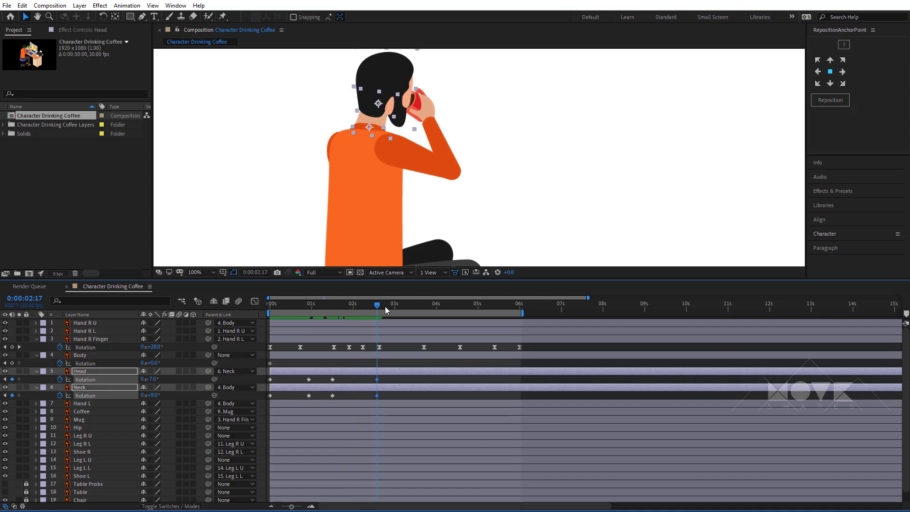
At 0:00:02:01, set Head Rotation to -9° and slightly lower Neck Rotation
click(355, 309)
click(152, 379)
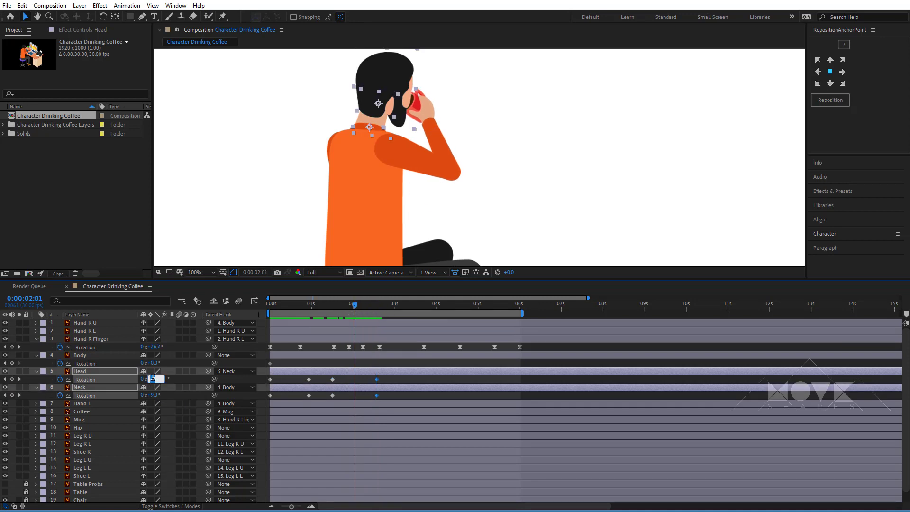
key(Down)
click(155, 395)
key(Down)
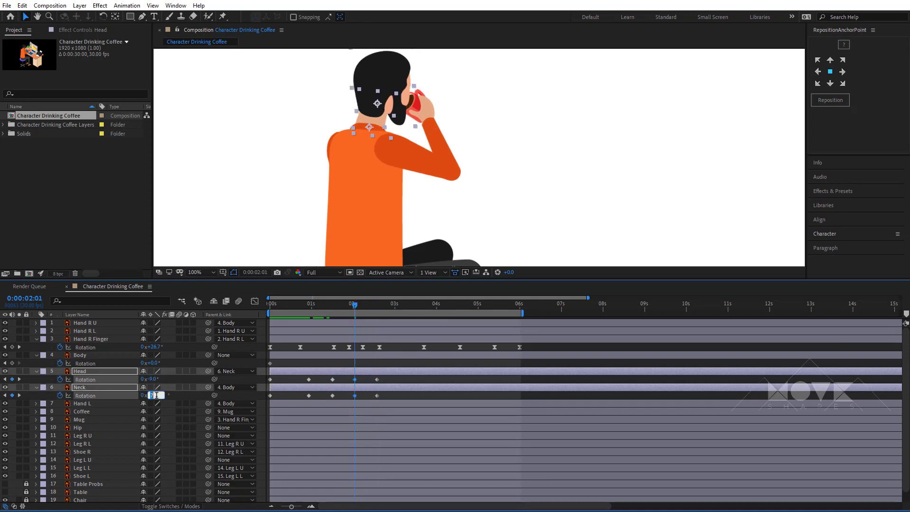
At 0:00:03:13, set Rotation to -3° for Head and -5° for Neck
drag(356, 306, 412, 329)
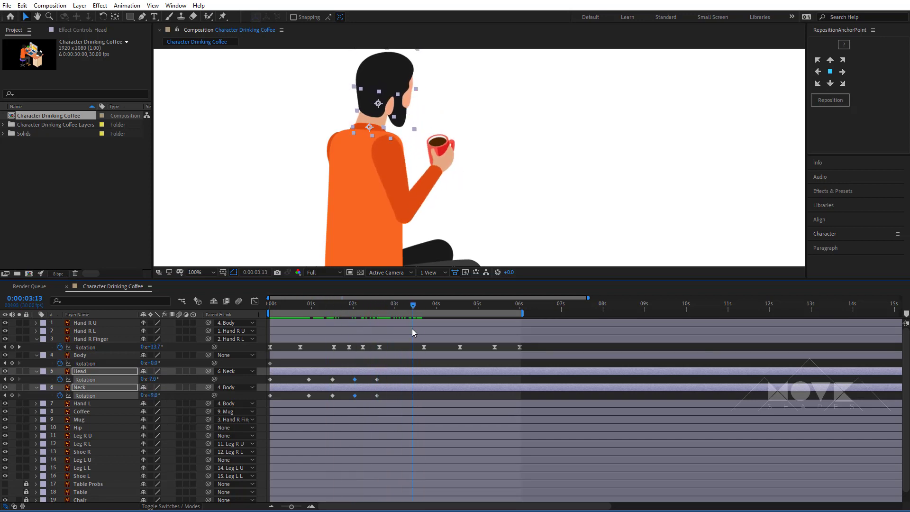
click(154, 395)
click(153, 379)
text(0)
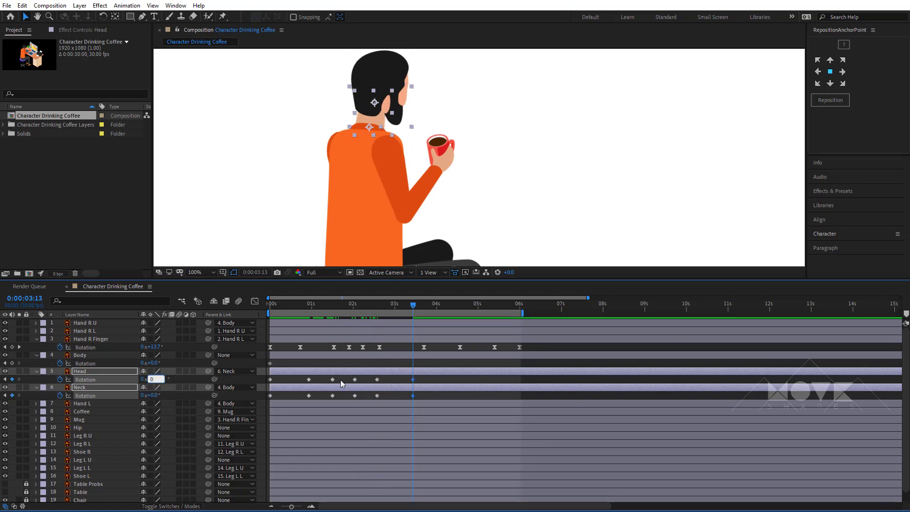
click(173, 380)
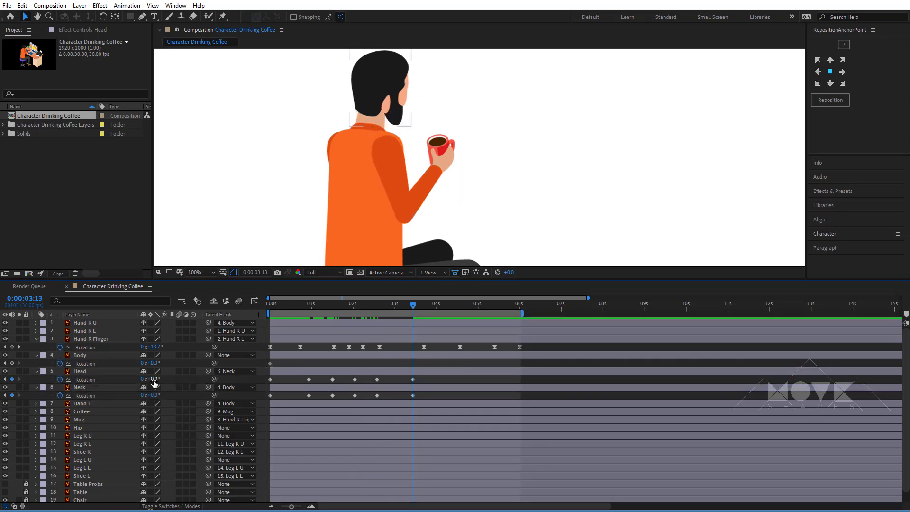
click(154, 379)
text(-3)
key(Return)
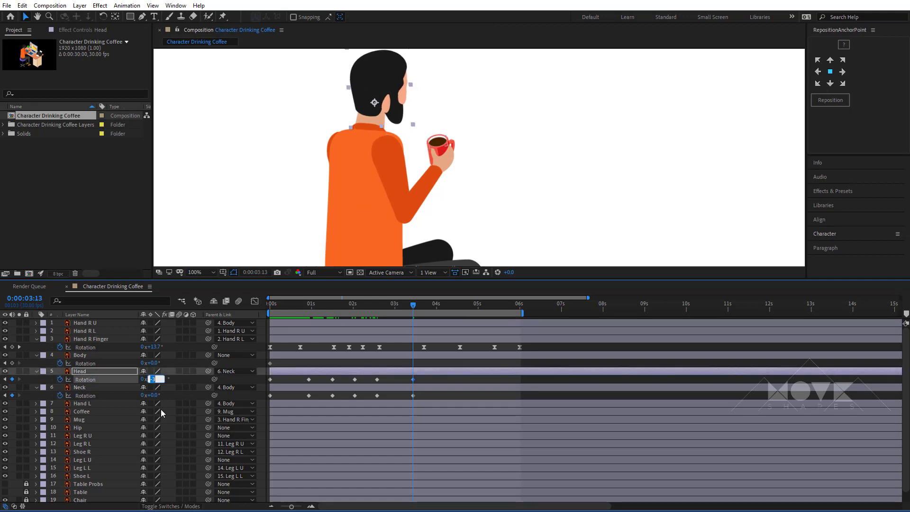
click(153, 396)
text(-5)
key(Return)
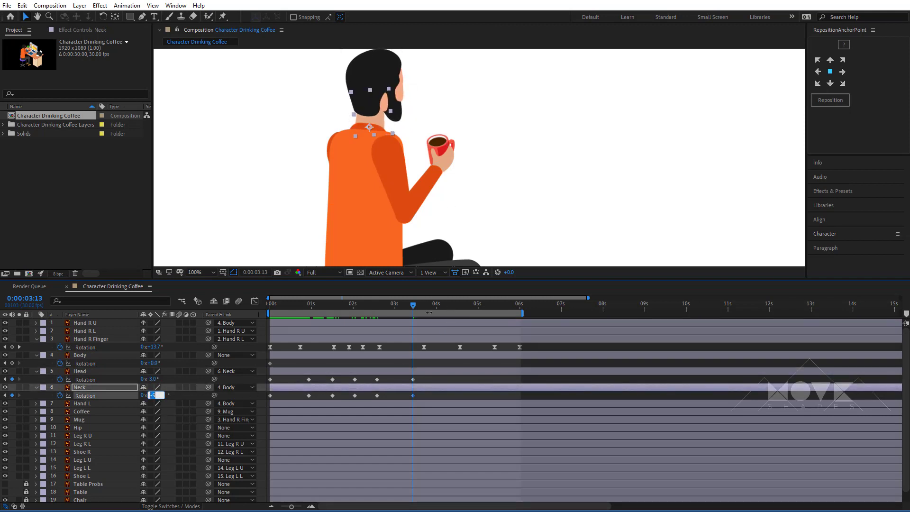
At 0:00:04:02, set the Rotation of both Head and Neck to 0°
drag(422, 310, 440, 313)
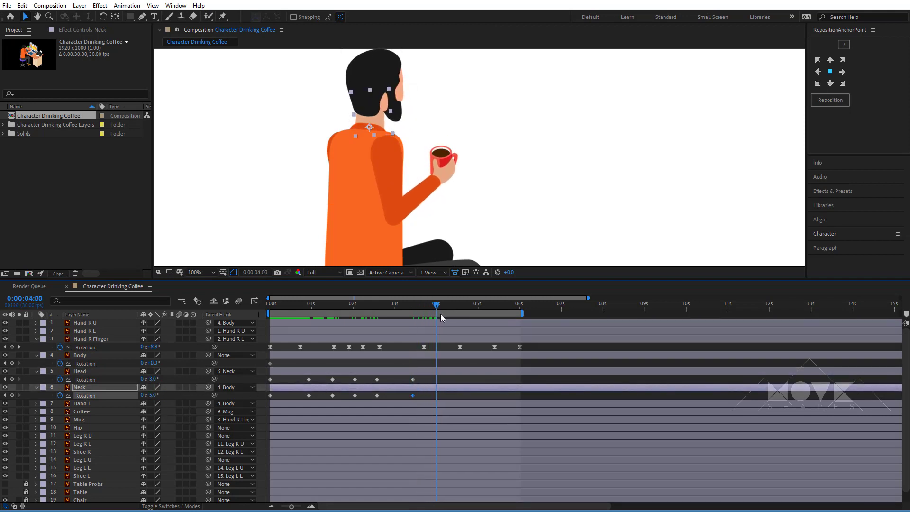
click(151, 380)
text(3)
key(Return)
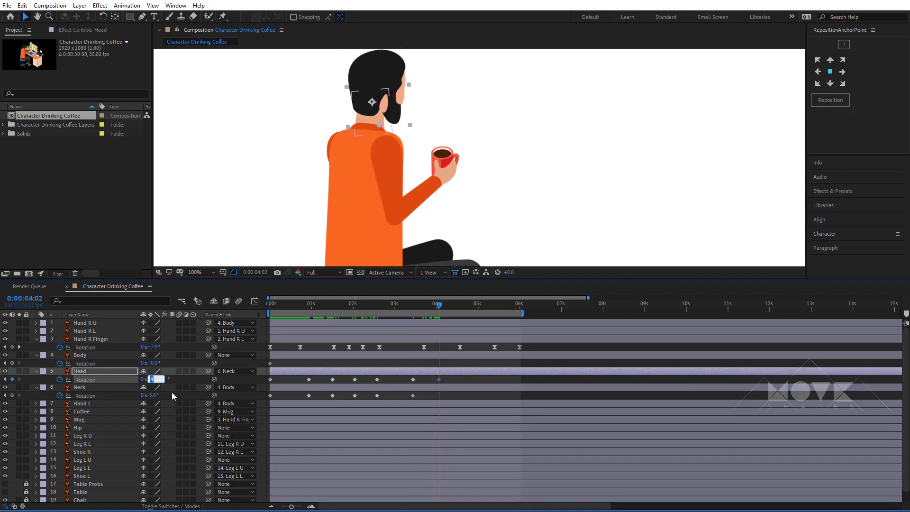
key(Up)
key(Up)
key(Up)
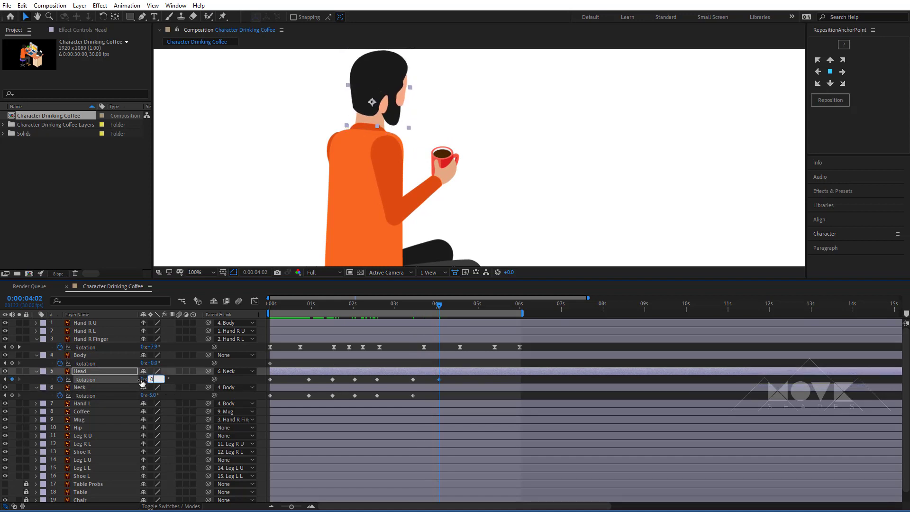
key(Return)
click(152, 395)
text(0)
key(Return)
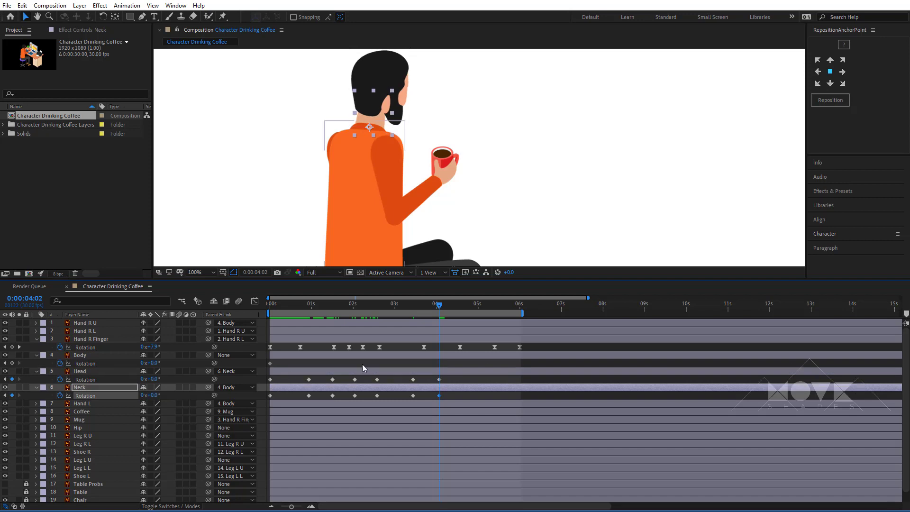
At 0:00:04:28, set Rotation to -1° for Head and -5° for Neck
key(space)
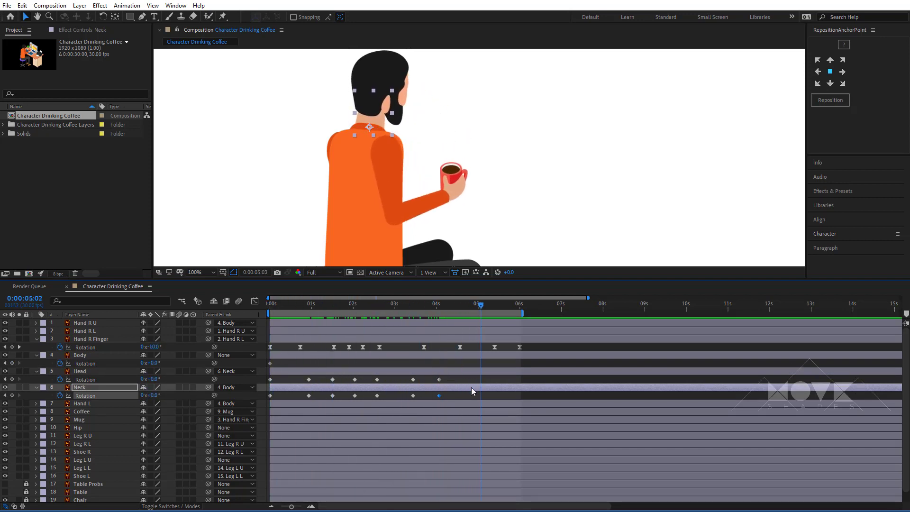
click(154, 379)
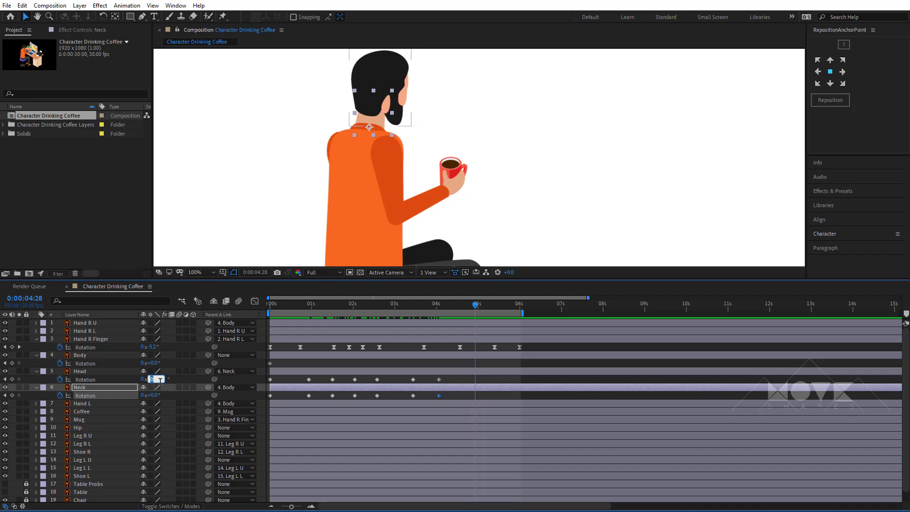
text(-1)
key(Return)
click(155, 395)
text(-1)
key(Return)
key(Down)
key(Down)
key(Down)
key(Down)
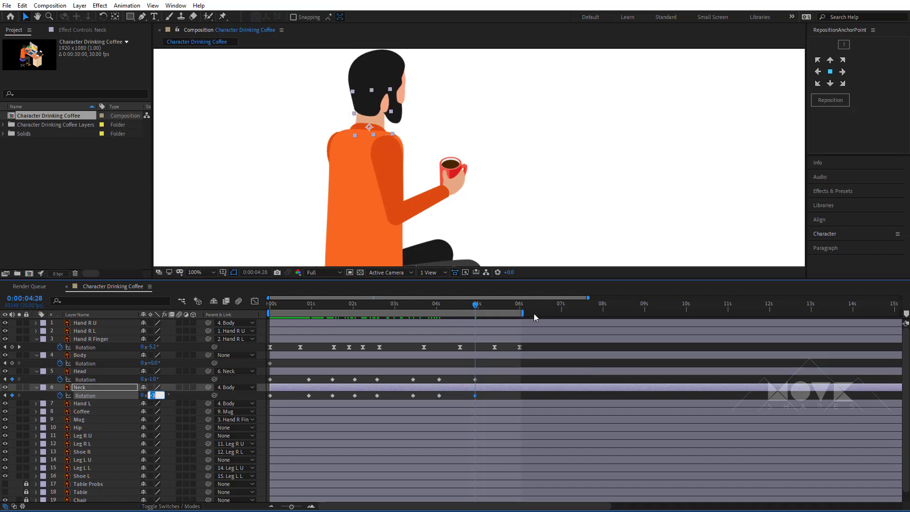
At 0:00:05:18, set Rotation to 2° for Head and 1° for Neck
drag(488, 309, 503, 311)
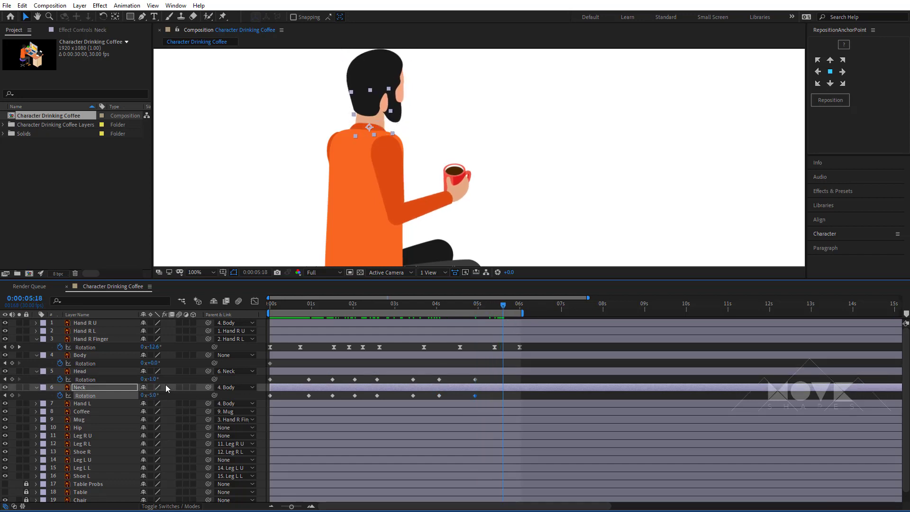
click(152, 379)
text(2)
key(Return)
click(153, 396)
text(-2)
key(Return)
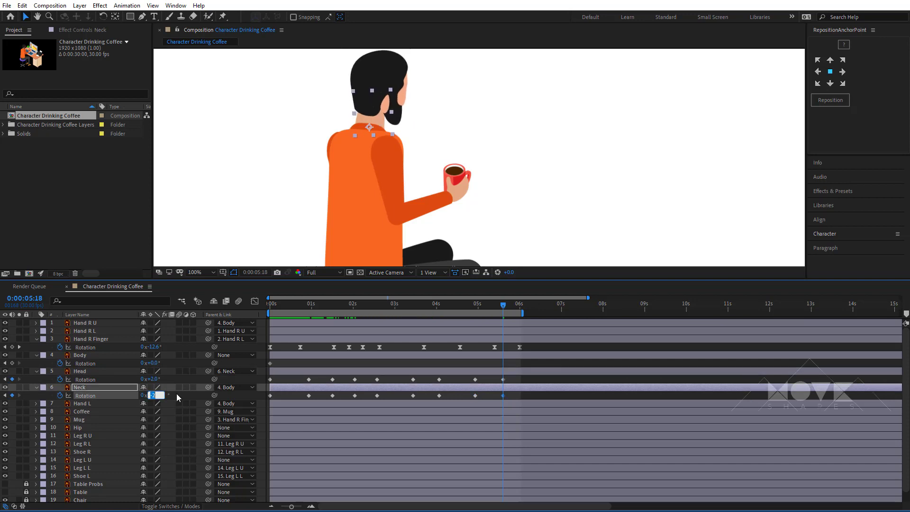
key(Down)
key(Down)
key(Up)
key(Up)
key(Up)
key(Up)
key(Up)
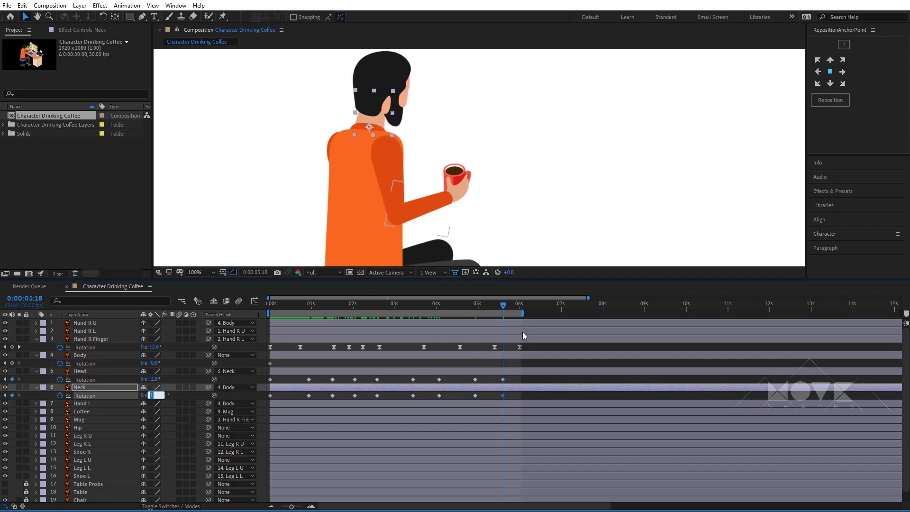
Return the Rotation of Head and Neck to 0° at 0:00:06:00 to close the loop
drag(514, 311, 520, 313)
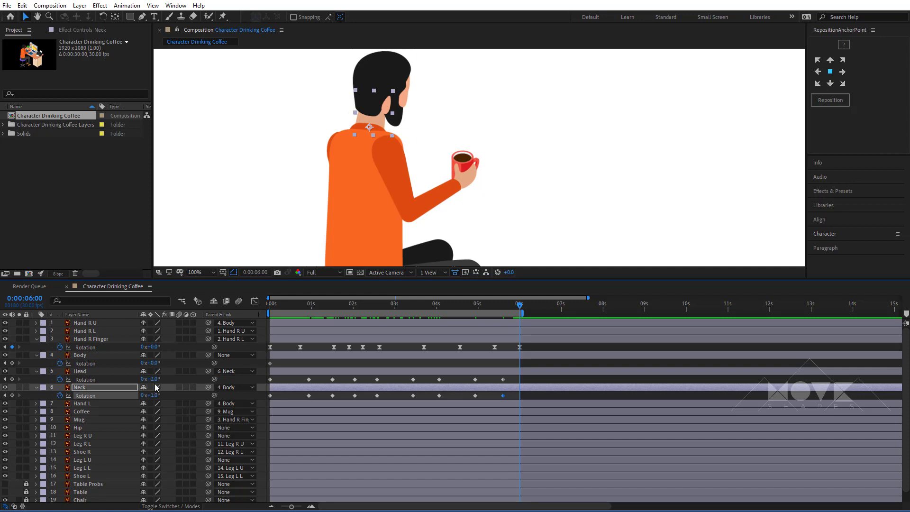
click(156, 379)
text(0)
click(152, 397)
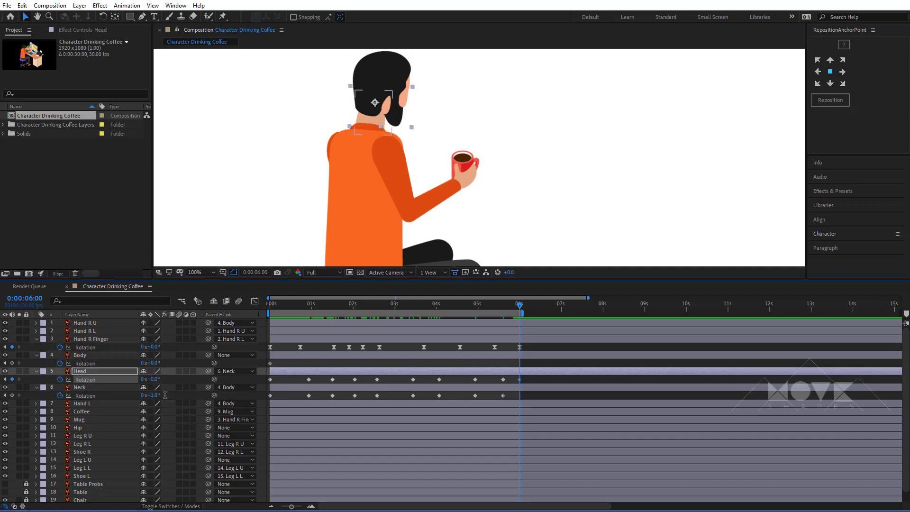
text(0)
click(378, 381)
Apply Easy Ease to all Rotation keyframes of Head and Neck and preview the motion
drag(529, 374, 251, 416)
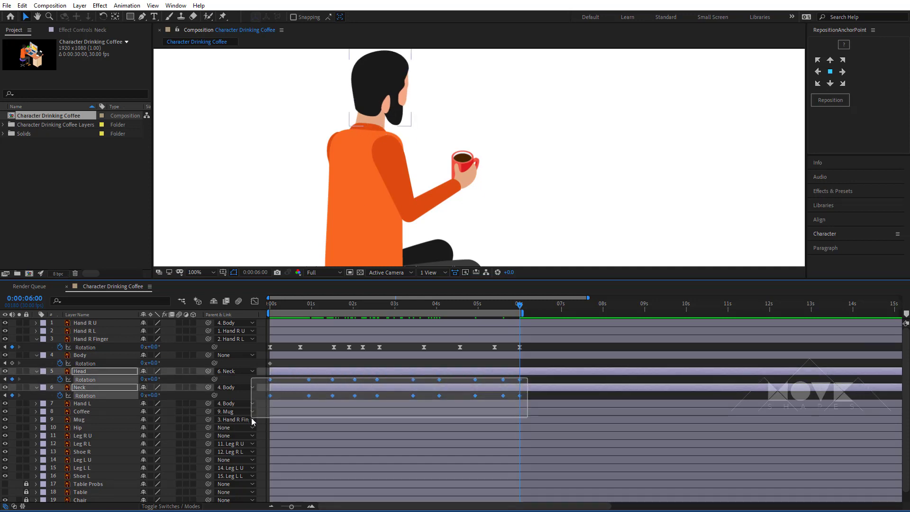
right_click(308, 395)
mouse_move(402, 510)
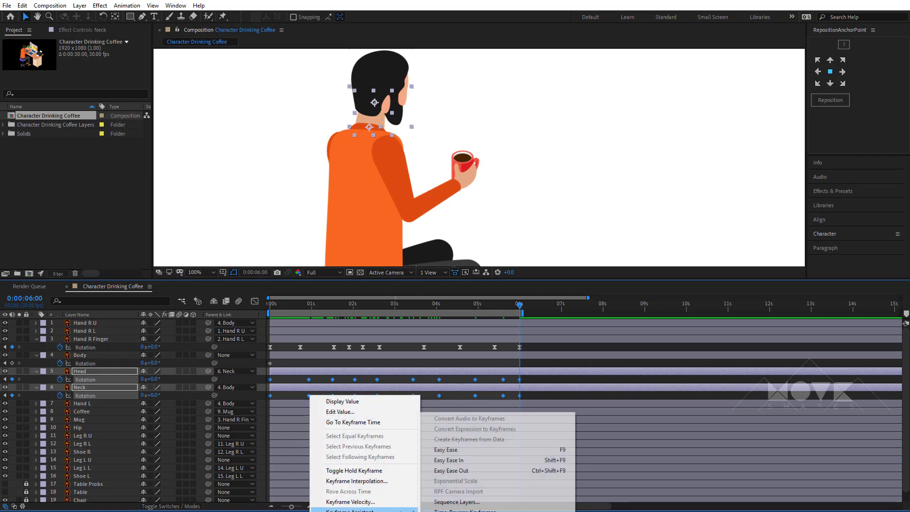
click(547, 452)
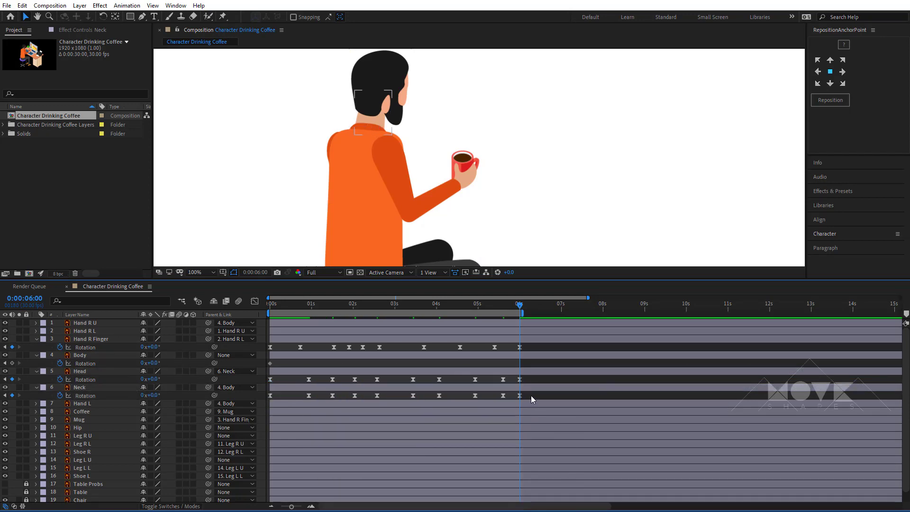
key(space)
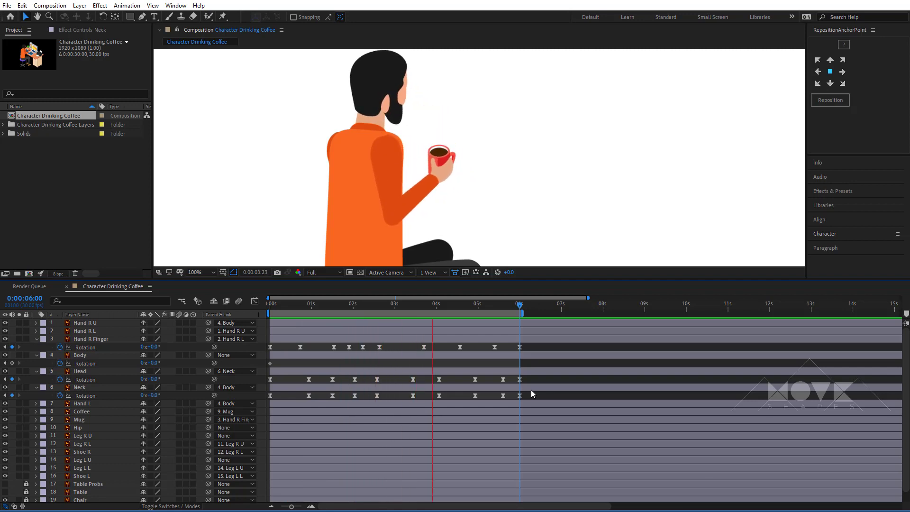
Collapse the Head and Neck properties and set Body's Rotation to -2° at 0:00:01:04
drag(440, 306, 317, 378)
click(154, 360)
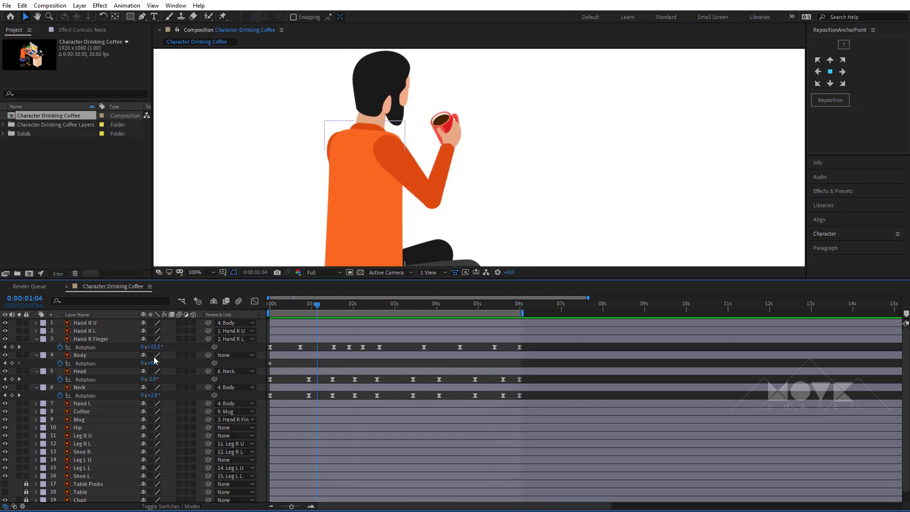
click(36, 370)
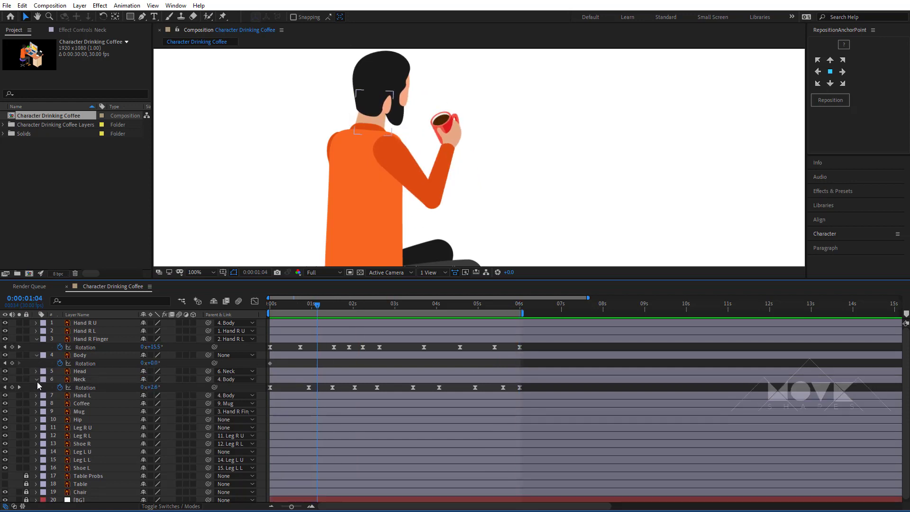
click(36, 379)
click(156, 363)
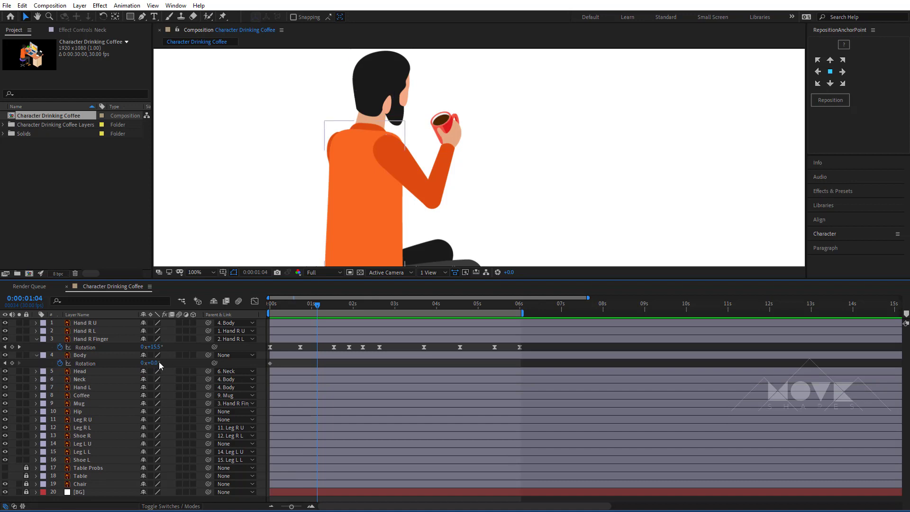
text(-1)
key(Return)
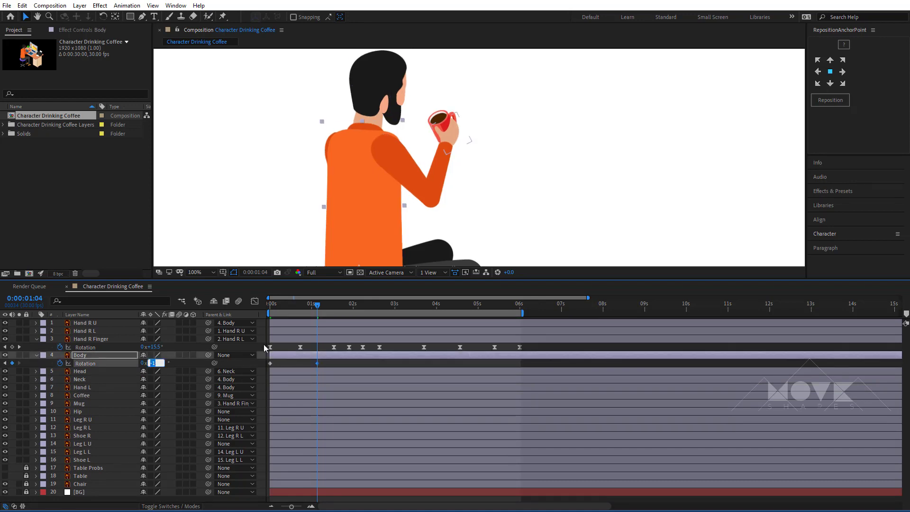
key(space)
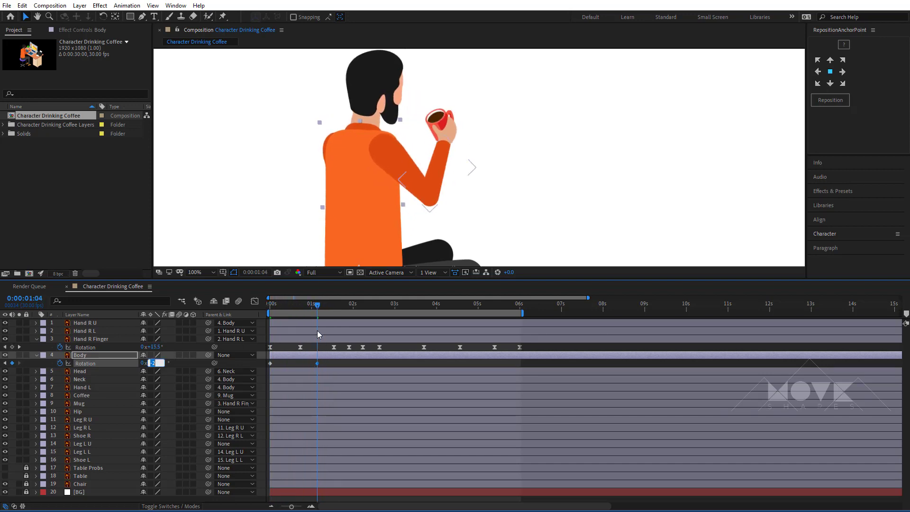
Set Body's Rotation to 0° at 0:00:01:22 and to 1° at 0:00:02:22
click(153, 364)
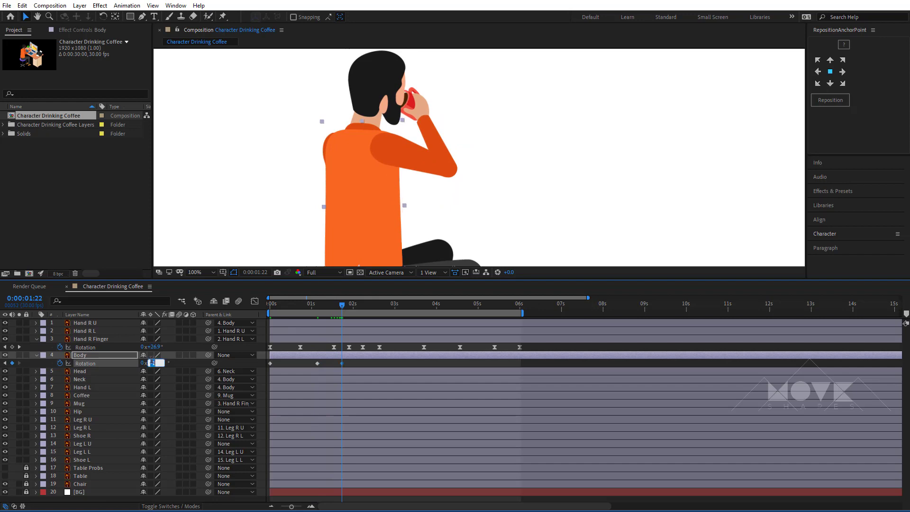
text(0)
key(Return)
key(space)
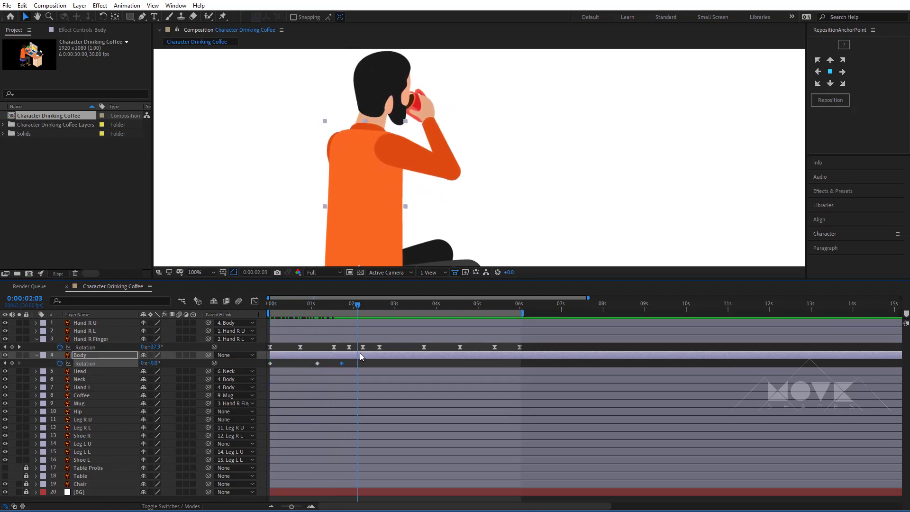
click(153, 363)
text(1)
key(Return)
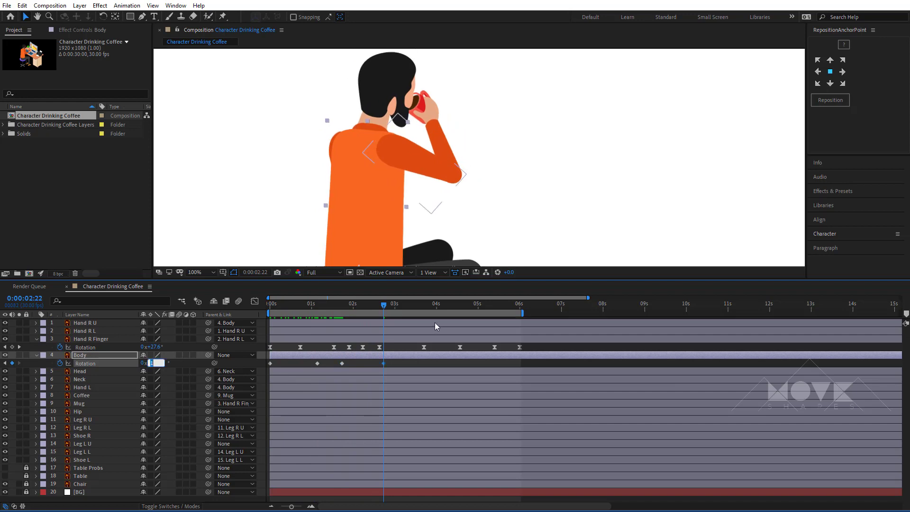
Set Body's Rotation to -2° at 0:00:03:17 and to 1° at 0:00:04:14
drag(385, 309, 415, 311)
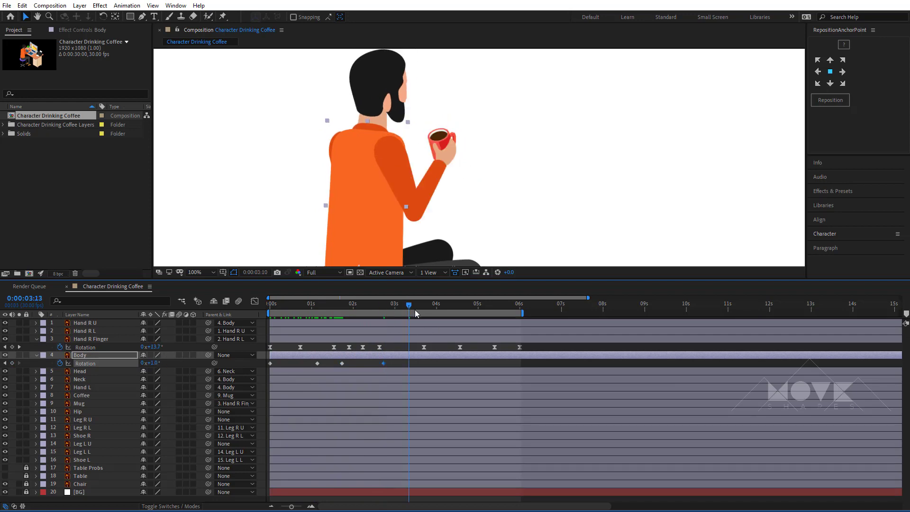
click(158, 362)
text(-1)
key(Return)
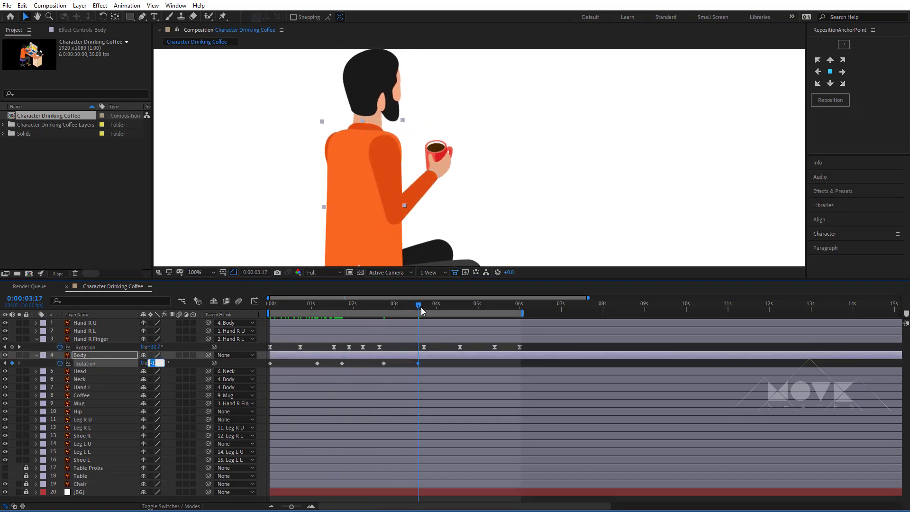
drag(419, 308, 455, 309)
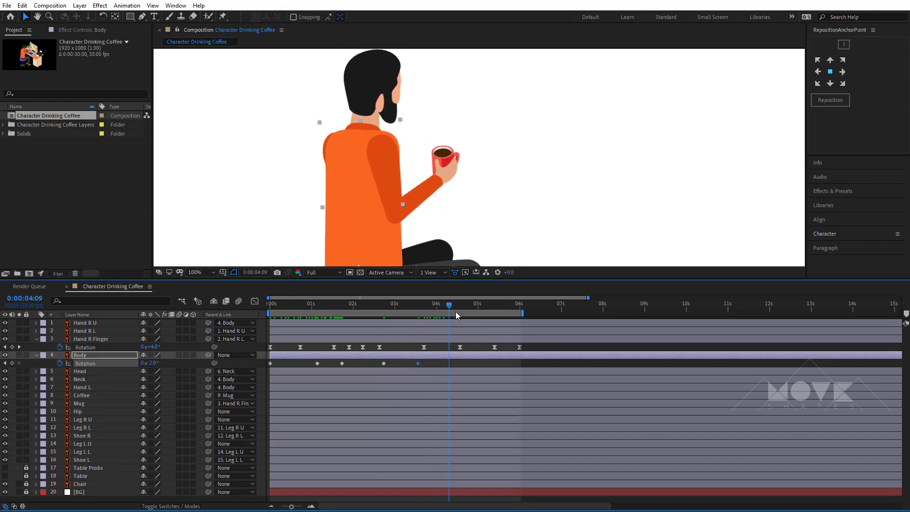
click(156, 362)
text(1)
key(Return)
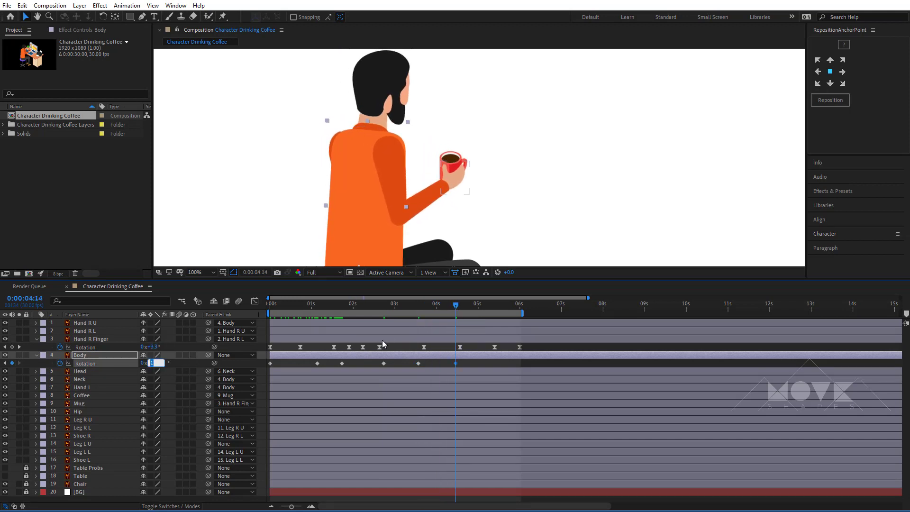
Set Body's Rotation to -1° at 0:00:05:11 and return it to 0° at 0:00:06:00
drag(463, 310, 493, 309)
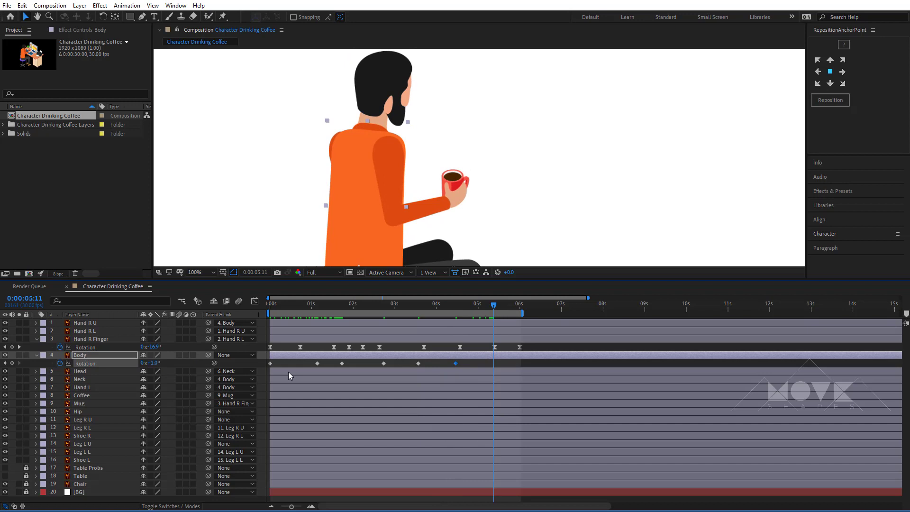
click(156, 363)
text(-1)
key(Return)
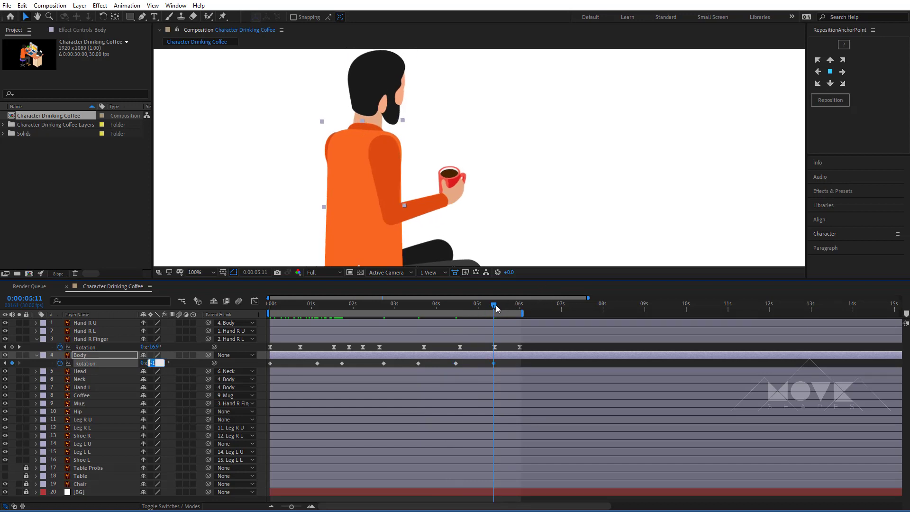
drag(495, 307, 520, 310)
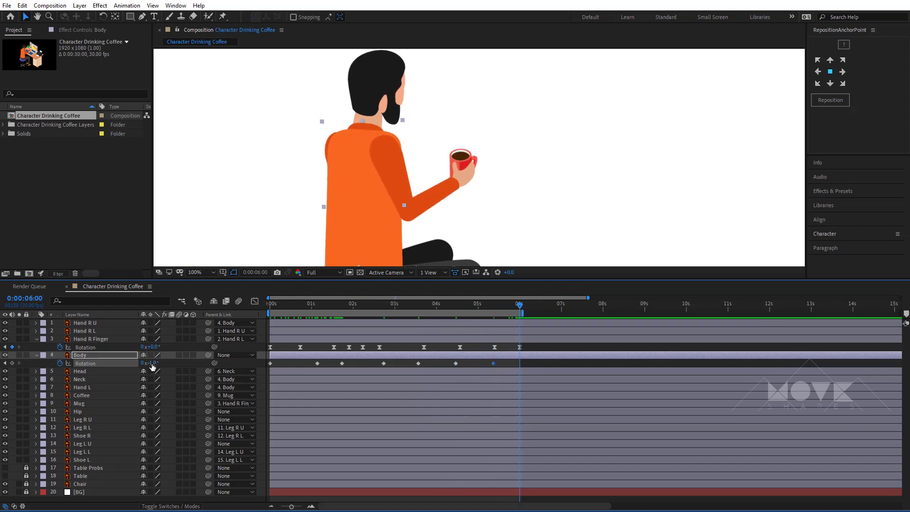
key(Return)
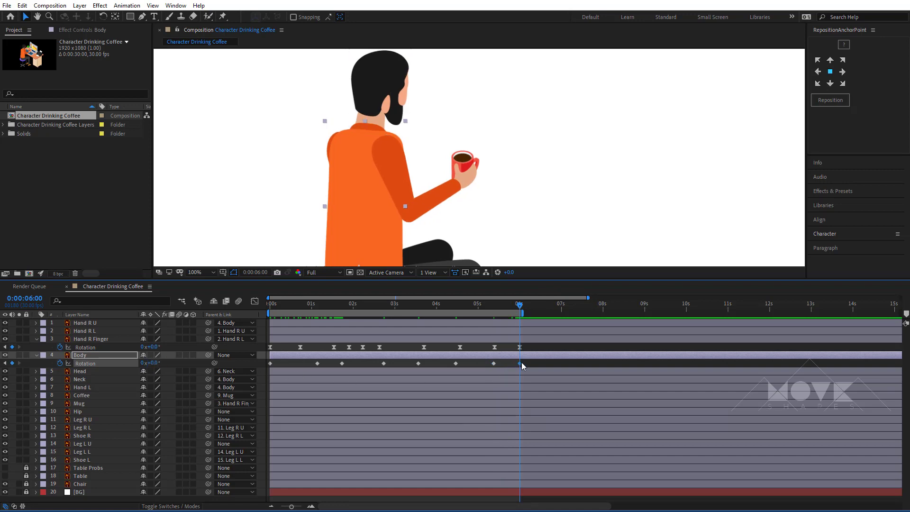
Apply Easy Ease to all Rotation keyframes of Body and play back the animation from the start
drag(524, 362, 326, 373)
right_click(341, 363)
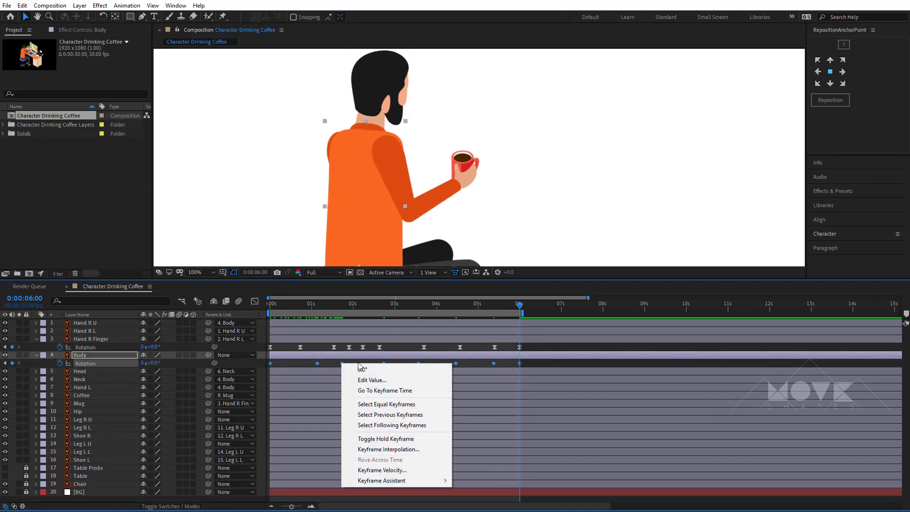
mouse_move(398, 480)
click(590, 418)
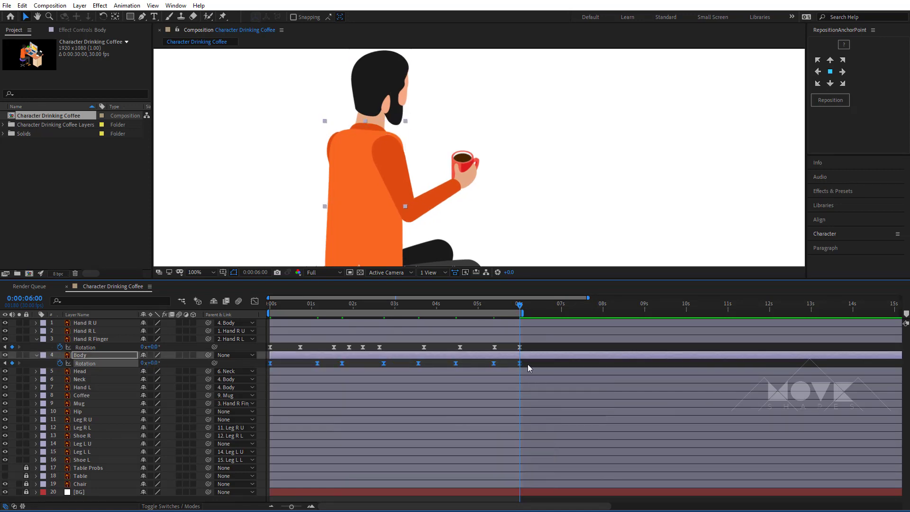
click(528, 363)
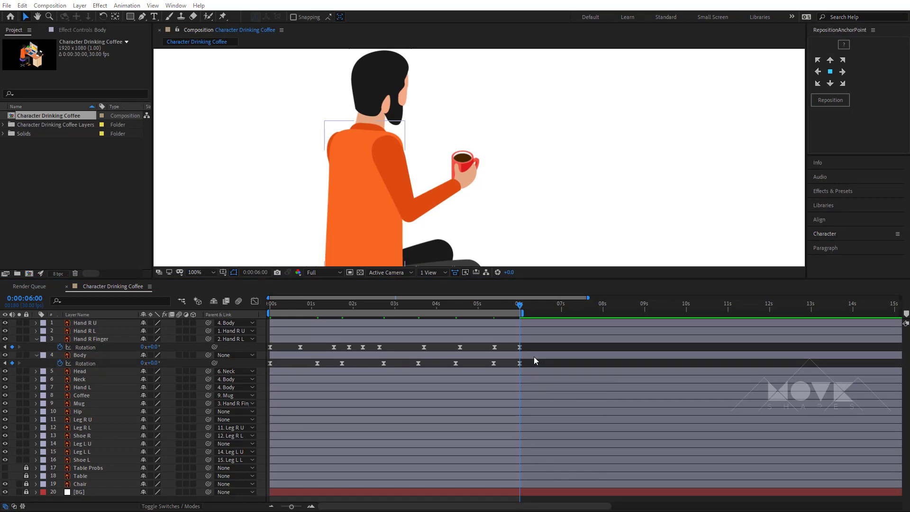
drag(490, 303, 235, 344)
key(space)
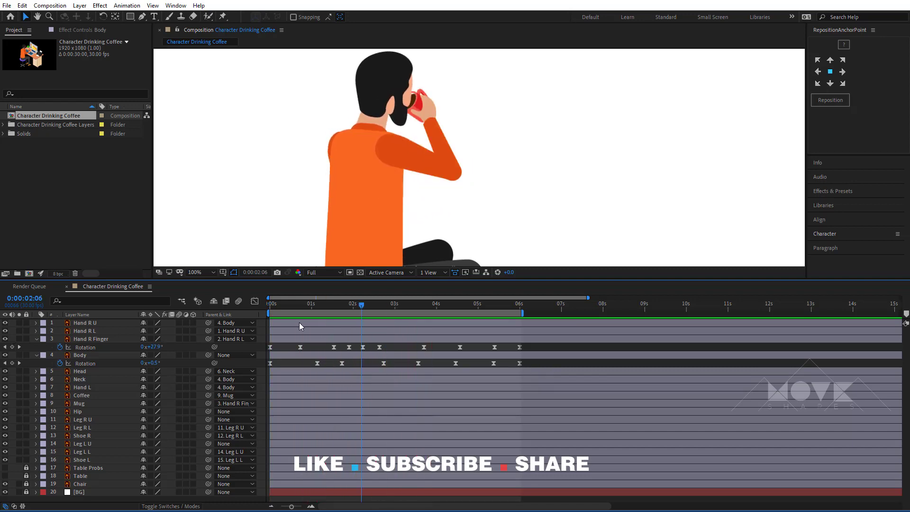
key(space)
Collapse Hand R Finger and Body, and lock the upper-body layers from Hand R U through Hand L
click(37, 339)
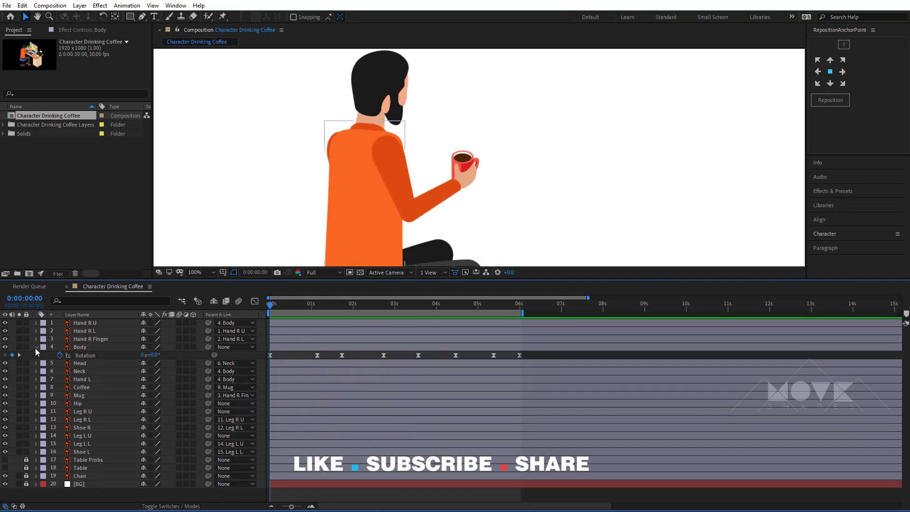
click(35, 347)
drag(25, 323, 30, 347)
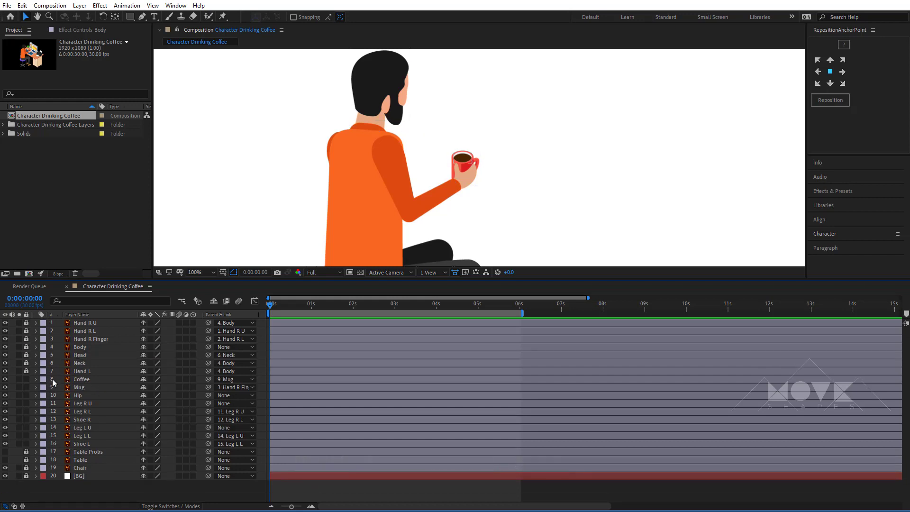
Create shapes from the Coffee vector layer and hide the original Coffee layer in the timeline as a shy layer
click(5, 378)
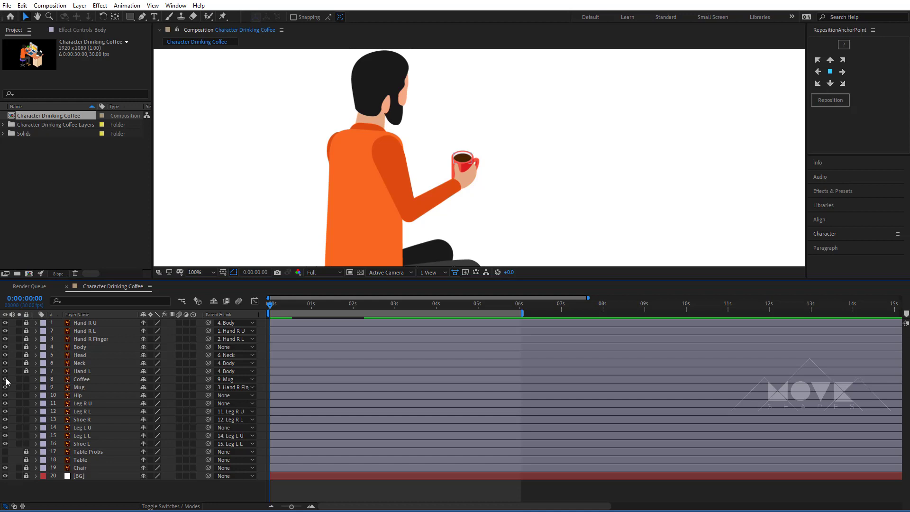
click(81, 380)
right_click(320, 379)
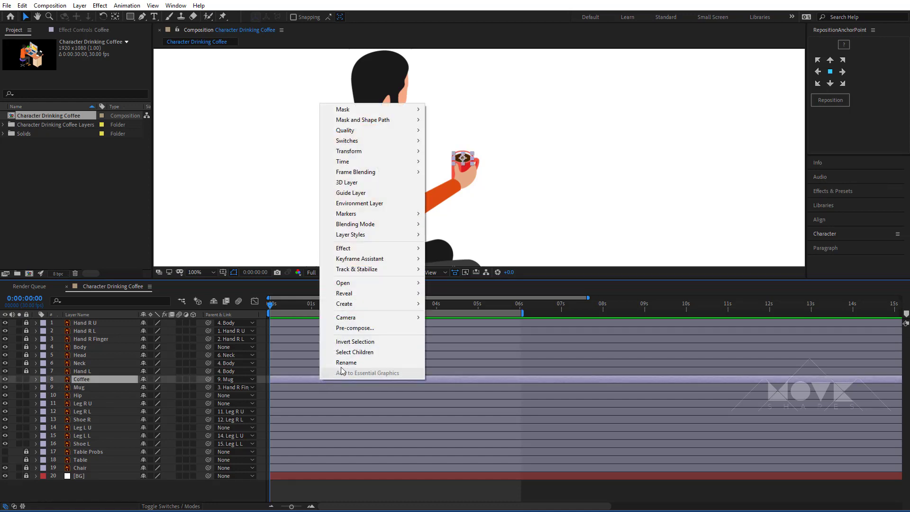
mouse_move(350, 294)
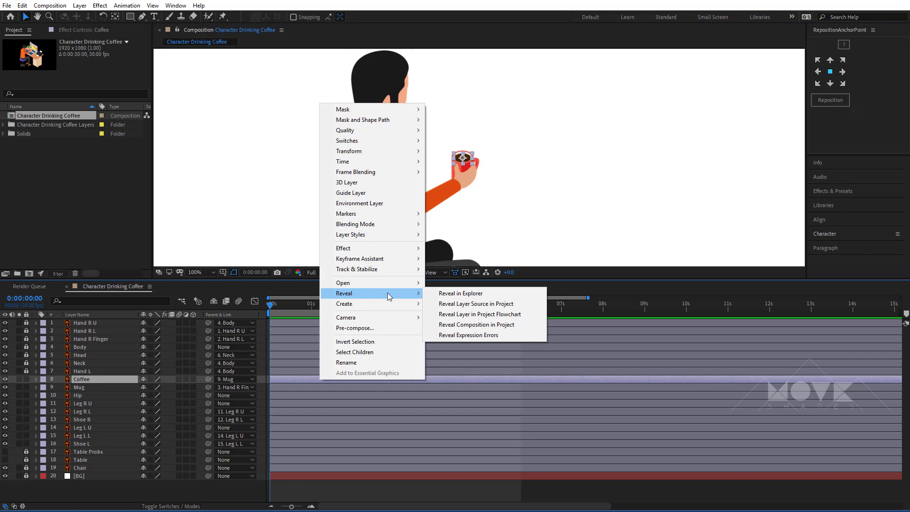
mouse_move(379, 304)
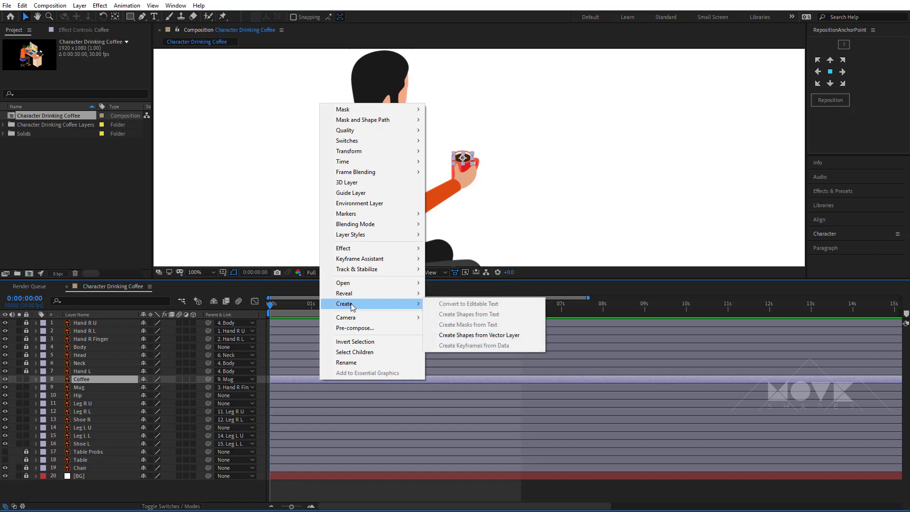
click(471, 334)
click(100, 388)
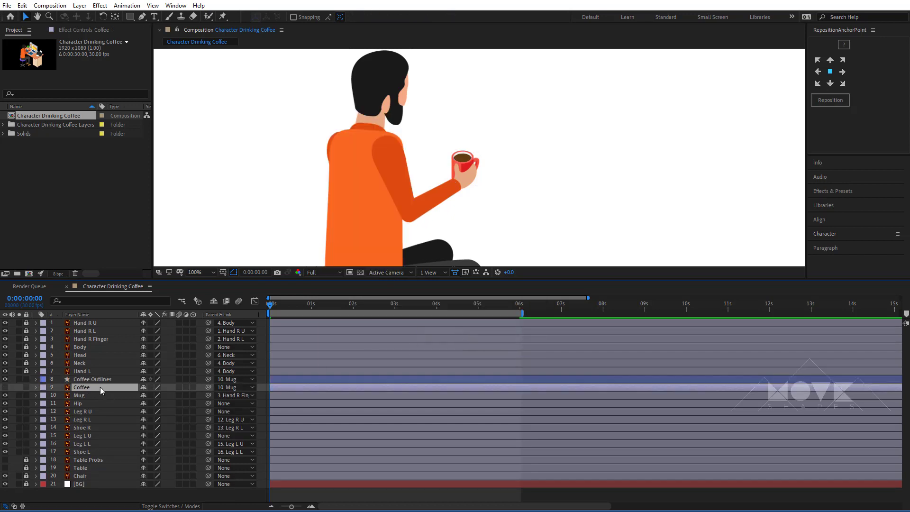
click(213, 302)
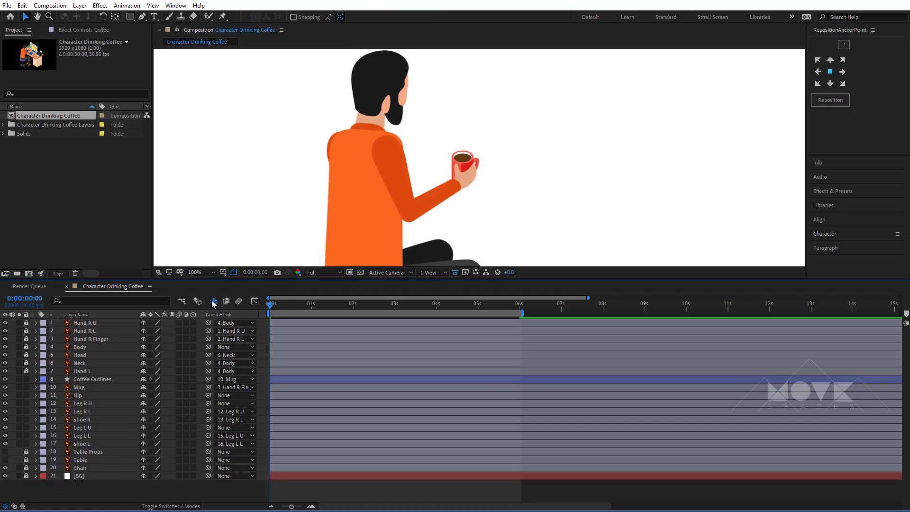
Filter the Coffee Outlines layer to its path properties and delete the nested Group 1 containing Path 1 and Path 2
click(83, 379)
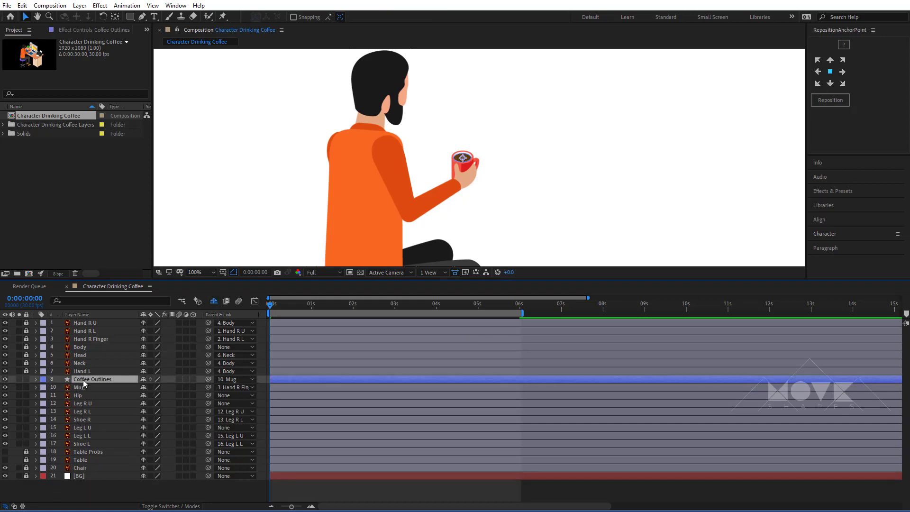
click(96, 300)
text(path)
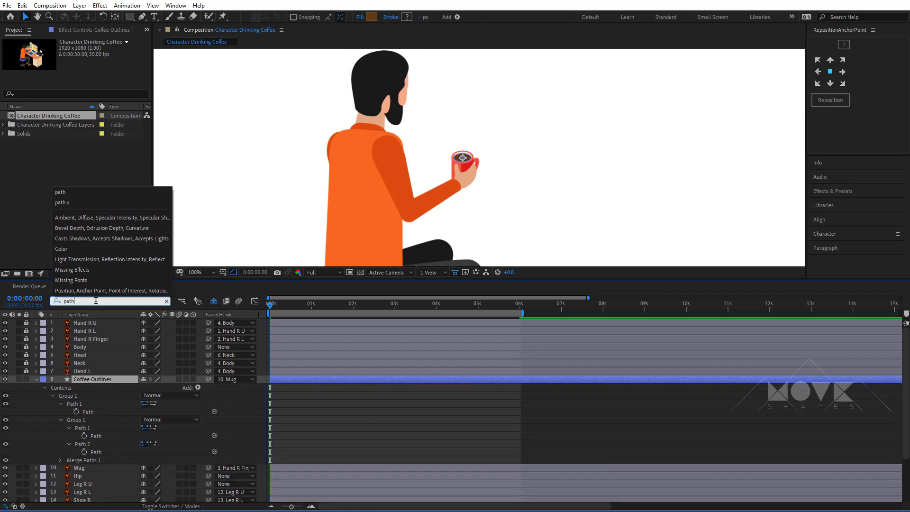
click(90, 421)
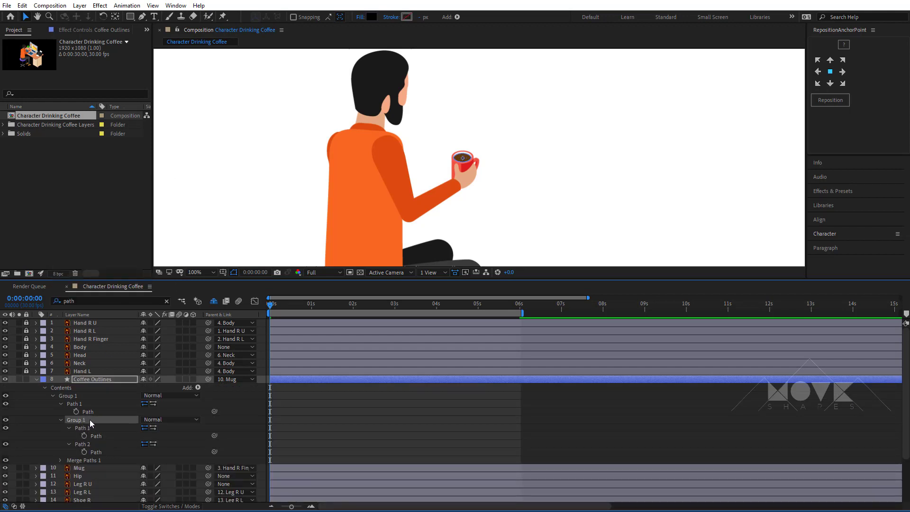
click(22, 6)
click(57, 113)
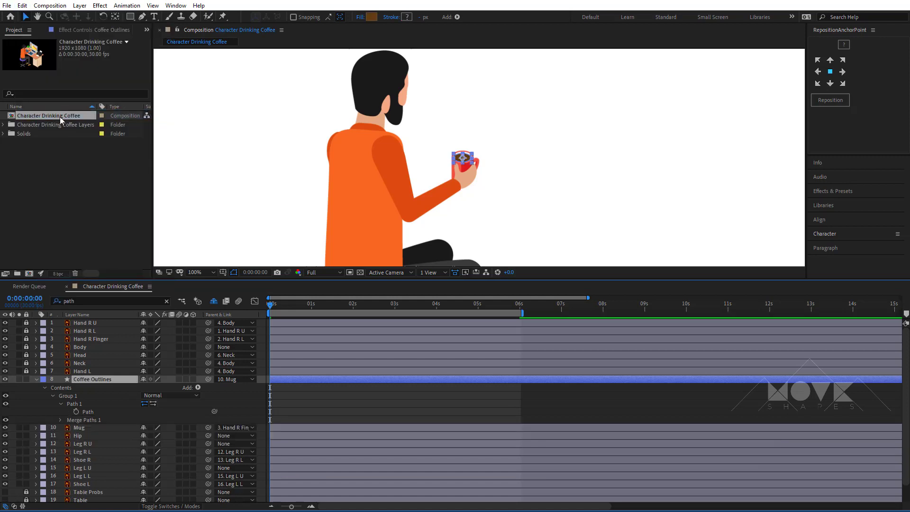
Enable keyframing for Path 1's Path in Coffee Outlines and place its first keyframe at about 0.6 seconds
click(90, 412)
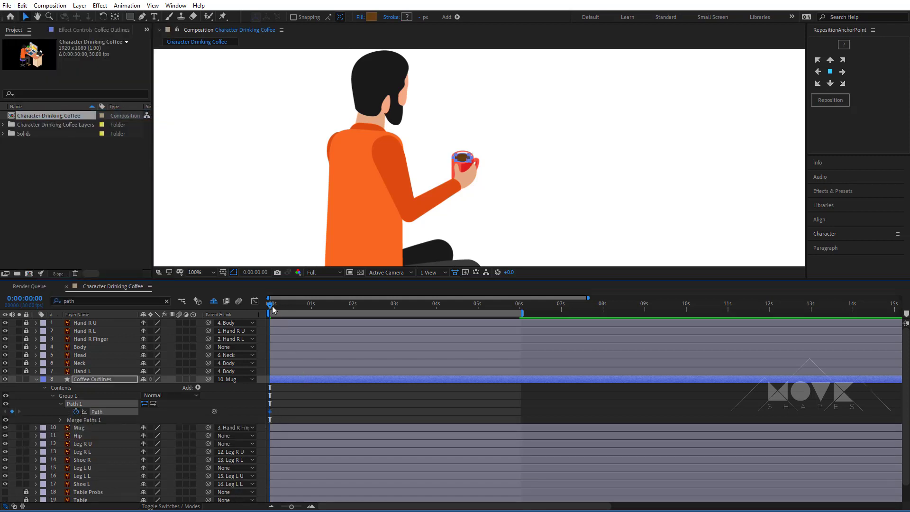
drag(272, 309, 320, 313)
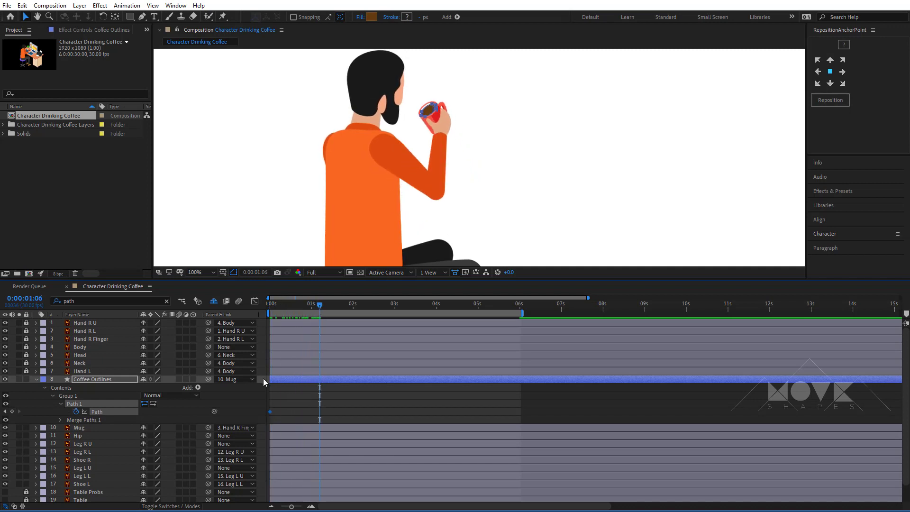
drag(270, 412, 296, 412)
At 0:00:02:23, reshape the coffee path by lowering its upper points so only a shallow sliver remains in the mug
drag(288, 308, 384, 331)
key(space)
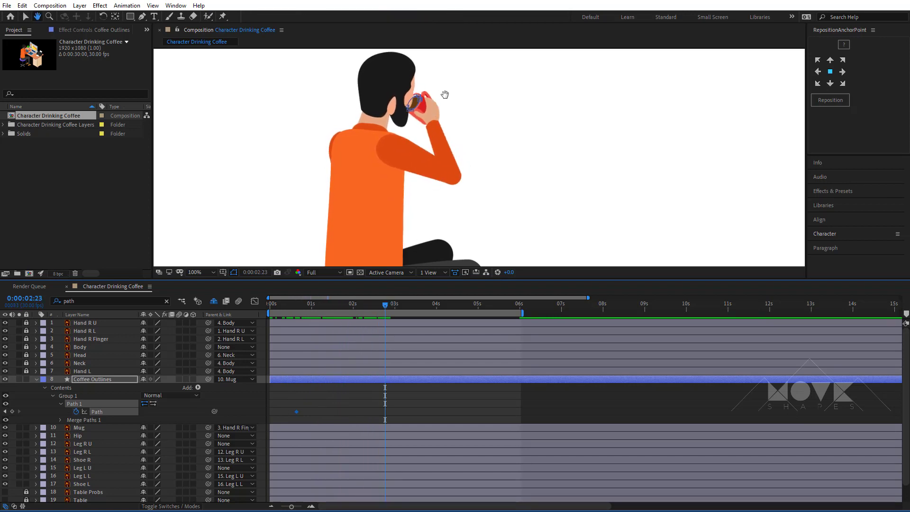
drag(445, 96, 478, 155)
scroll(456, 169, up, 2)
key(space)
drag(411, 180, 446, 161)
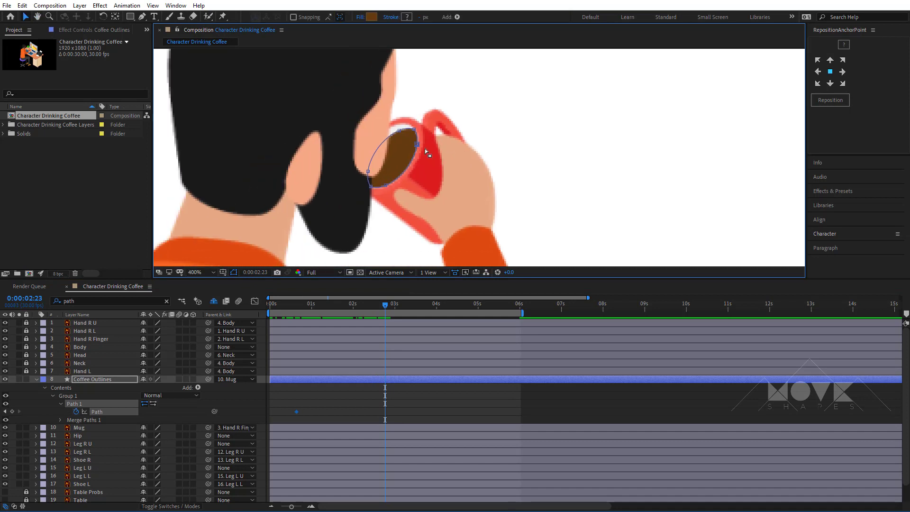
drag(398, 134, 390, 162)
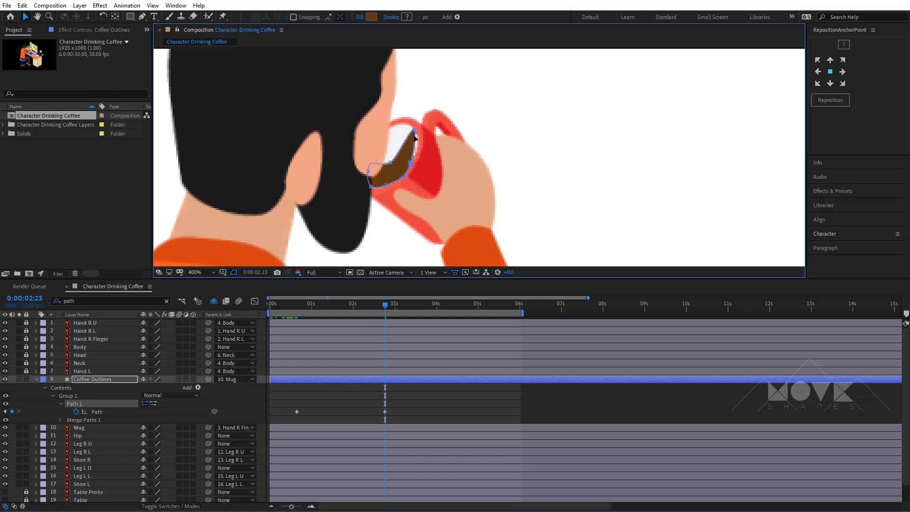
drag(413, 132, 408, 155)
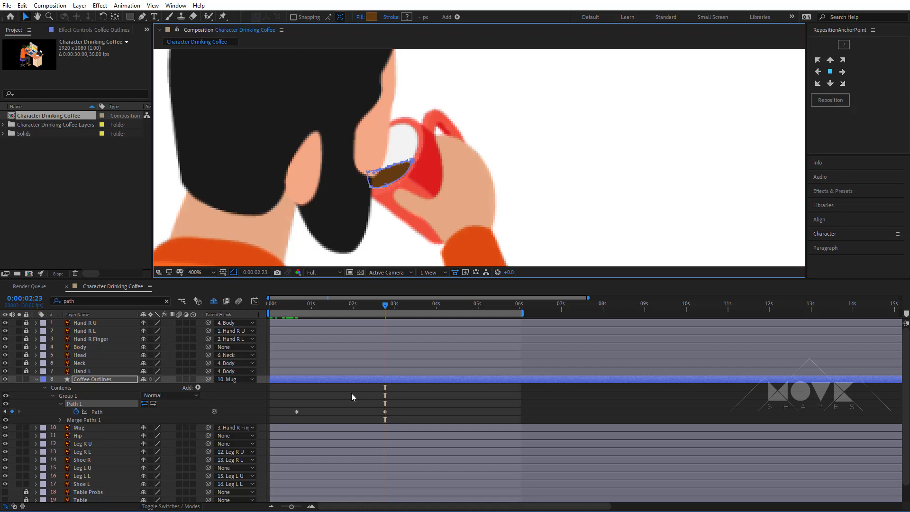
Scrub the mug's lowering motion and move the lowered-coffee Path keyframe to about 2.3 seconds
click(317, 412)
mouse_move(334, 305)
mouse_down()
mouse_move(330, 321)
mouse_move(402, 326)
mouse_up()
drag(385, 411, 365, 411)
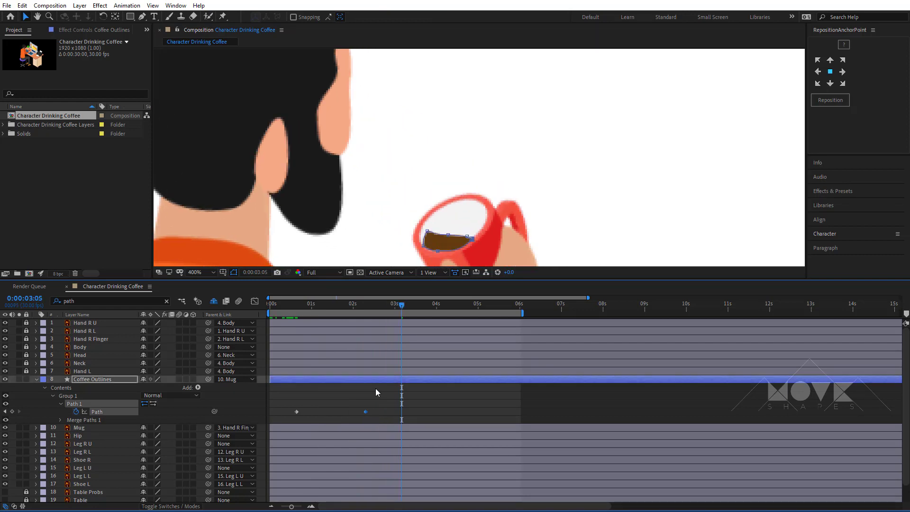
Copy the first Path keyframe and paste it at 0:00:03:06 to restore the full coffee shape
drag(348, 311, 403, 316)
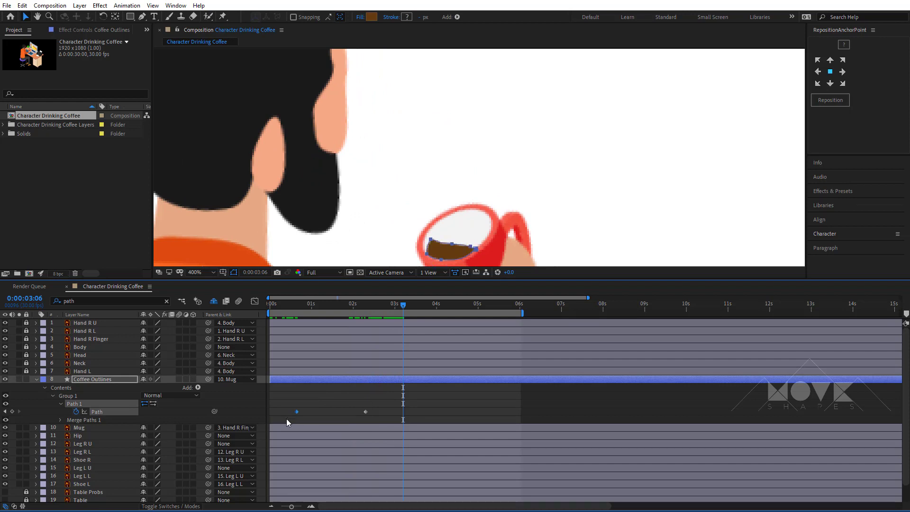
click(23, 6)
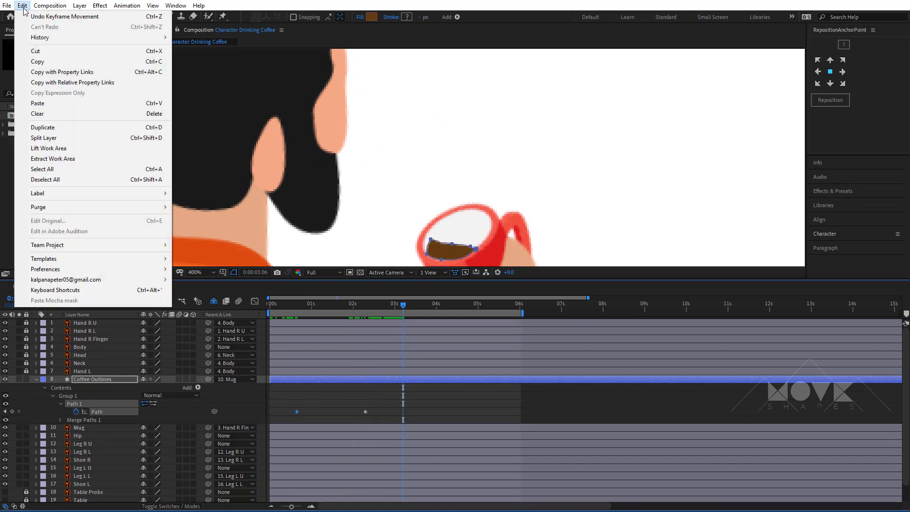
click(40, 61)
click(23, 8)
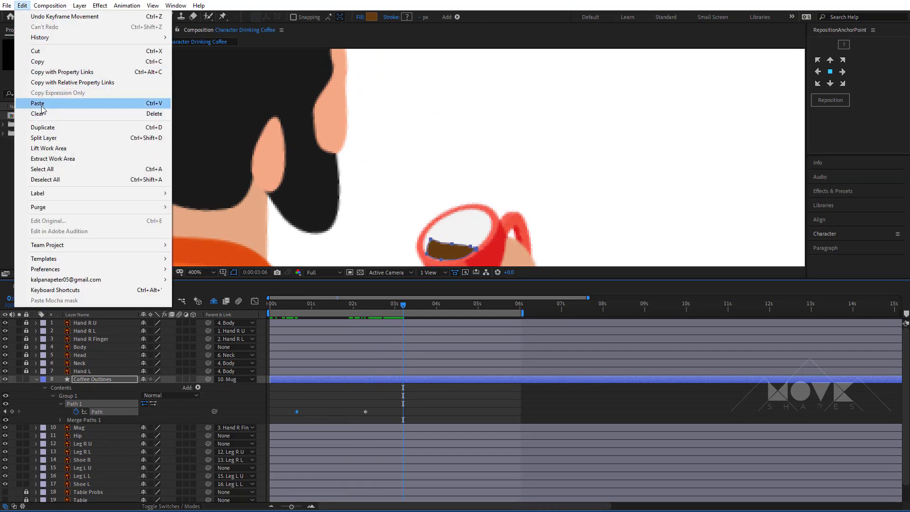
click(37, 103)
Apply Easy Ease to all three Path keyframes of Coffee Outlines
drag(402, 305, 415, 343)
drag(416, 405, 294, 415)
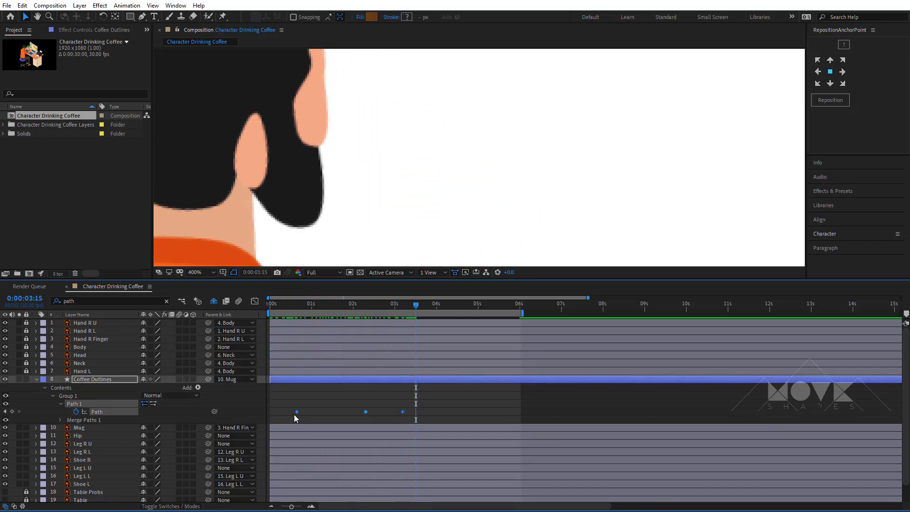
right_click(297, 411)
mouse_move(346, 405)
click(479, 436)
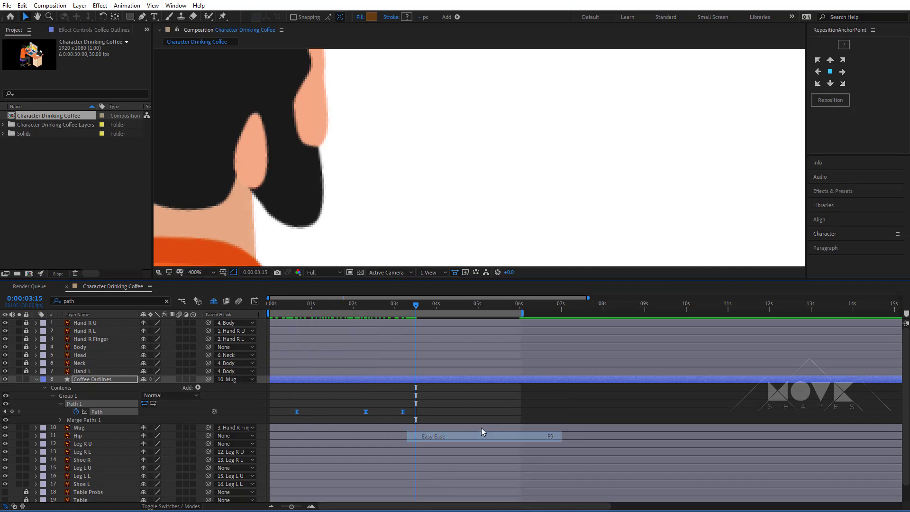
Collapse Coffee Outlines and play back the animation from the start to check the coffee motion
scroll(464, 158, down, 2)
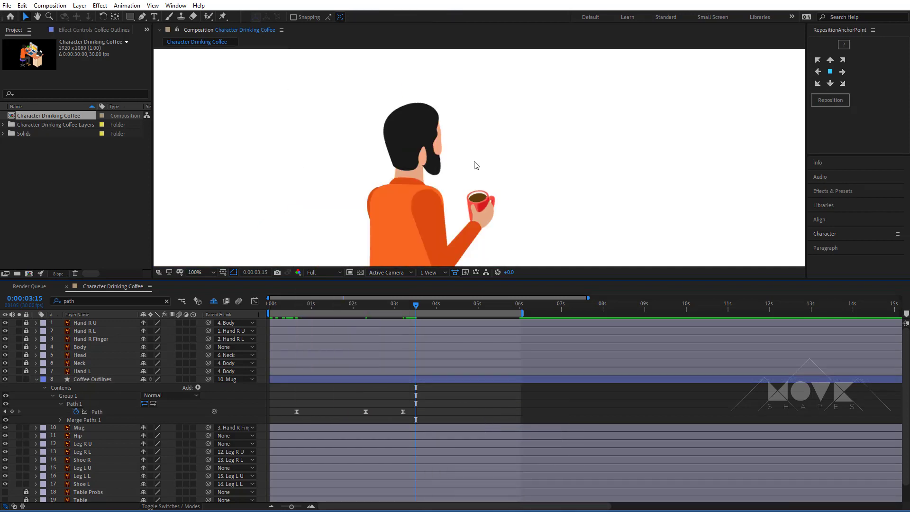
key(space)
drag(549, 192, 561, 156)
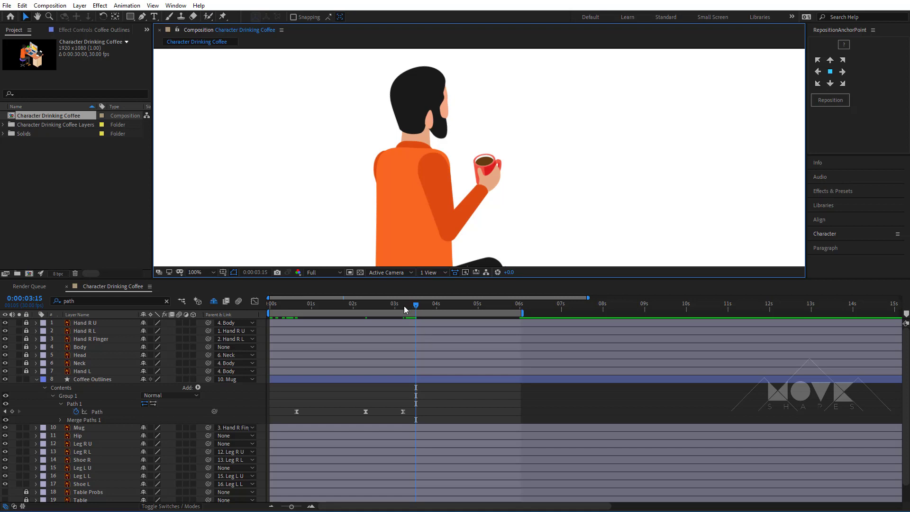
key(Home)
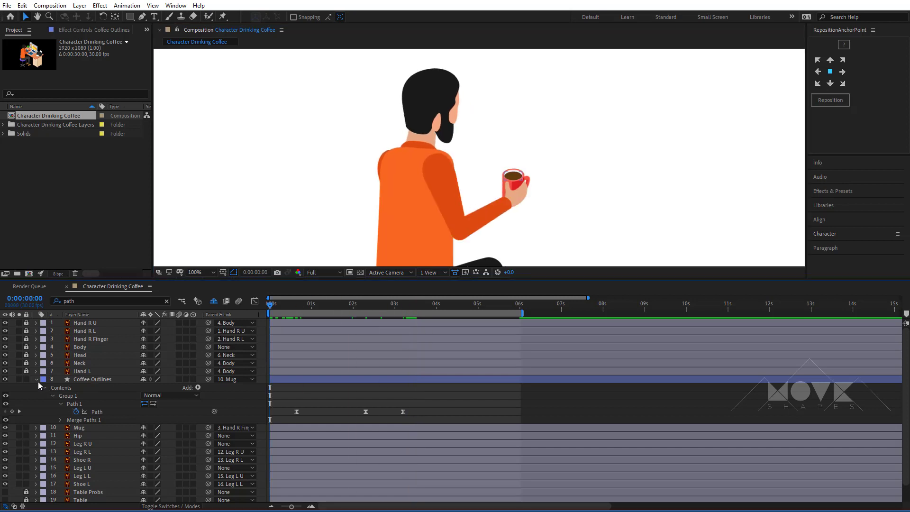
click(37, 379)
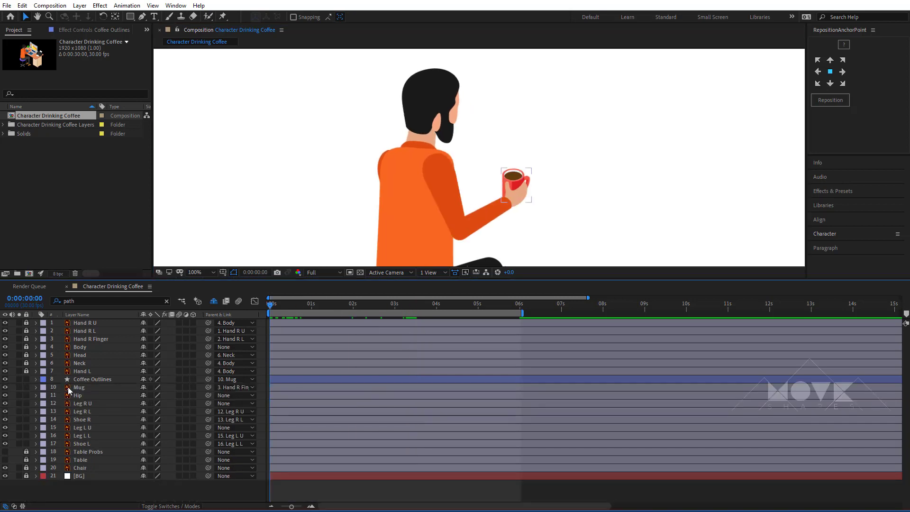
key(space)
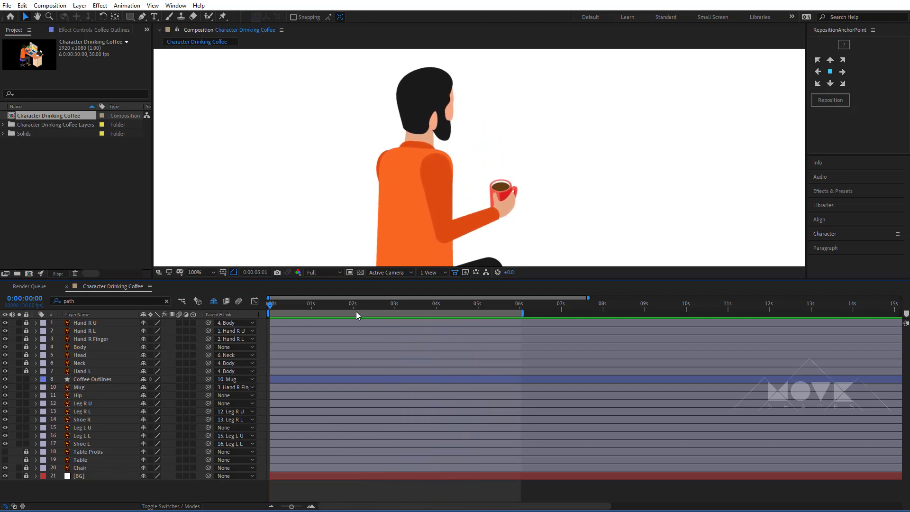
Reveal the Coffee Outlines keyframes, move the last Path keyframe to about 4.4 seconds, and go to 0:00:03:00
click(359, 307)
click(367, 379)
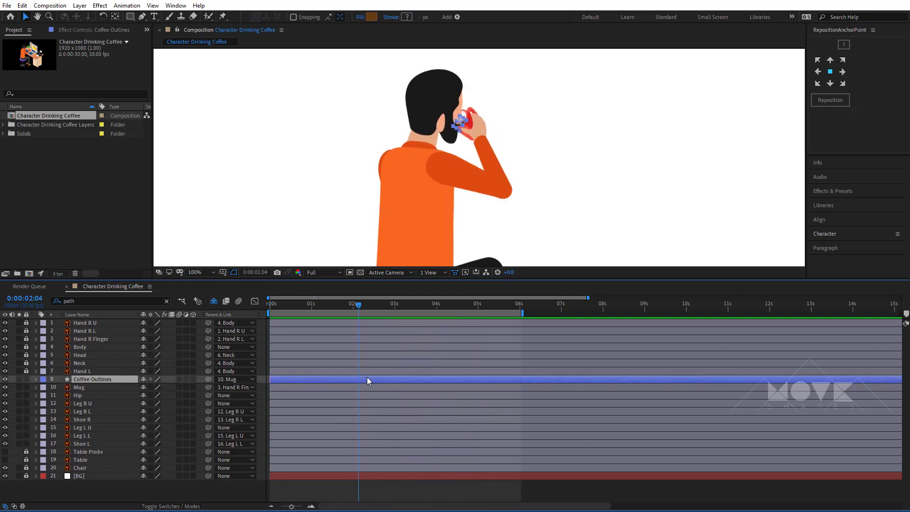
key(u)
click(371, 372)
drag(358, 305, 395, 305)
drag(405, 388, 454, 391)
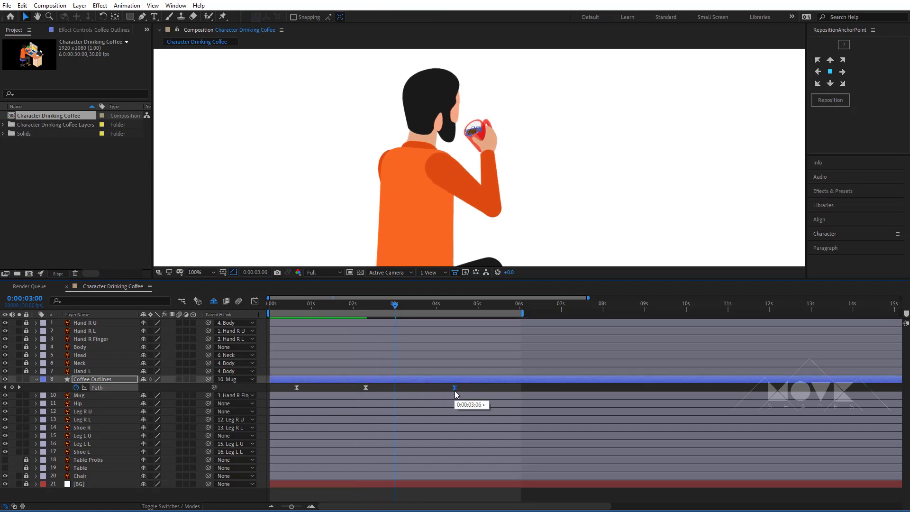
Copy the lowered-coffee Path keyframe at about 2.3 seconds and paste it at 0:00:03:00 to hold the shape
click(365, 387)
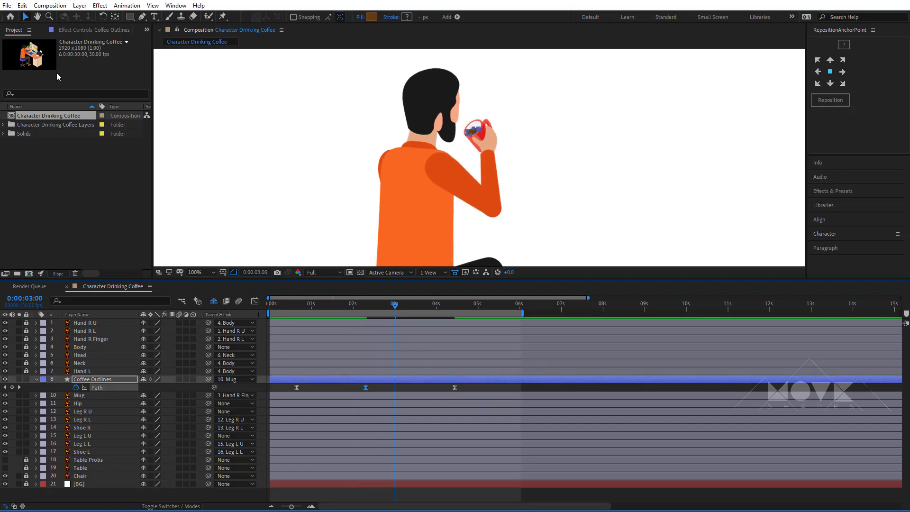
click(23, 5)
click(38, 61)
click(22, 5)
click(50, 104)
Preview the motion, move the last Path keyframe to about 3.8 seconds, and collapse and lock Coffee Outlines
drag(396, 309, 371, 321)
key(space)
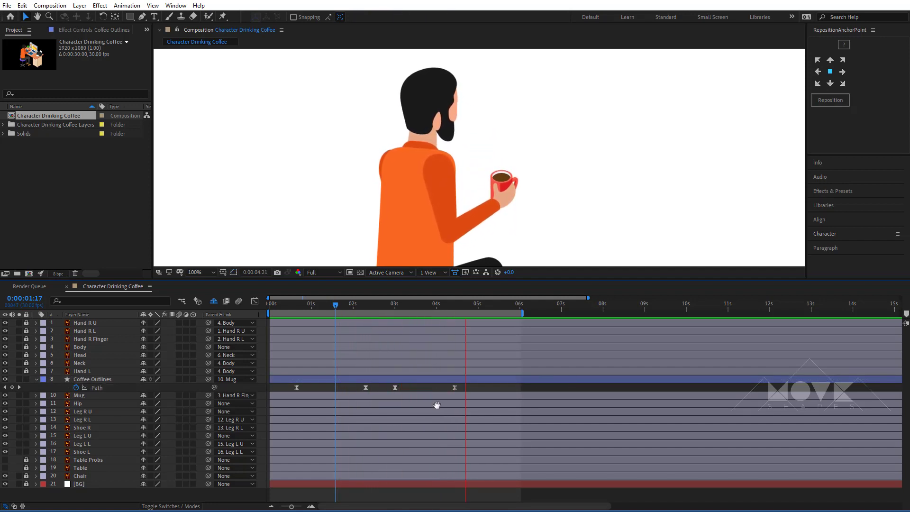
drag(455, 387, 428, 387)
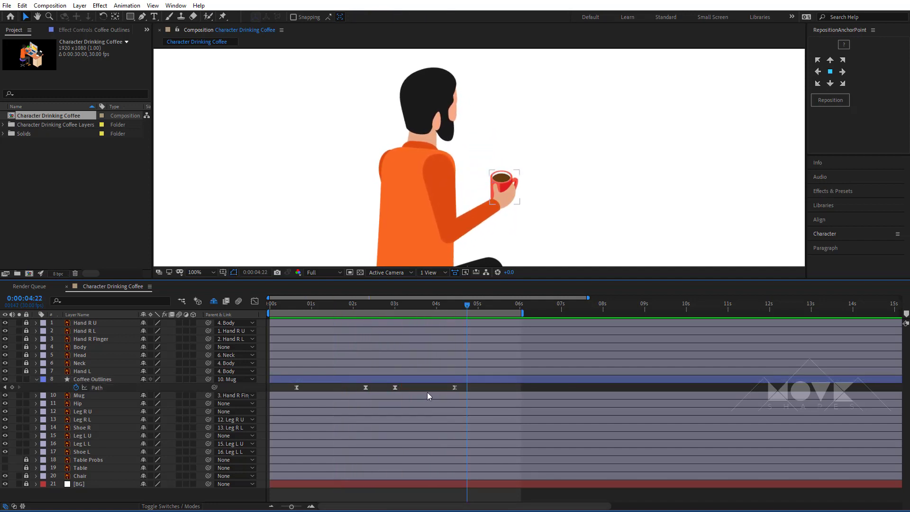
click(385, 311)
drag(385, 314, 445, 335)
key(F2)
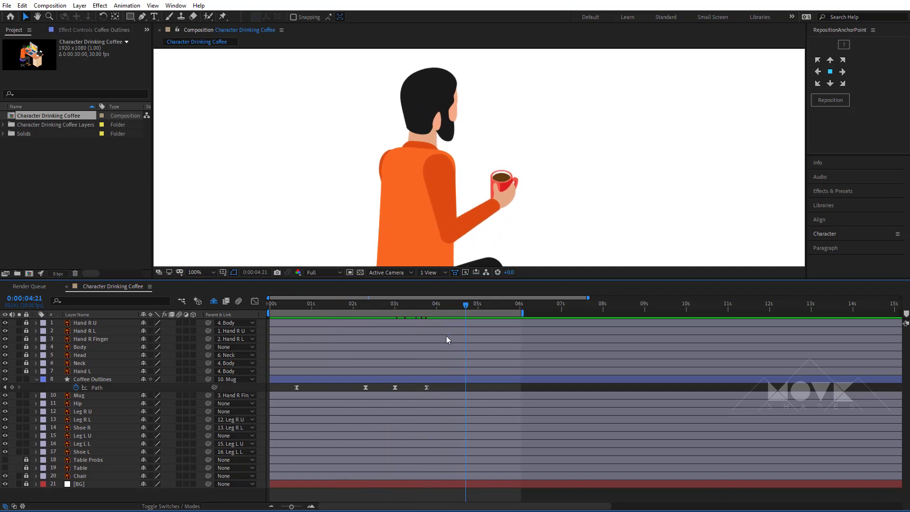
click(37, 379)
click(26, 379)
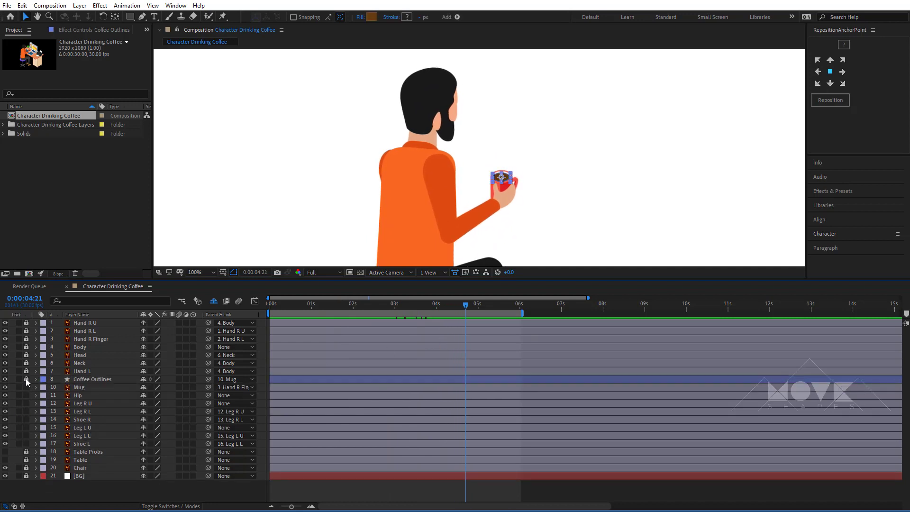
Turn on the visibility of the Table layer, keeping Table Probs hidden
key(h)
drag(626, 186, 622, 103)
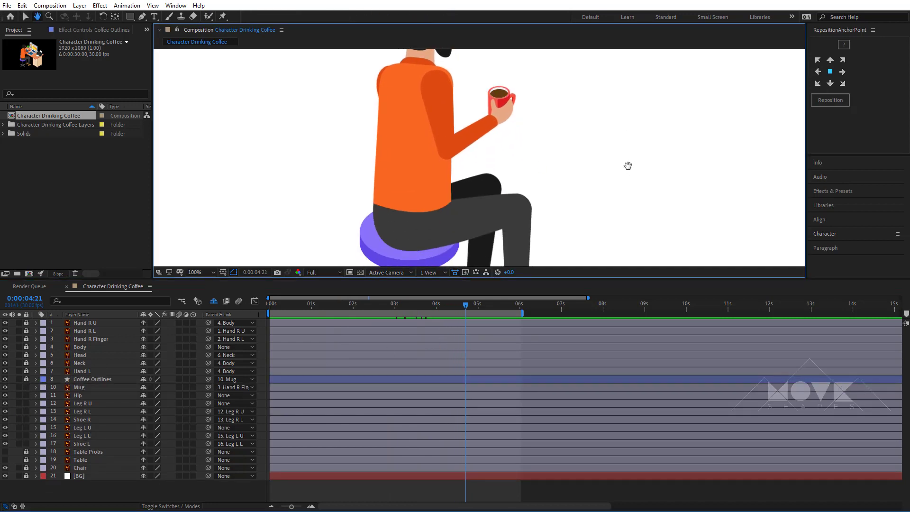
drag(627, 166, 578, 70)
key(v)
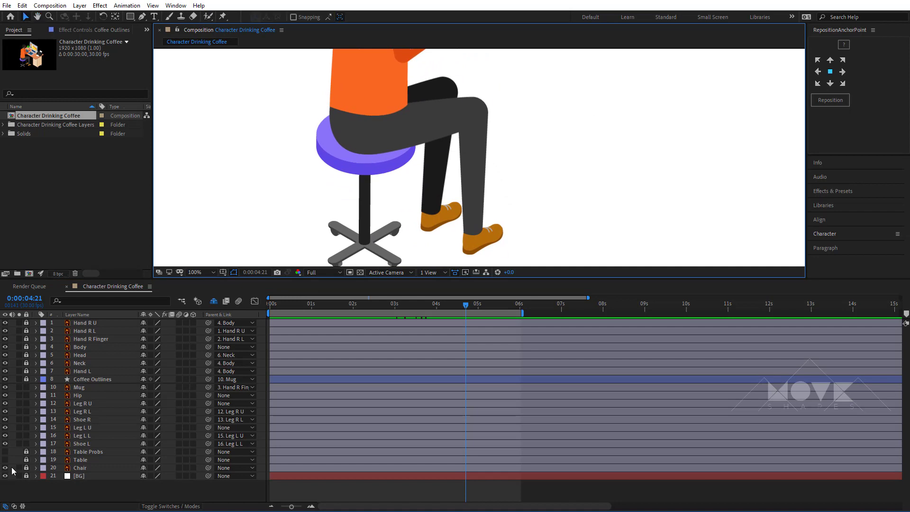
click(6, 451)
click(6, 452)
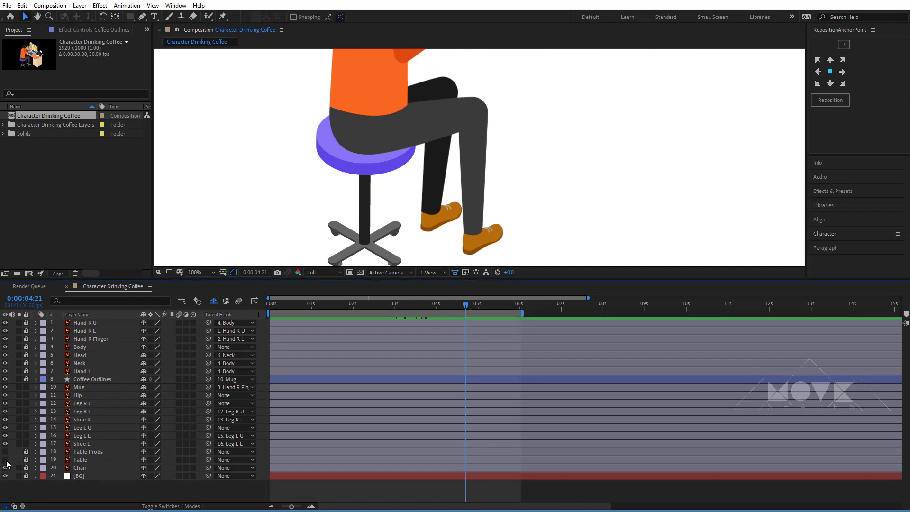
click(5, 460)
Select the Leg R U, Leg R L and Shoe R layers and add Rotation keyframes to them at the composition start
key(h)
drag(544, 206, 564, 206)
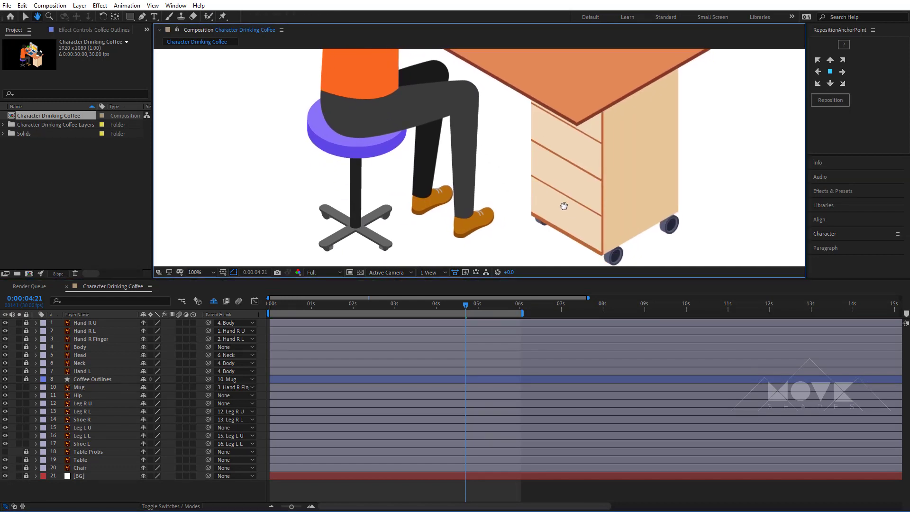
key(v)
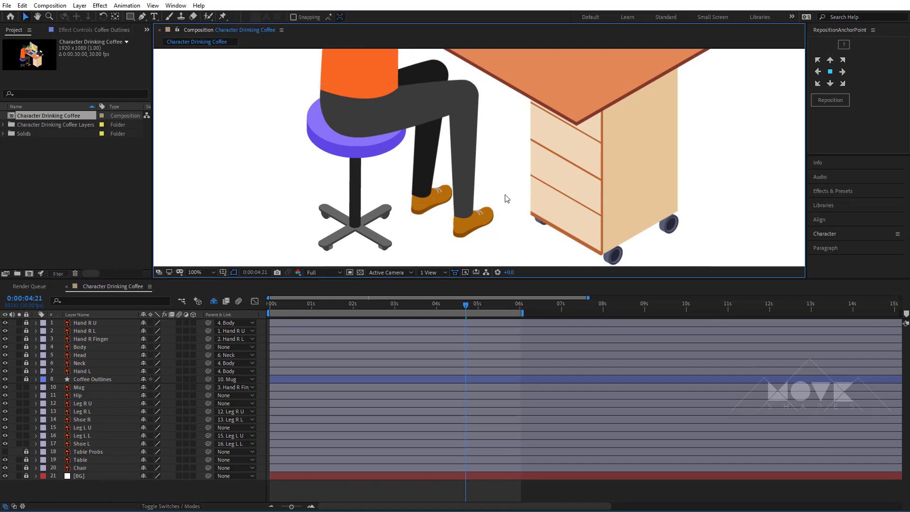
click(489, 216)
shift+click(462, 157)
shift+click(423, 118)
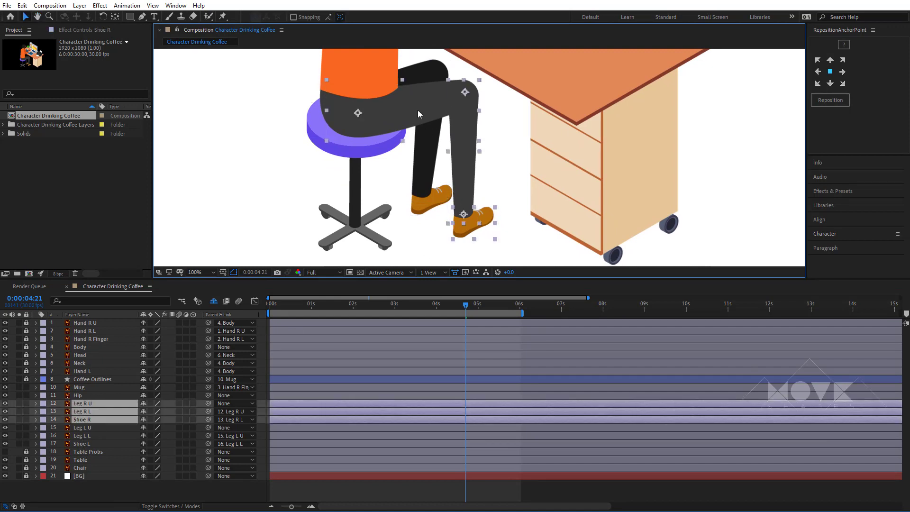
key(Home)
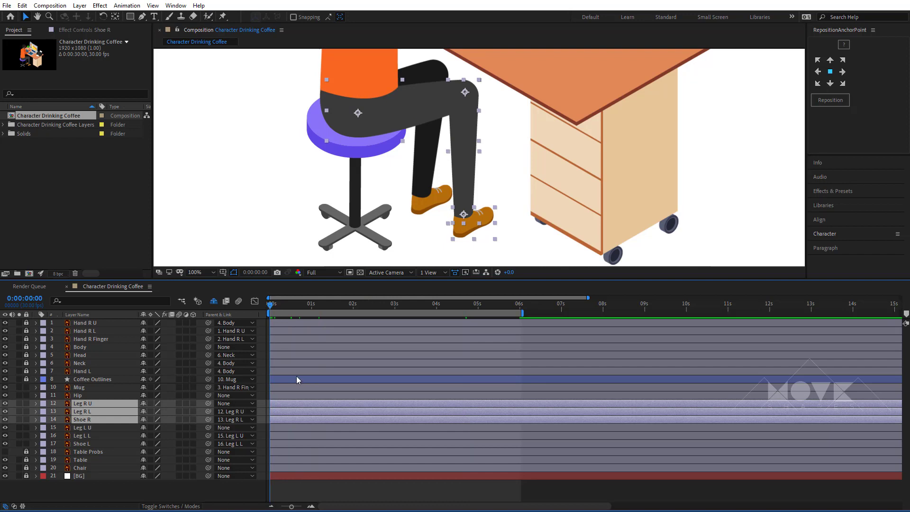
key(r)
click(60, 411)
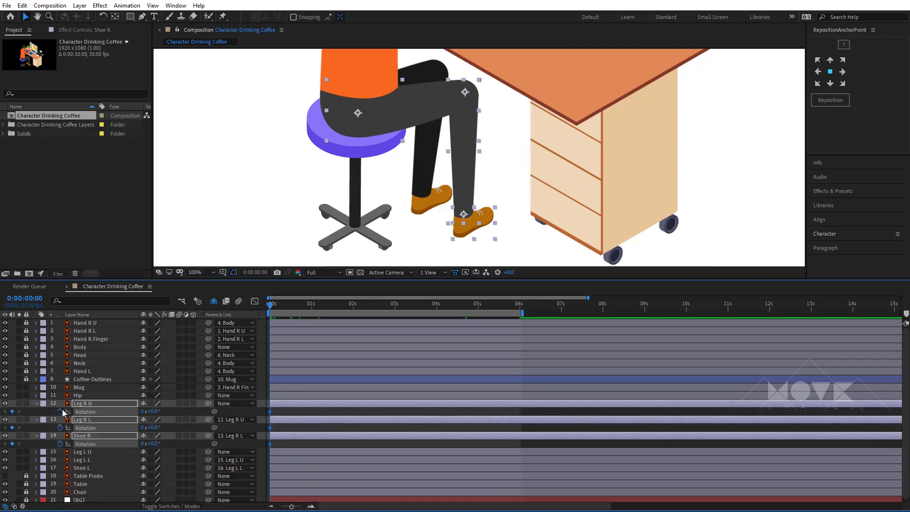
Move the three initial Rotation keyframes to about 0.3 seconds and go to 0:00:01:10
drag(273, 308, 325, 323)
drag(274, 415, 284, 415)
drag(311, 308, 283, 314)
click(305, 411)
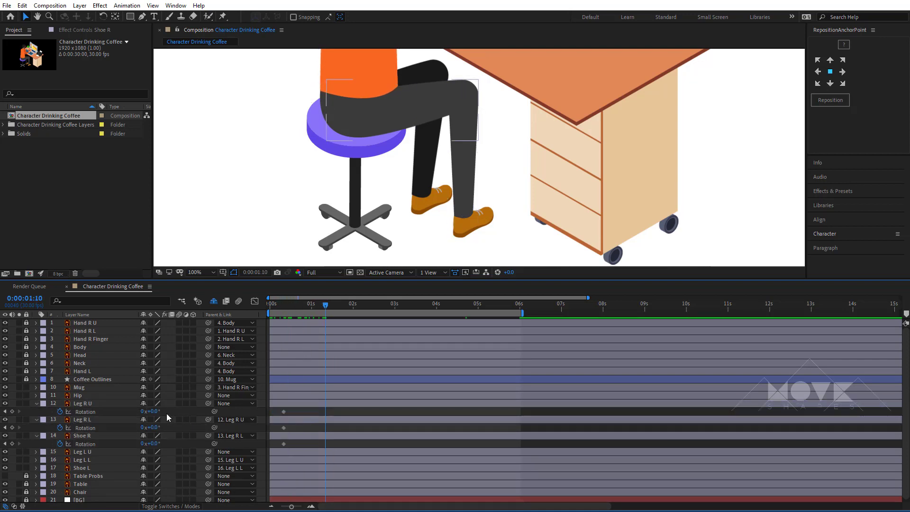
Set Rotation at 0:00:01:10 to -7° for Leg R U, 16° for Leg R L and 37° for Shoe R, and preview the leg
drag(157, 411, 169, 436)
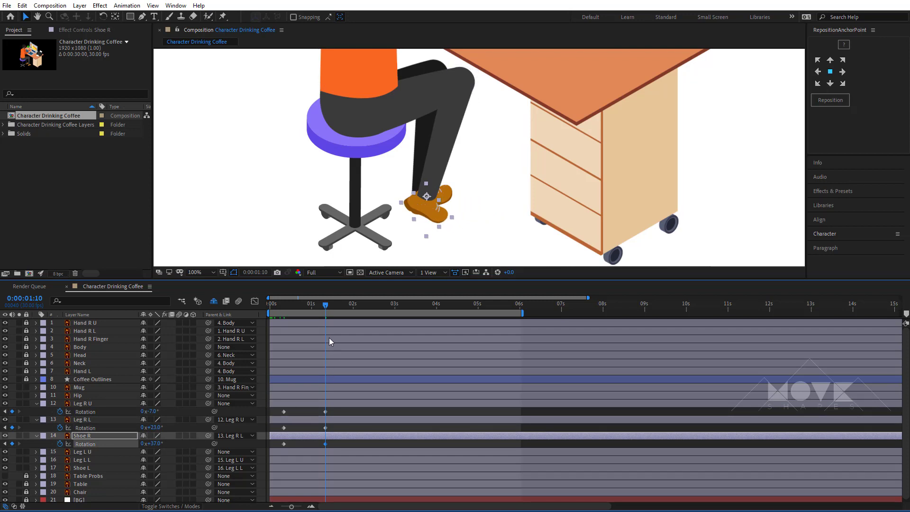
drag(308, 312, 325, 345)
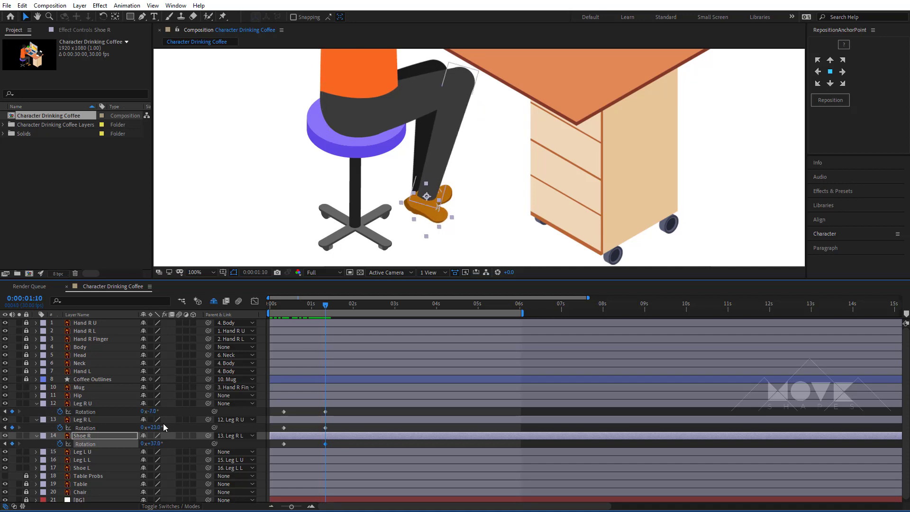
click(152, 428)
drag(151, 428, 159, 427)
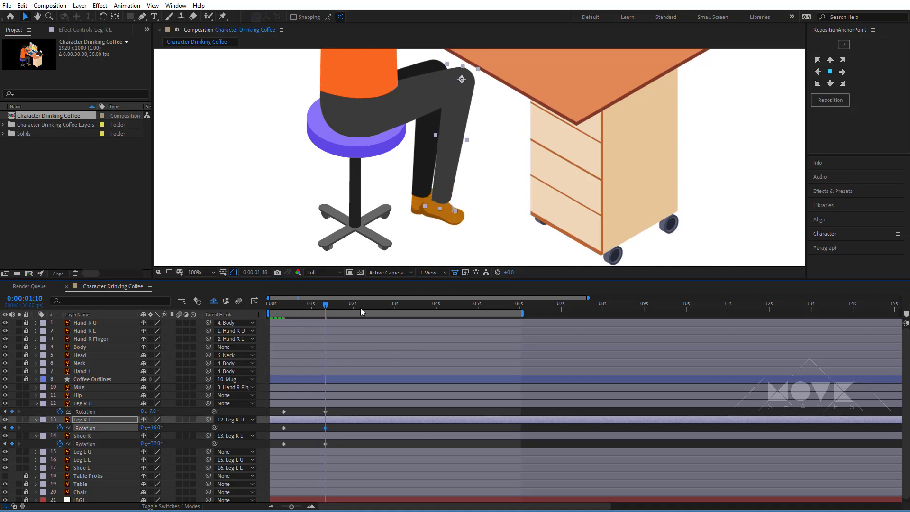
key(space)
key(space)
click(366, 331)
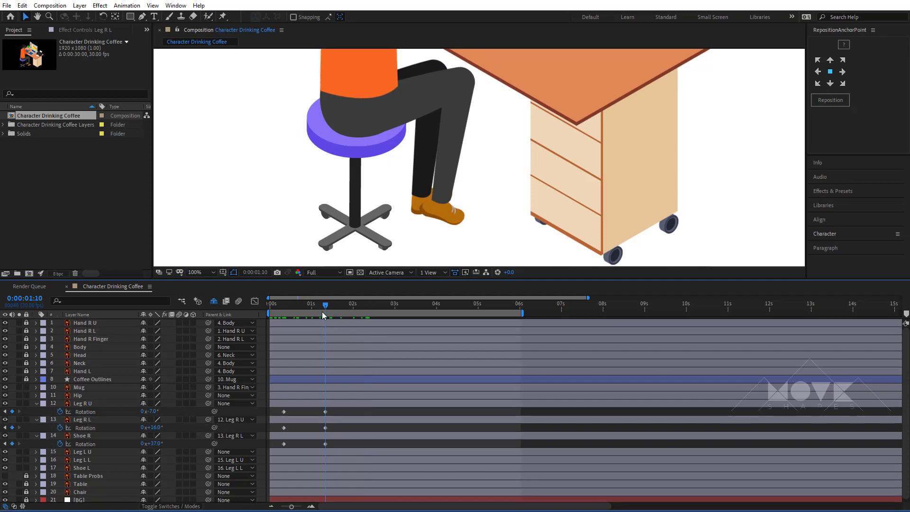
drag(322, 312, 340, 336)
key(j)
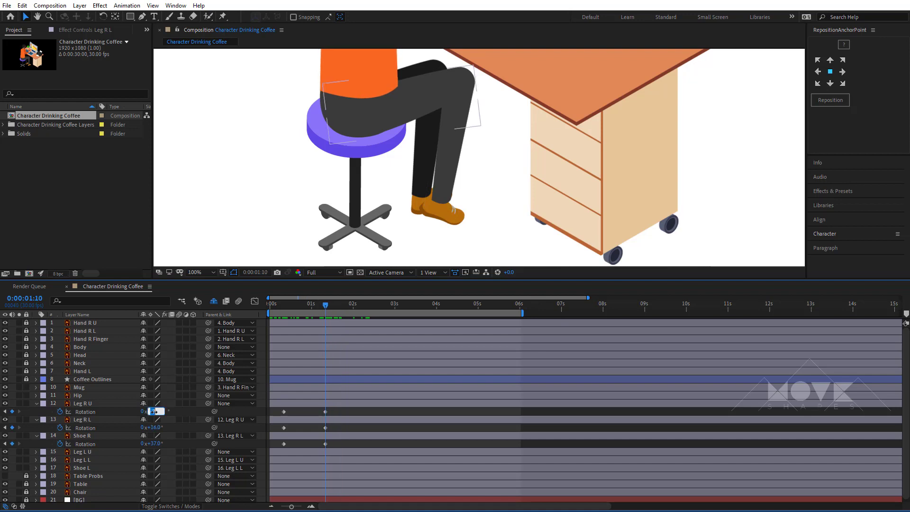
Set Rotation at 0:00:01:10 to -9° for Leg R U, 20° for Leg R L and 60° for Shoe R
drag(154, 411, 156, 411)
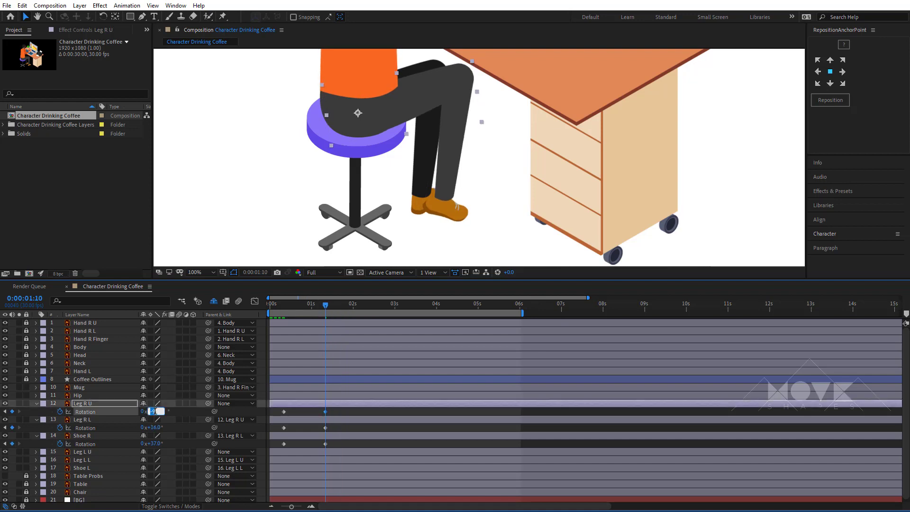
click(158, 427)
key(Up)
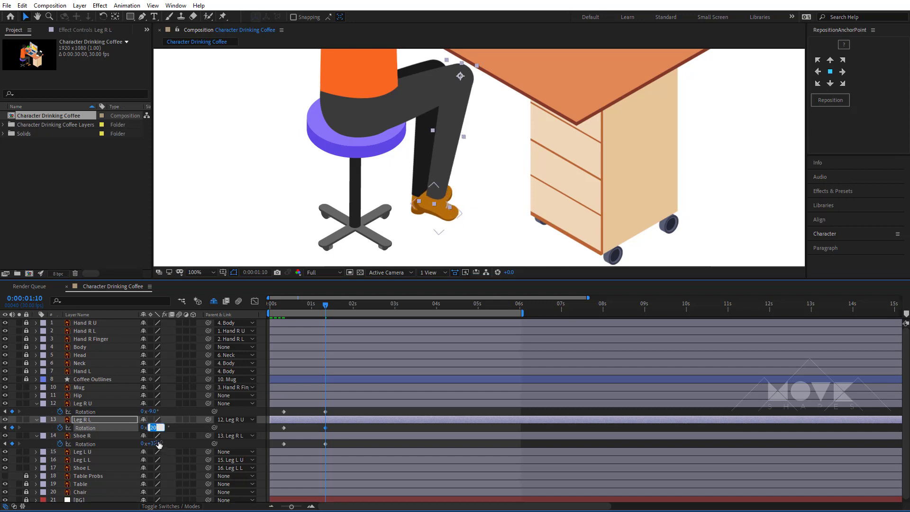
drag(159, 444, 170, 444)
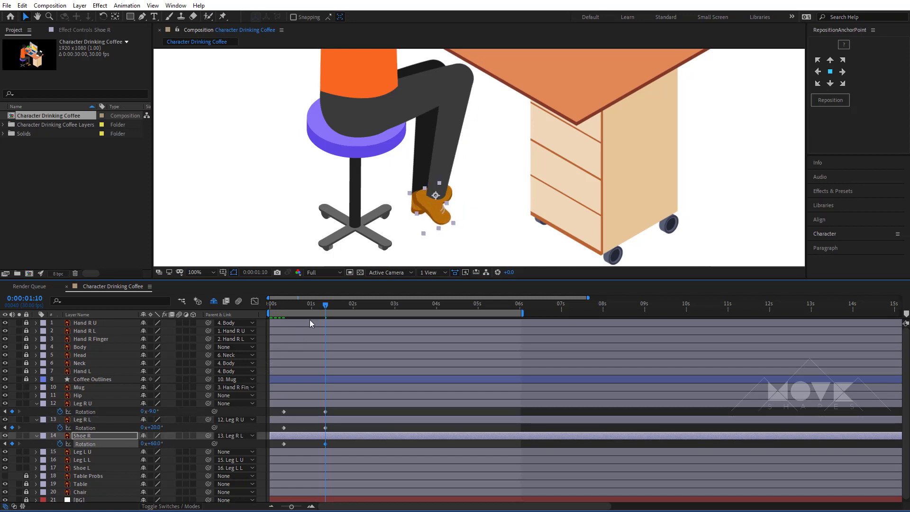
Preview the leg motion and add Rotation hold keyframes to Leg R U, Leg R L and Shoe R at 0:00:02:05
key(space)
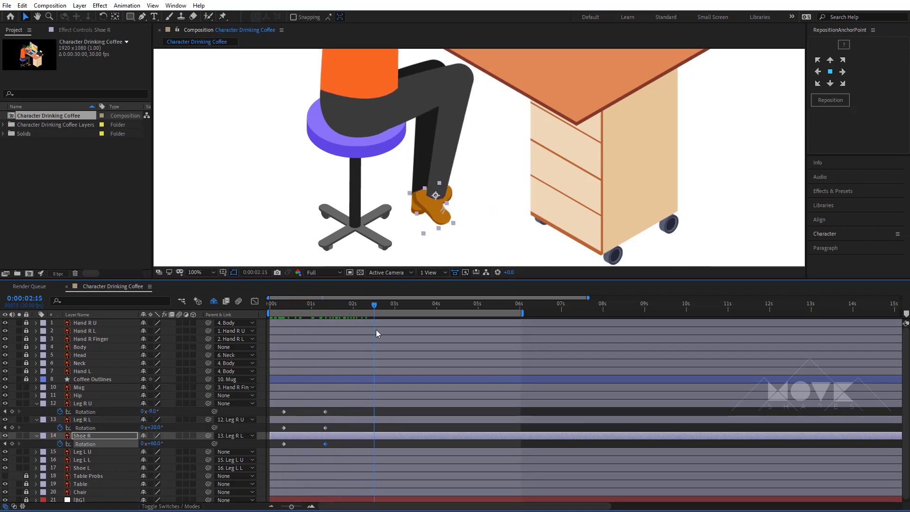
drag(376, 329, 359, 333)
drag(12, 411, 16, 446)
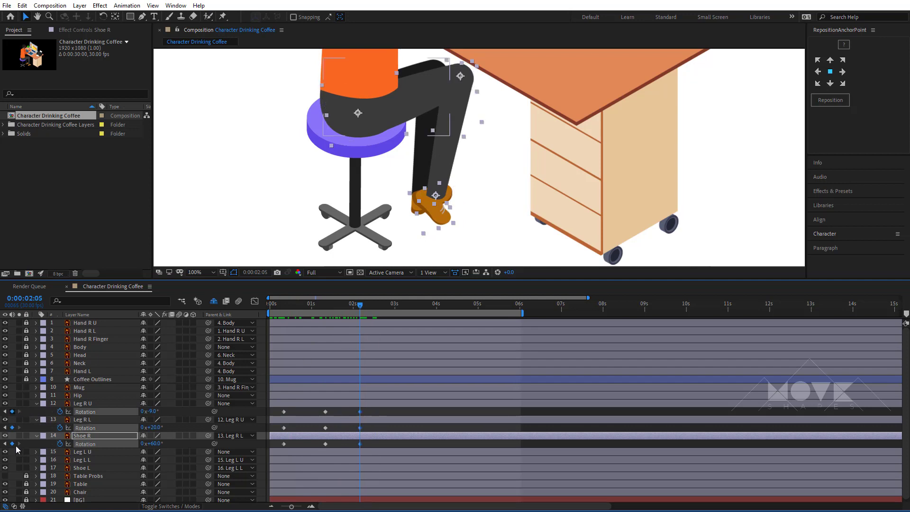
Extend the right leg at 0:00:03:13 with Rotation of 0° for Leg R U, -28° for Leg R L and 35° for Shoe R
drag(394, 309, 413, 309)
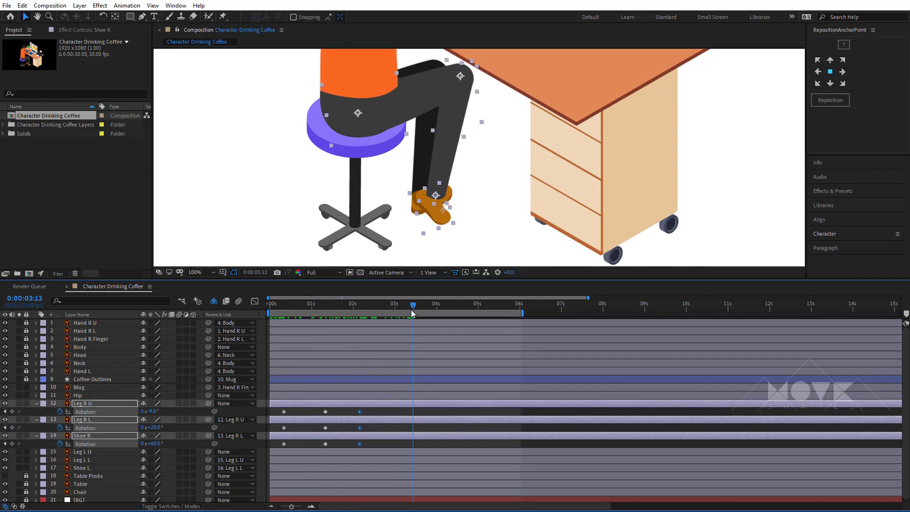
click(294, 416)
drag(150, 411, 143, 445)
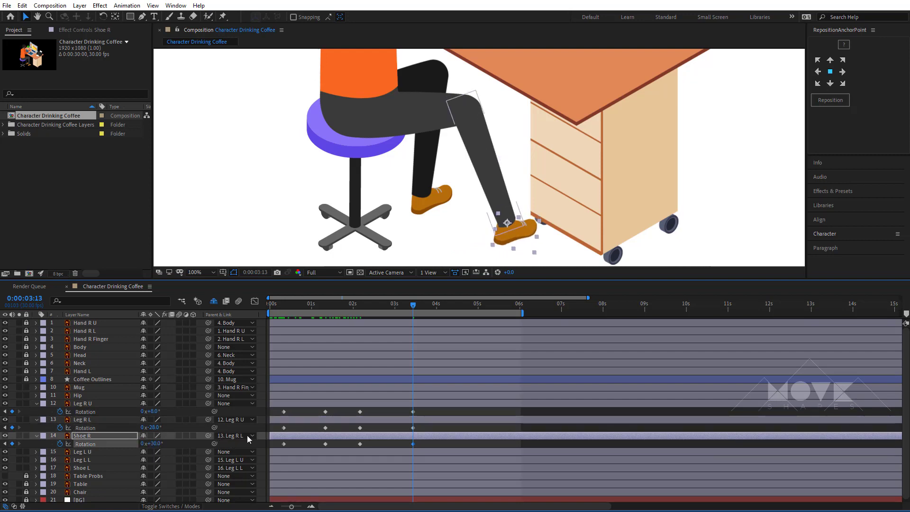
drag(151, 410, 156, 443)
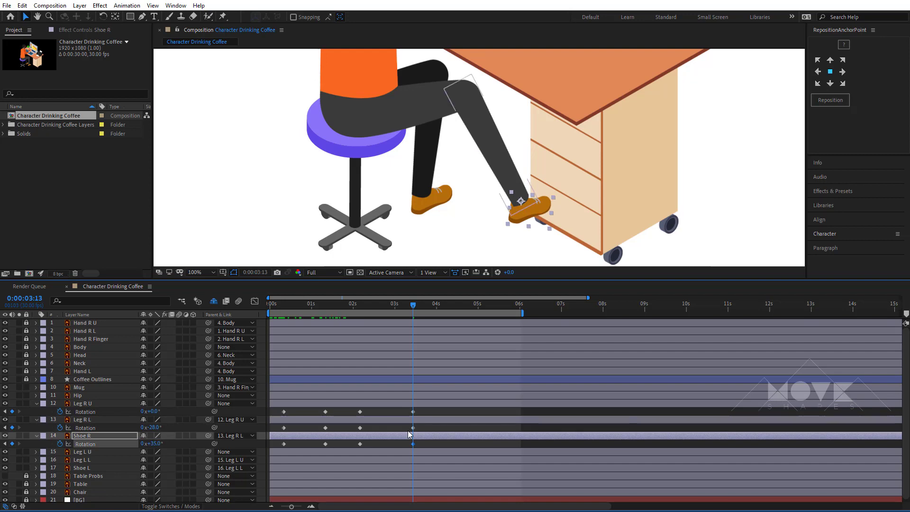
click(391, 444)
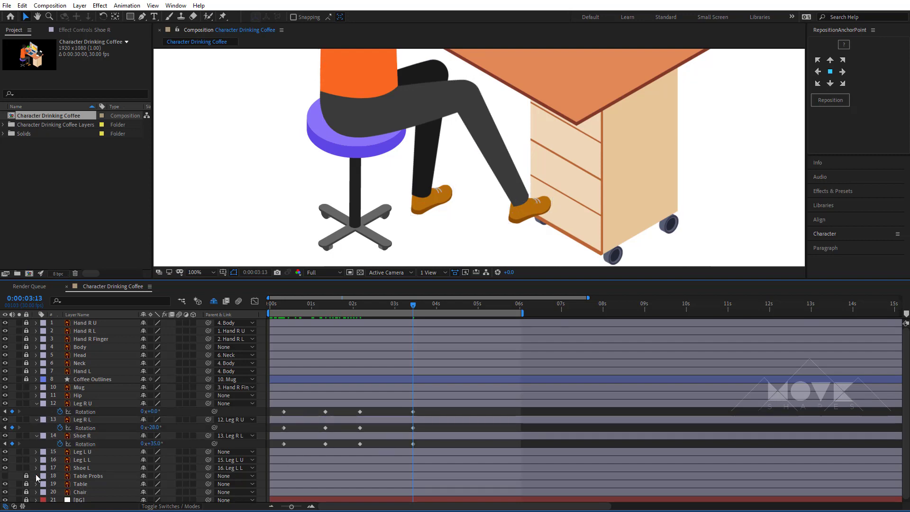
Move the Table layer directly above Coffee Outlines and set its label color to Yellow
click(5, 484)
click(5, 484)
drag(79, 485, 98, 379)
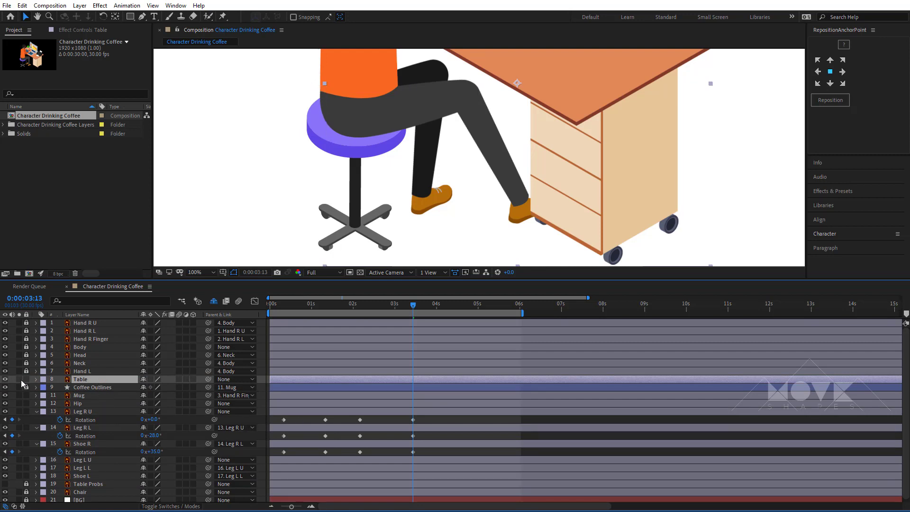
click(43, 379)
click(67, 230)
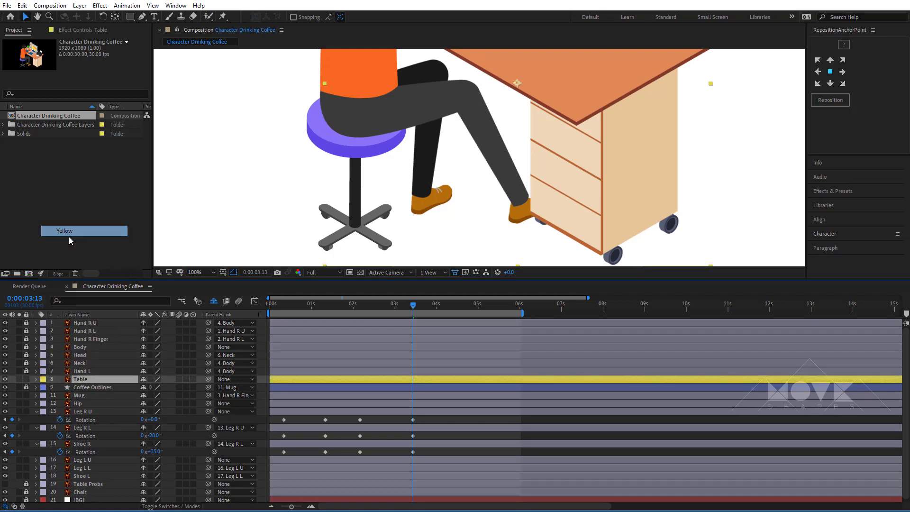
Lock the Table layer and add Rotation hold keyframes to Leg R U, Leg R L and Shoe R at 0:00:04:18
drag(417, 306, 459, 354)
click(12, 420)
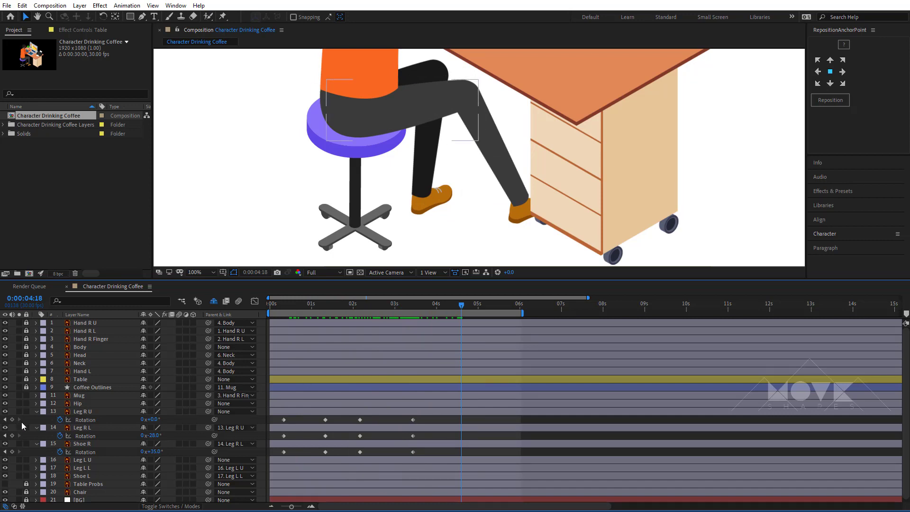
click(12, 436)
click(12, 452)
Copy the first Rotation keyframe of Leg R U, Leg R L and Shoe R and paste each onto its layer at 0:00:05:18
drag(464, 310, 520, 317)
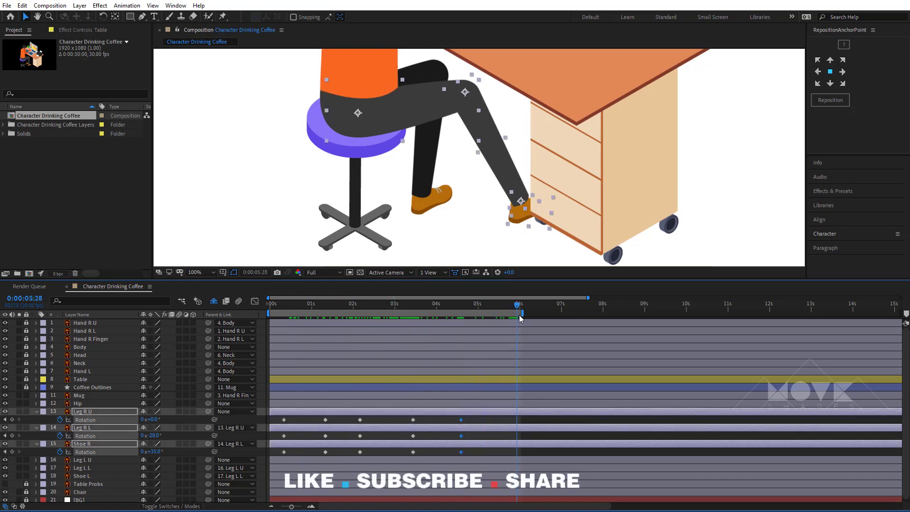
click(284, 420)
key(ctrl+c)
key(ctrl+v)
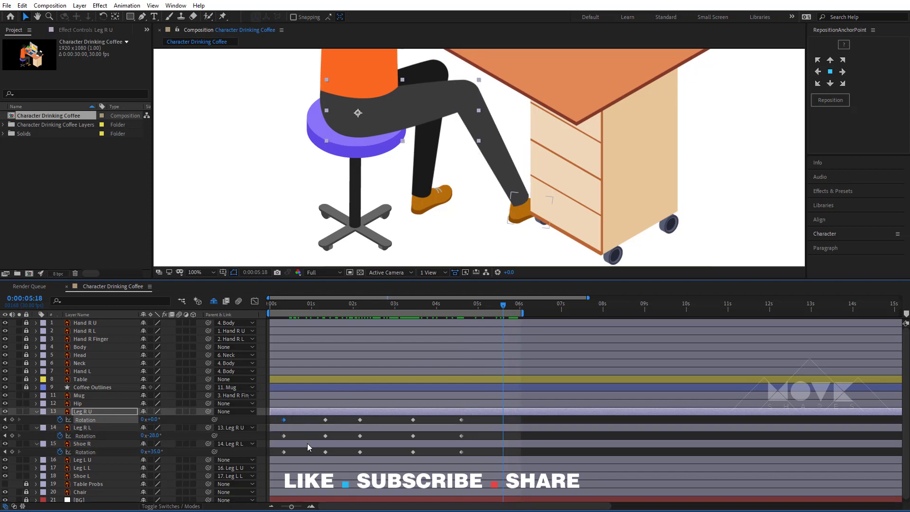
click(284, 436)
key(ctrl+c)
key(ctrl+v)
click(283, 452)
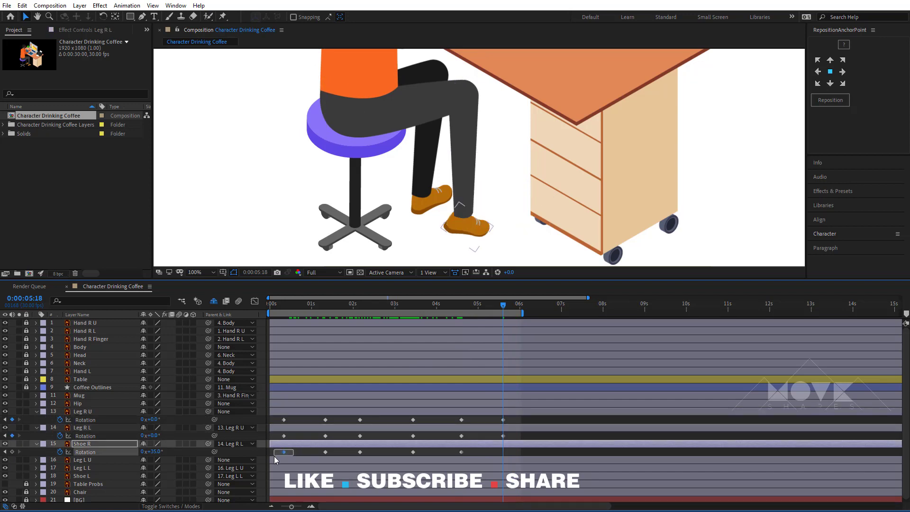
key(ctrl+c)
key(ctrl+v)
Apply Easy Ease to all Rotation keyframes of Leg R U, Leg R L and Shoe R
drag(502, 418, 270, 456)
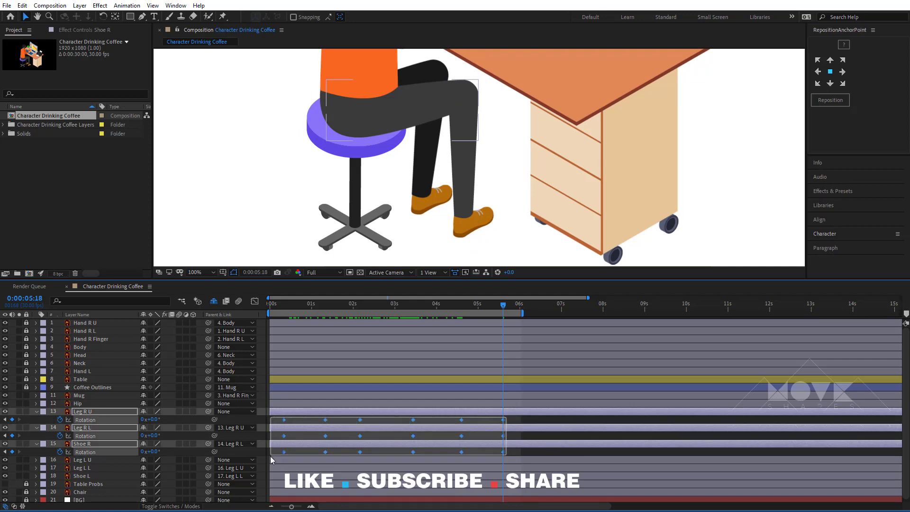
right_click(285, 452)
mouse_move(301, 446)
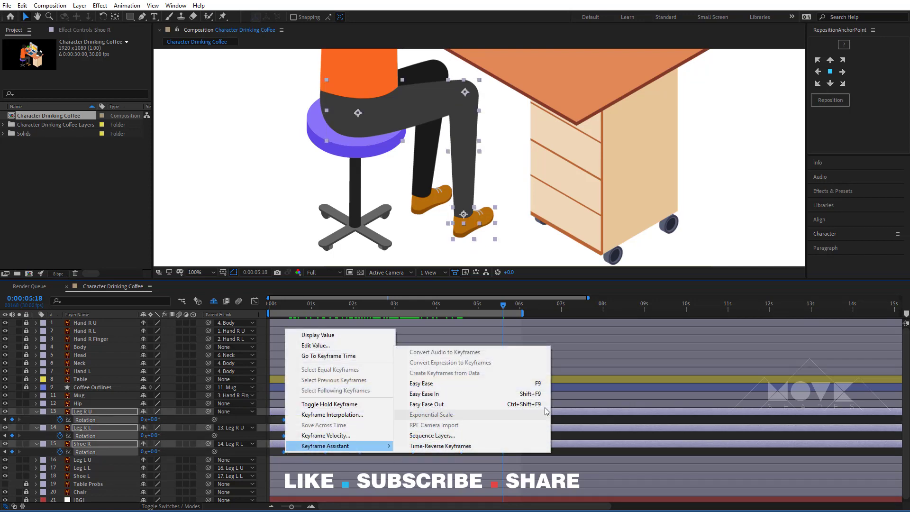
click(530, 383)
click(202, 272)
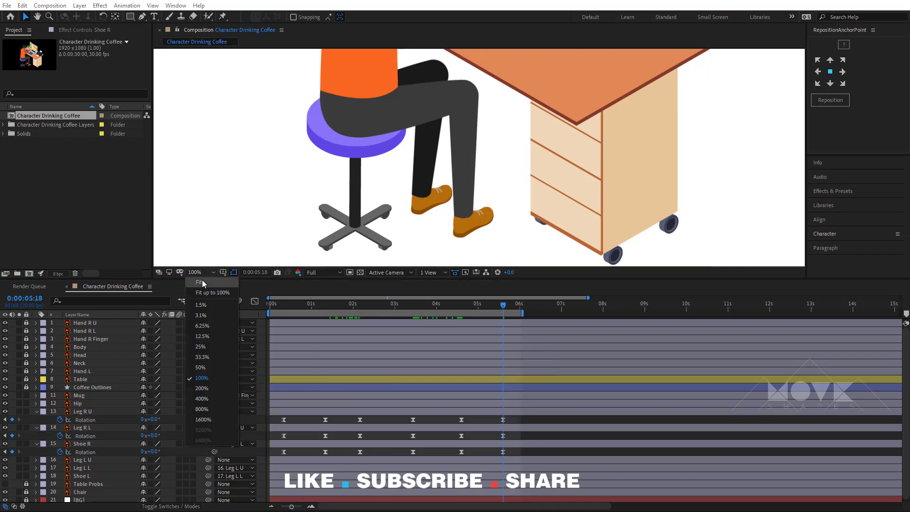
click(204, 304)
scroll(530, 213, up, 1)
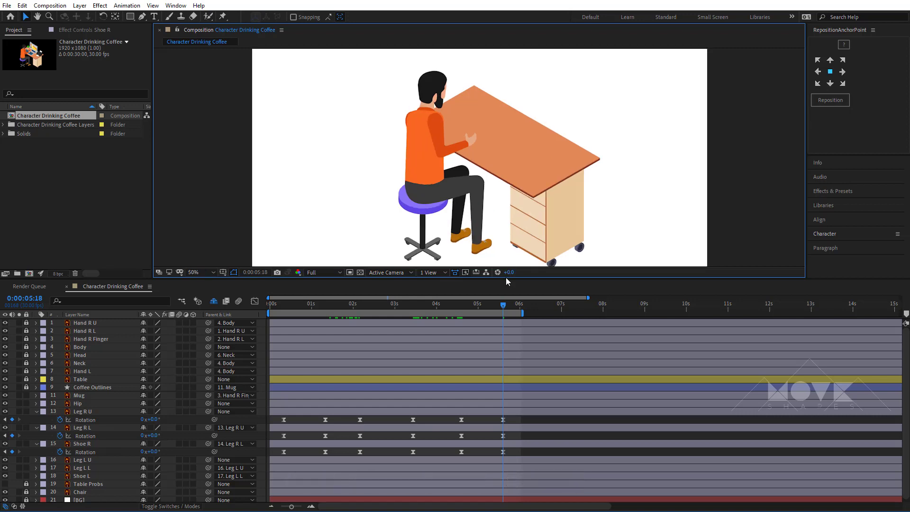